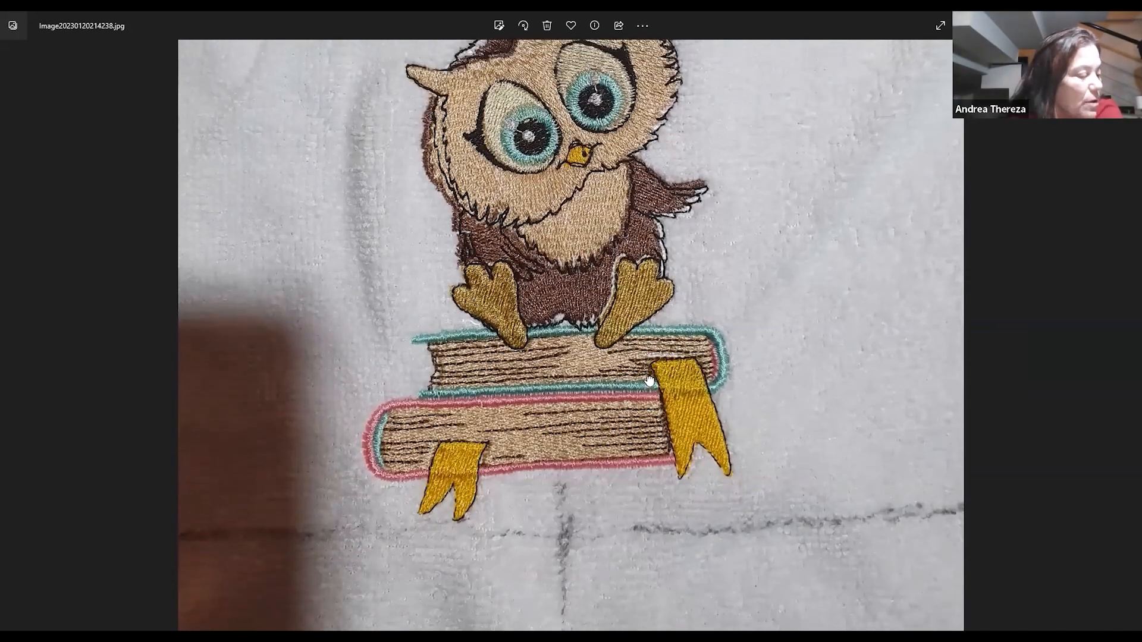
# Look over the whole front photo of the owl embroidery and compare it with the photo of its reverse side.
pyautogui.moveTo(649, 271); pyautogui.dragTo(650, 346)
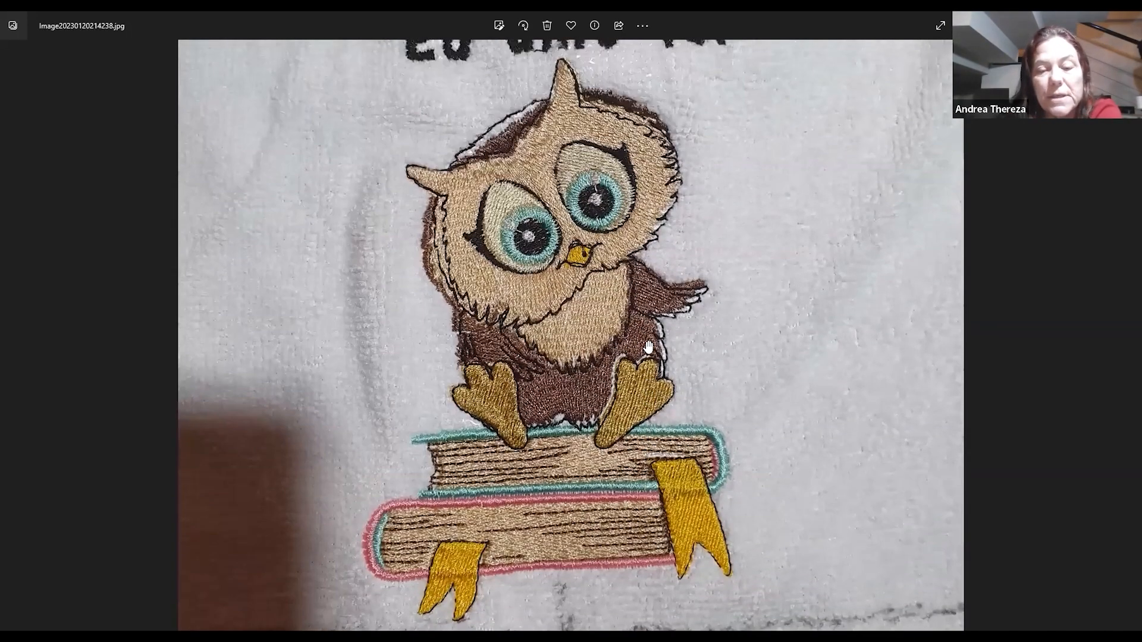
pyautogui.moveTo(643, 200); pyautogui.dragTo(646, 287)
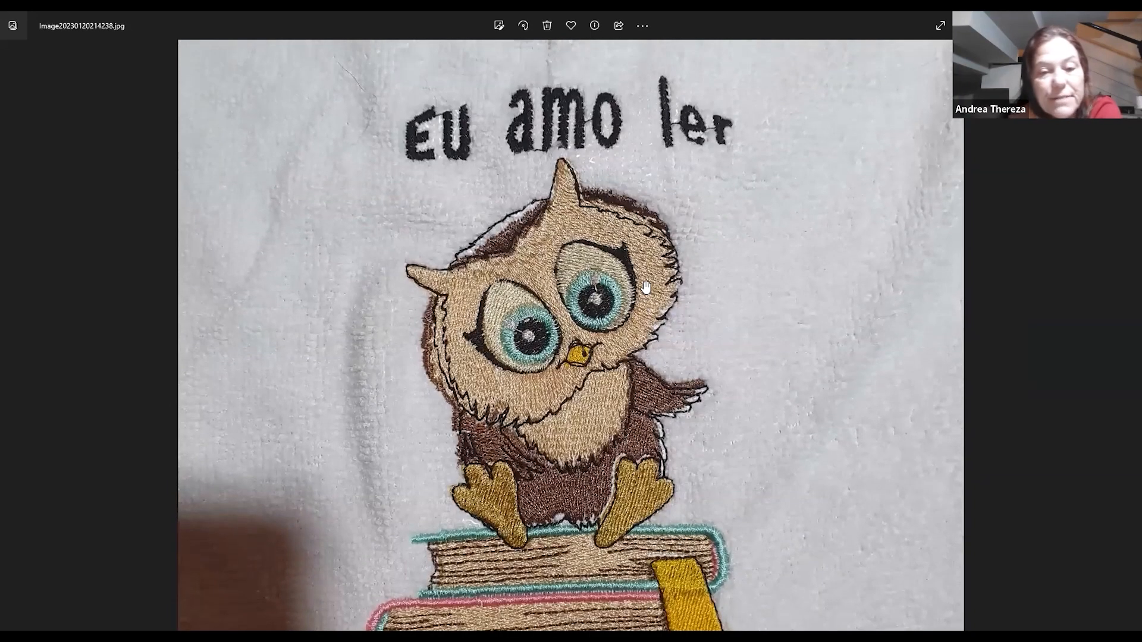
pyautogui.scroll(-5, 646, 286)
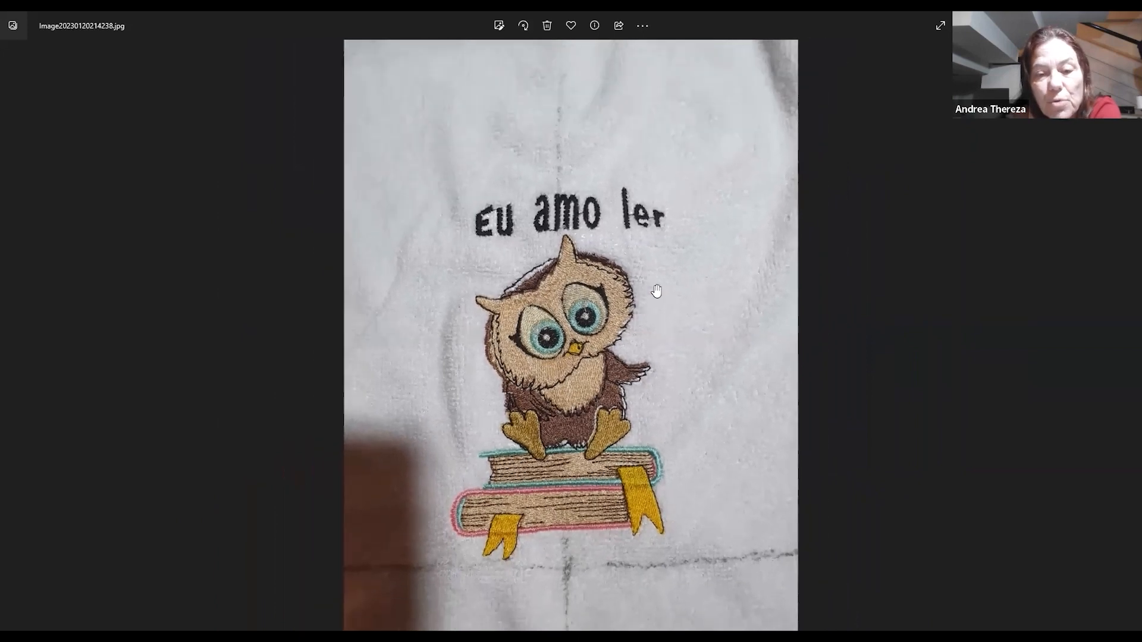
pyautogui.click(1129, 337)
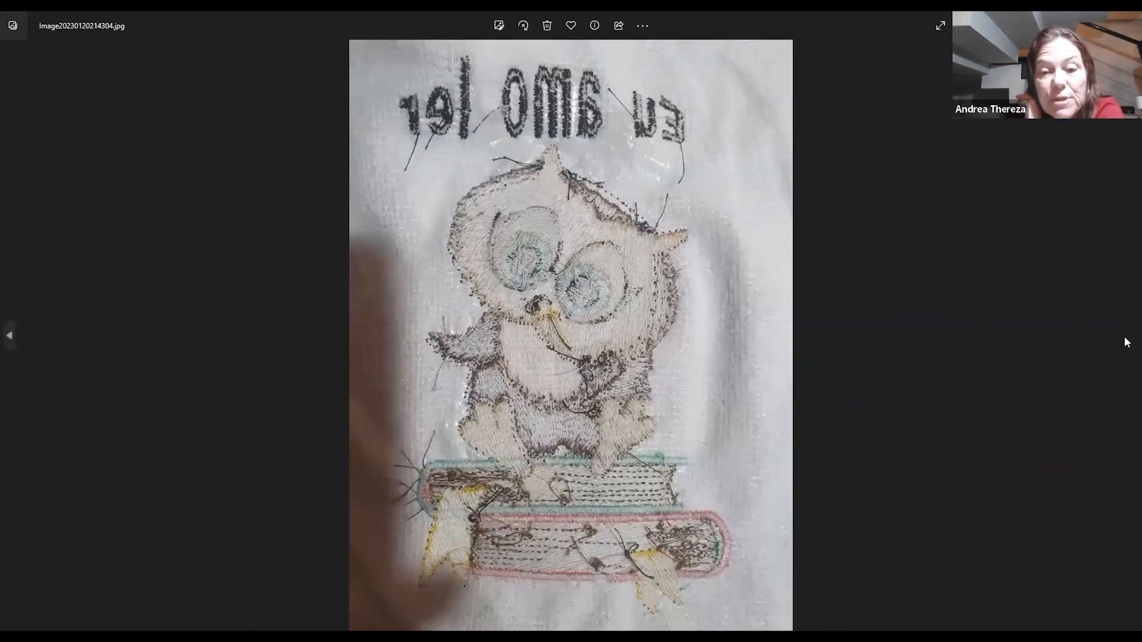
pyautogui.click(9, 335)
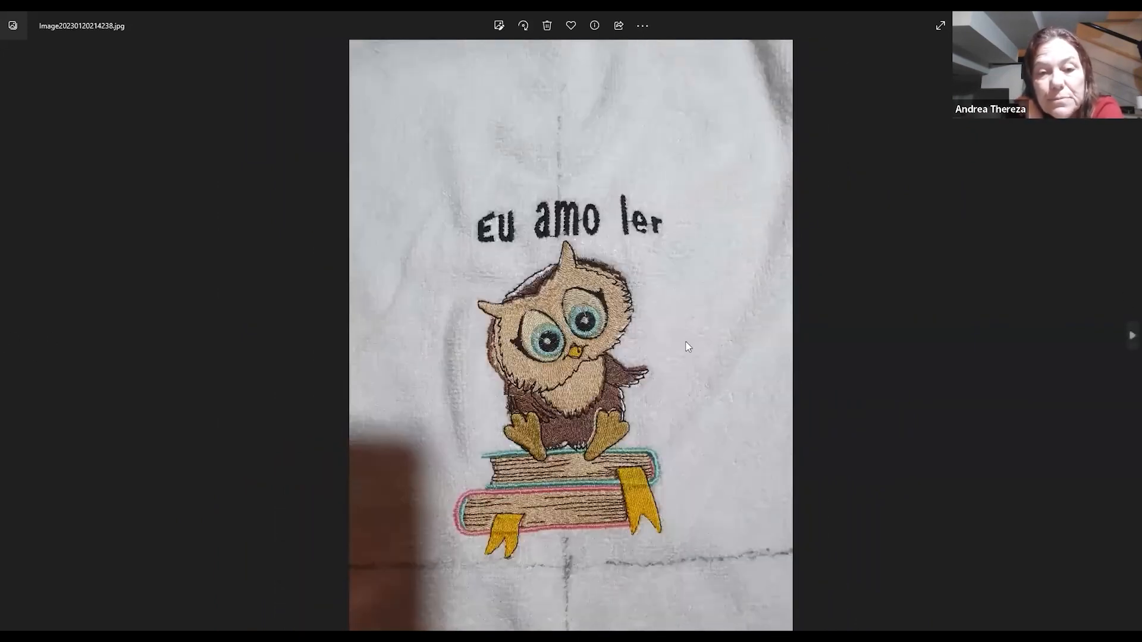
pyautogui.click(1125, 337)
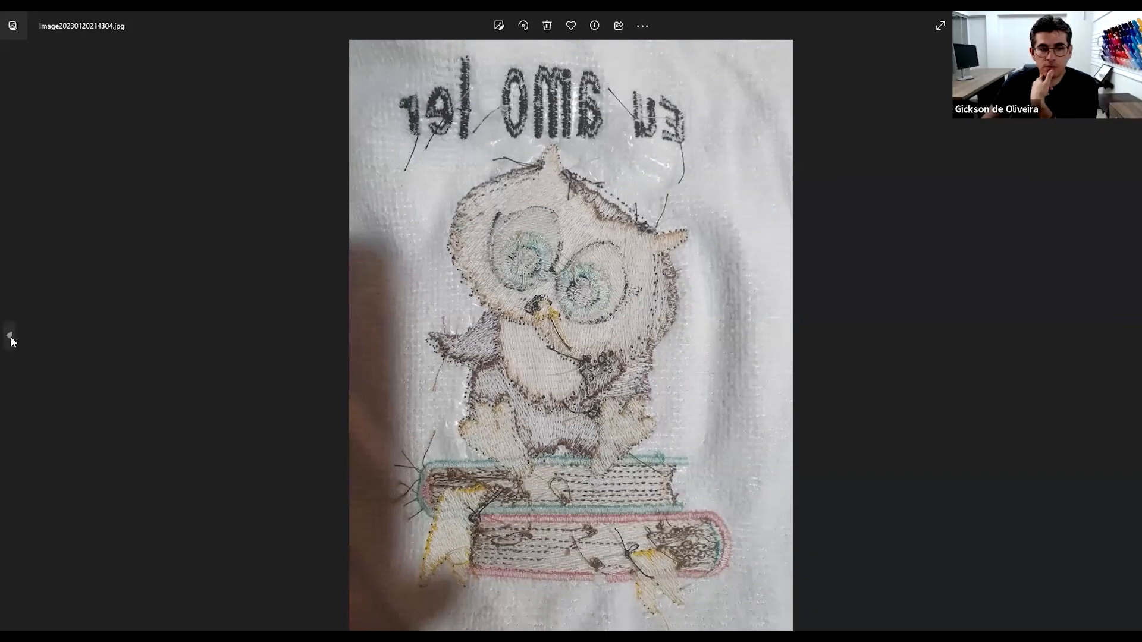
pyautogui.click(10, 336)
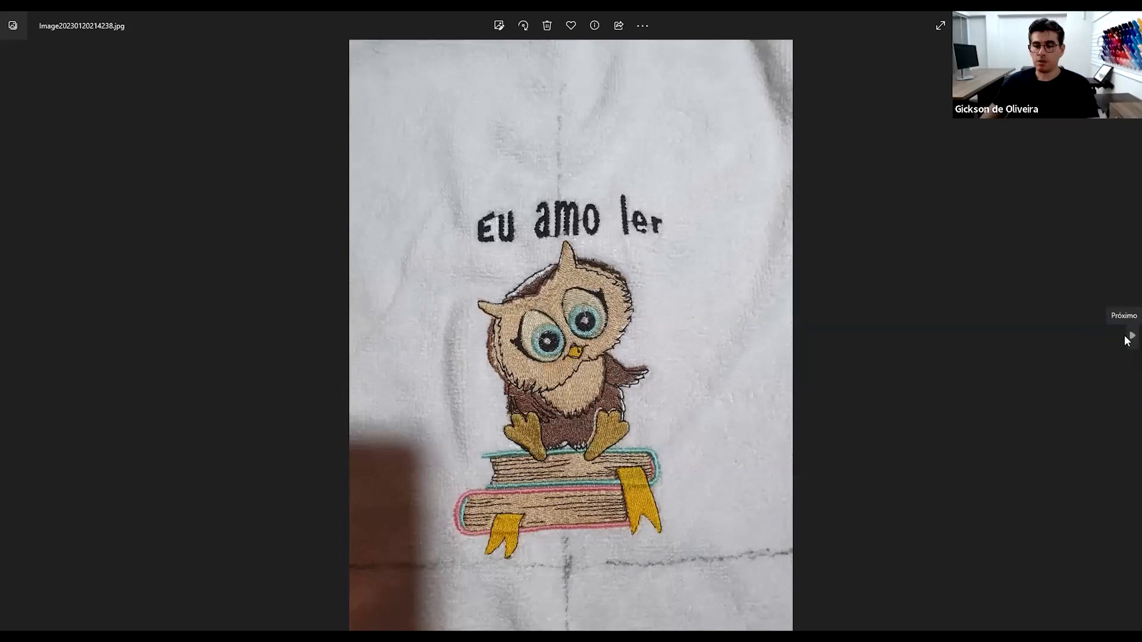
# Inspect the owl's outline and fill stitching up close in the front photo, from the lettering down to the feet and books.
pyautogui.scroll(5, 521, 409)
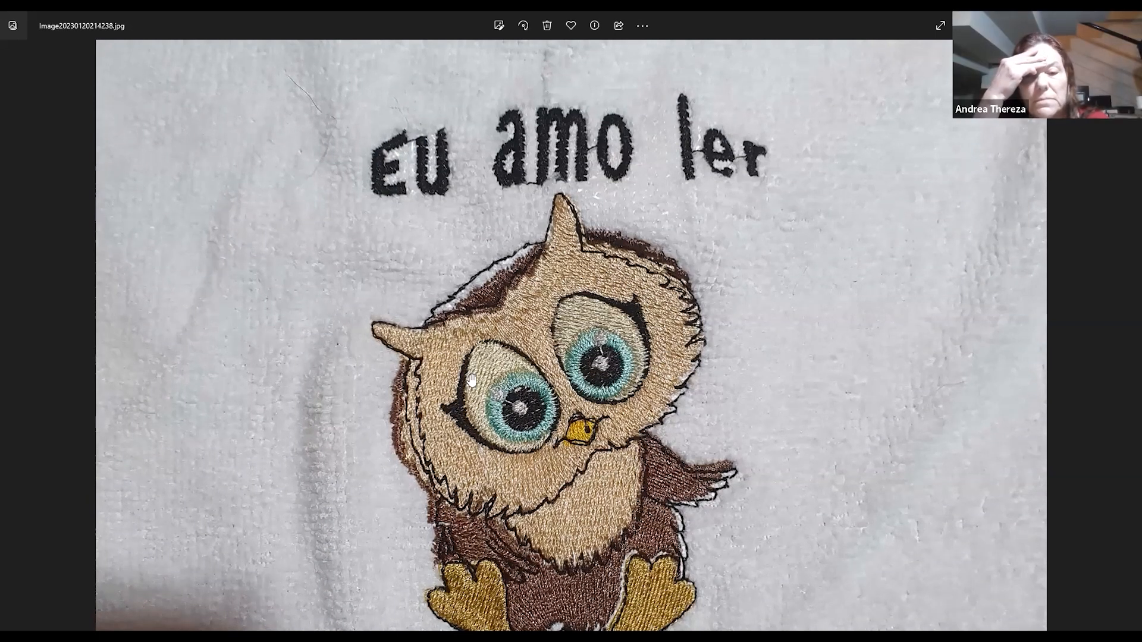
pyautogui.scroll(-2, 471, 381)
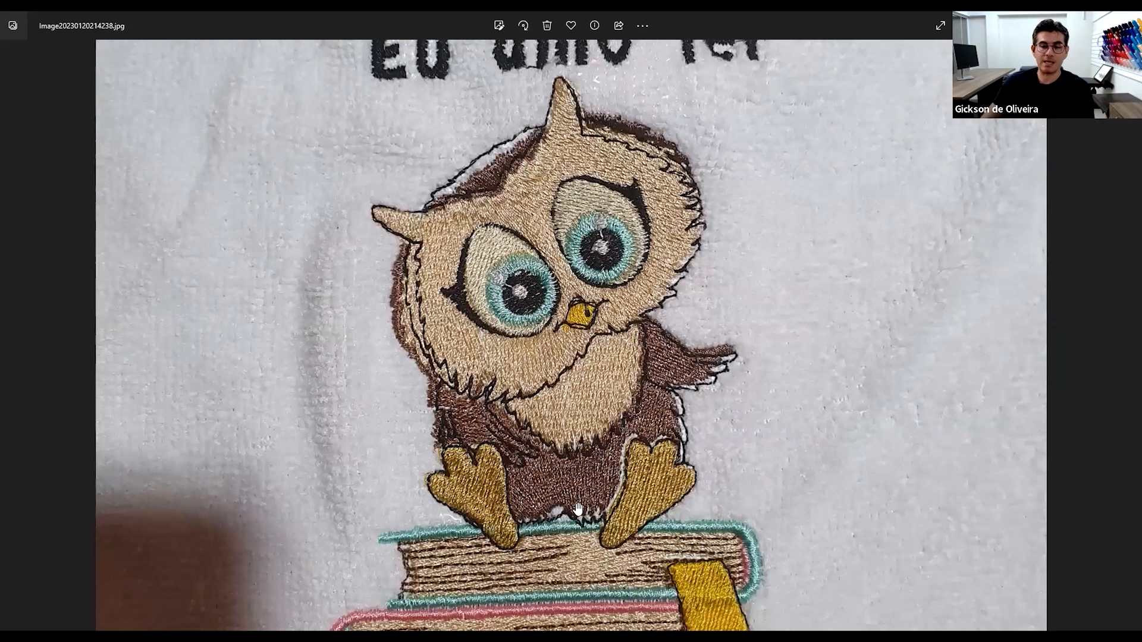
pyautogui.scroll(-1, 670, 455)
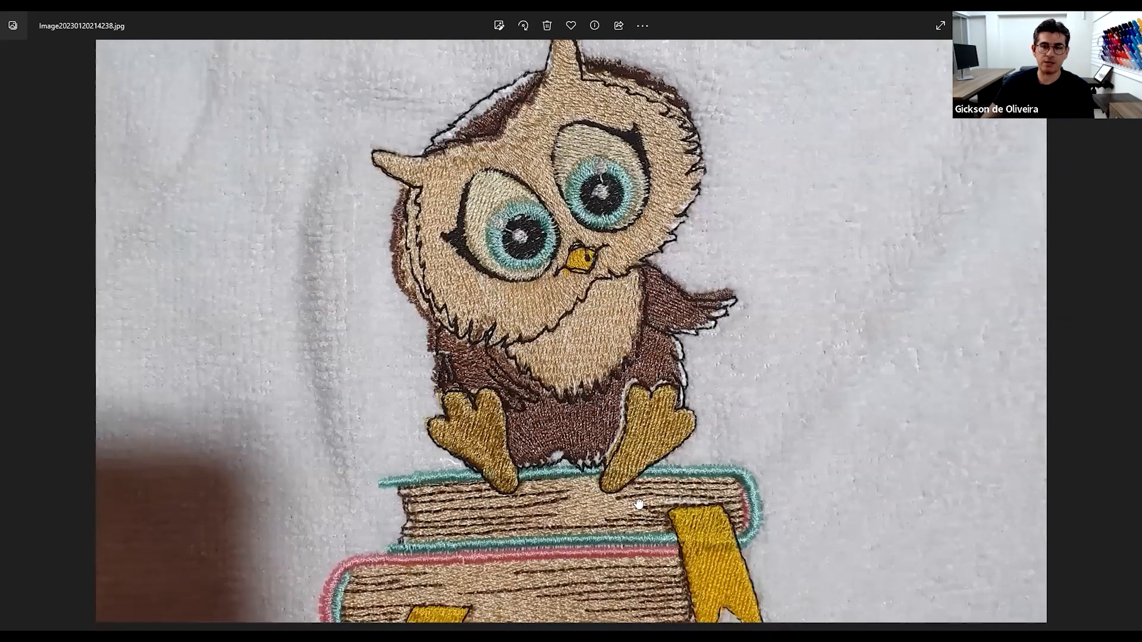
pyautogui.scroll(2, 641, 494)
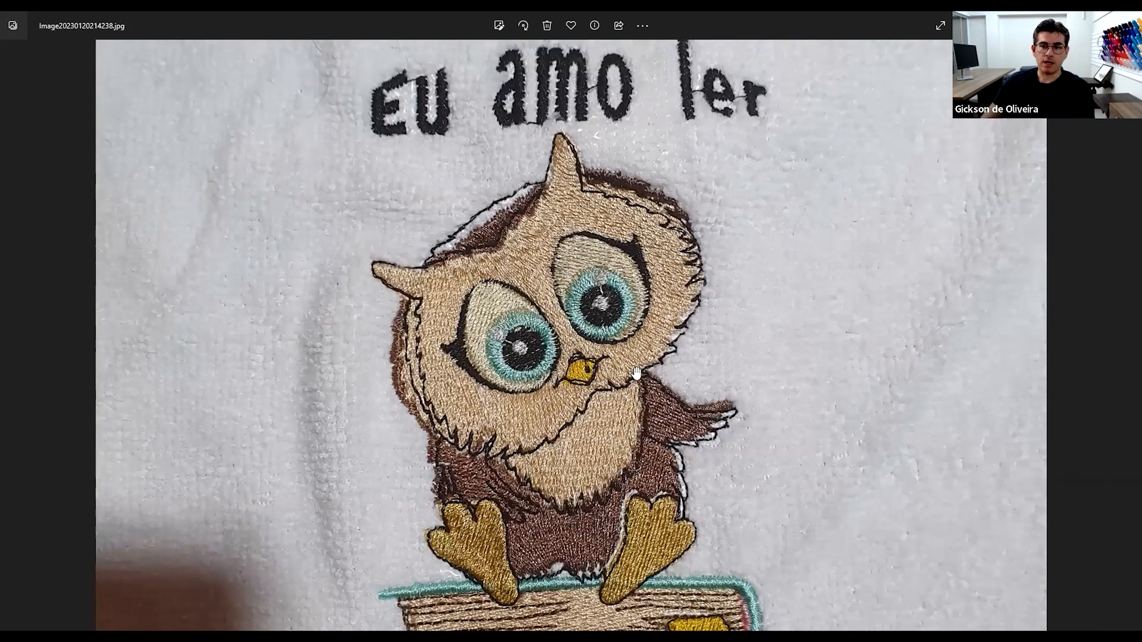
pyautogui.scroll(-1, 637, 374)
pyautogui.scroll(-2, 637, 373)
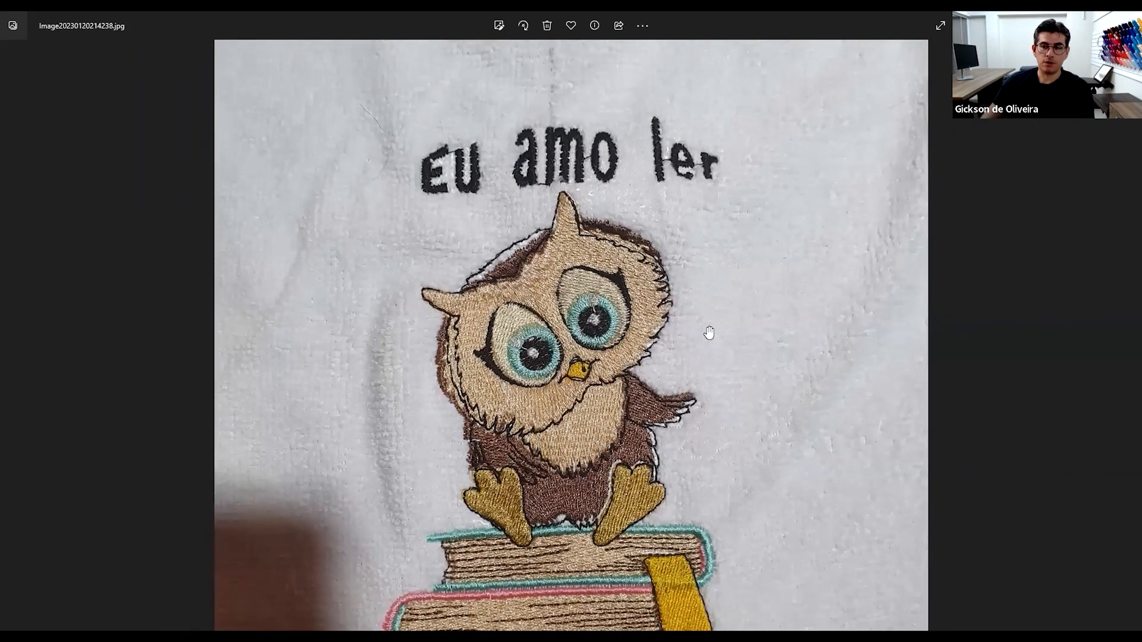
pyautogui.scroll(-2, 710, 334)
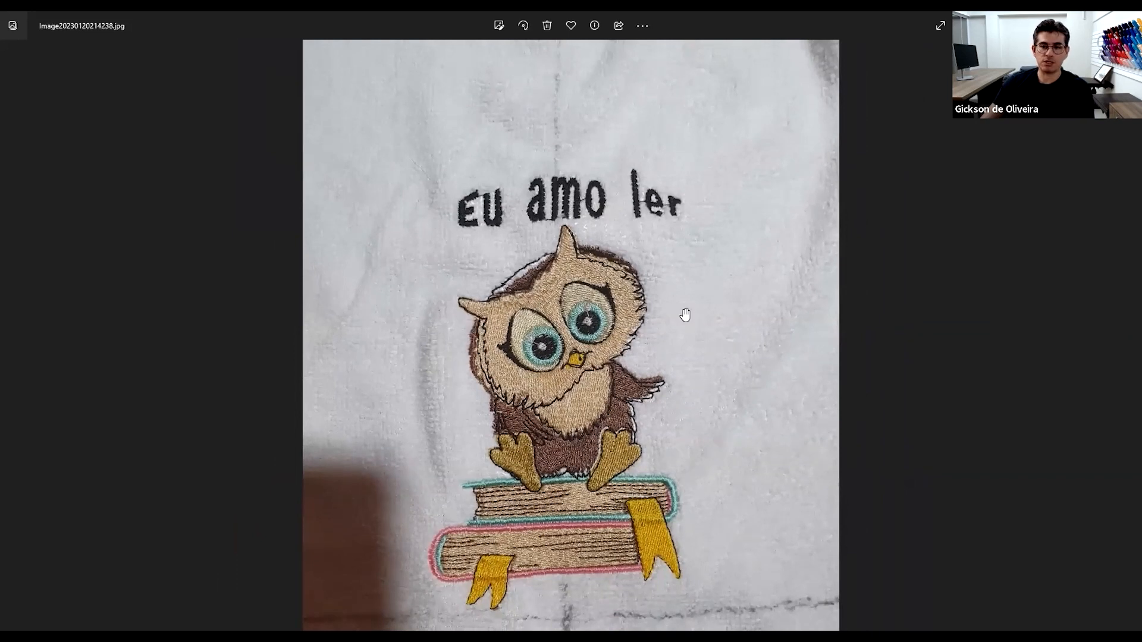
pyautogui.scroll(5, 563, 302)
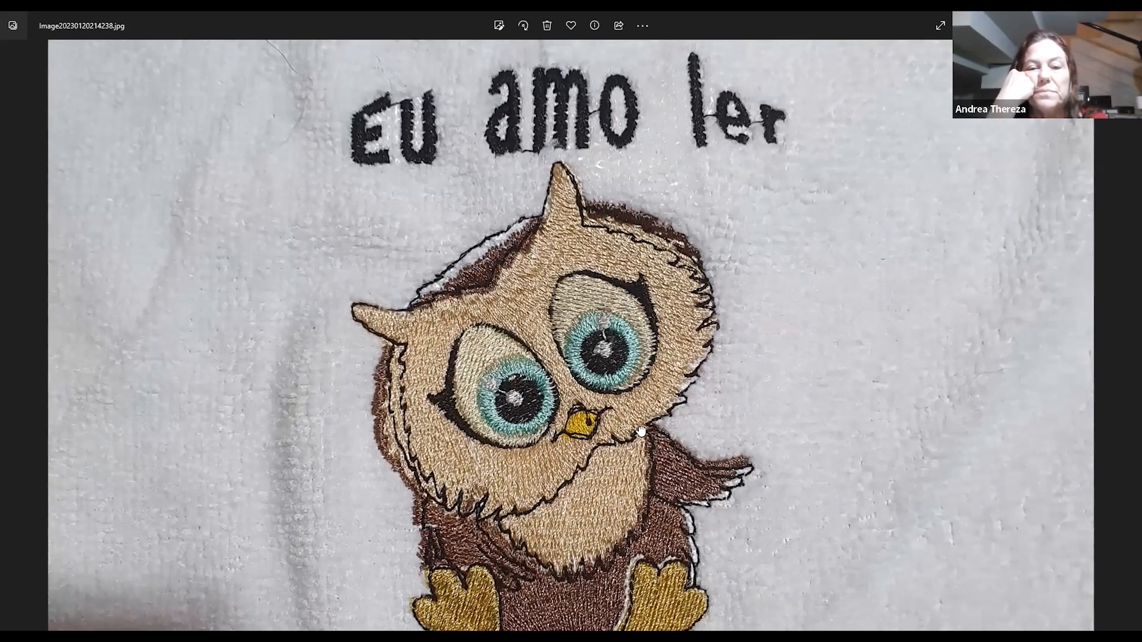
pyautogui.scroll(-1, 674, 458)
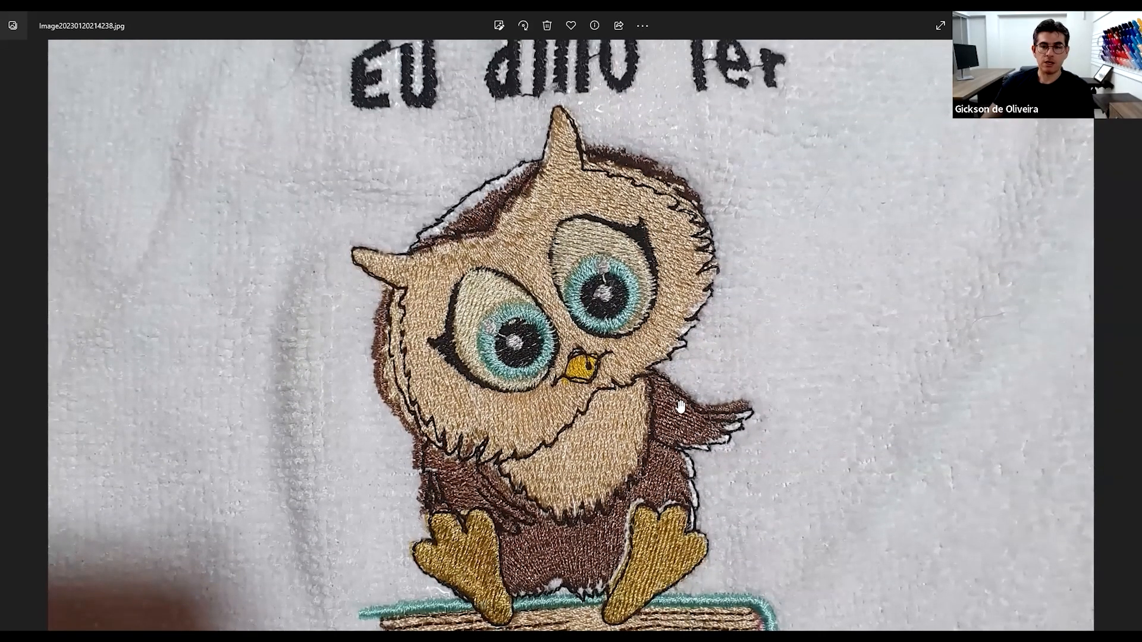
pyautogui.moveTo(659, 340); pyautogui.dragTo(659, 338)
pyautogui.scroll(-1, 1070, 382)
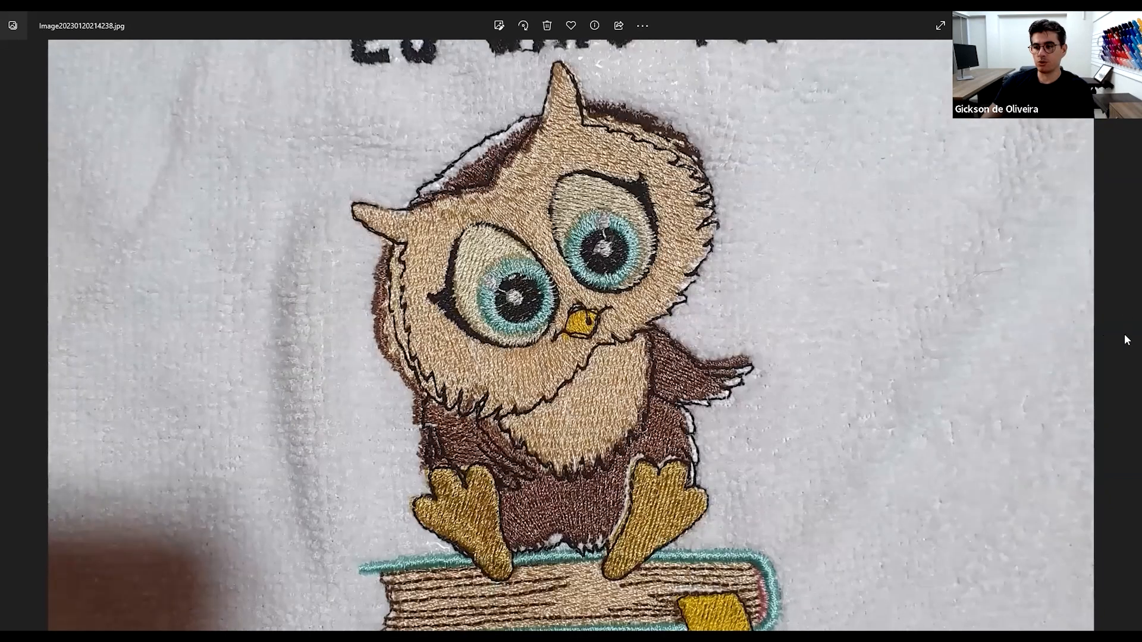
pyautogui.scroll(-2, 550, 356)
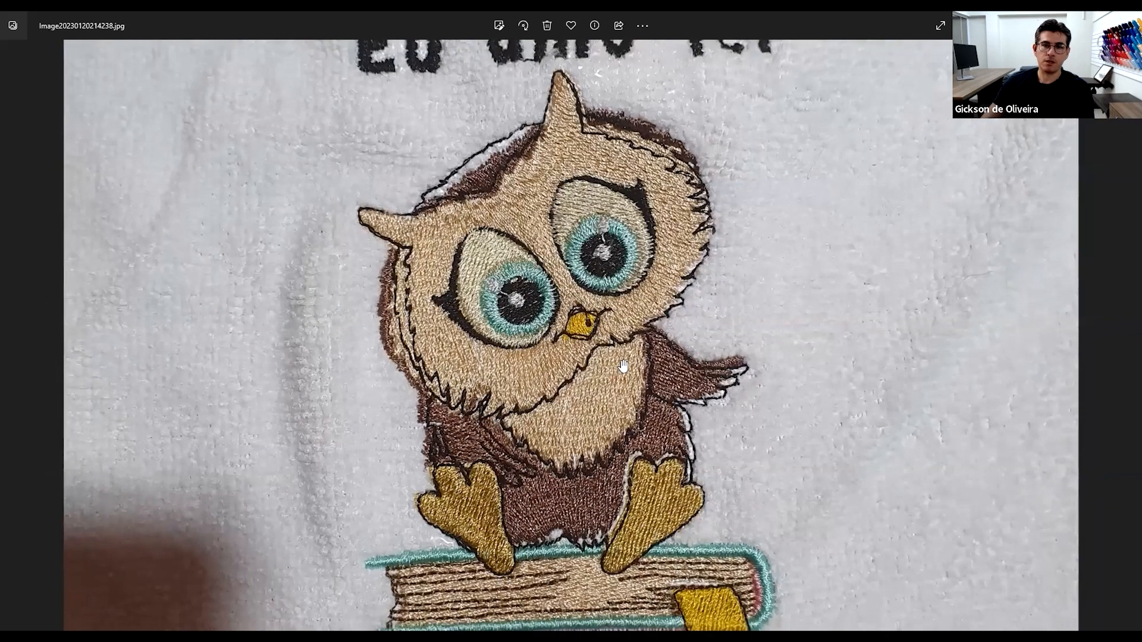
# Check the stitching in the reverse-side photo Image20230120214304.jpg and return to the front photo.
pyautogui.press('Right')
pyautogui.scroll(3, 363, 351)
pyautogui.scroll(-2, 322, 343)
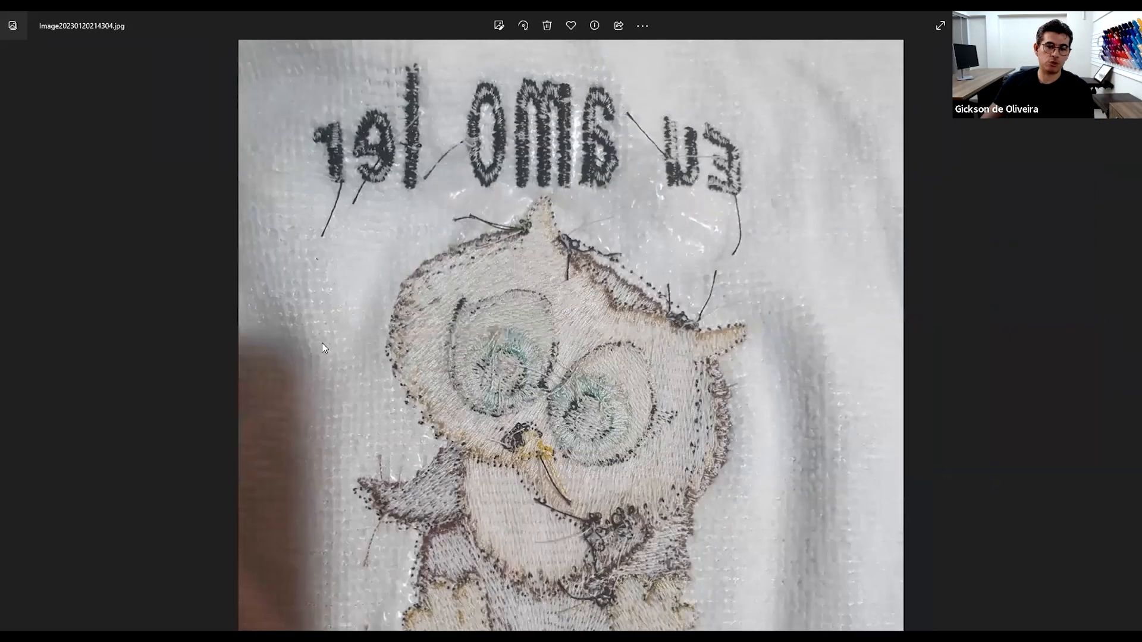
pyautogui.click(9, 330)
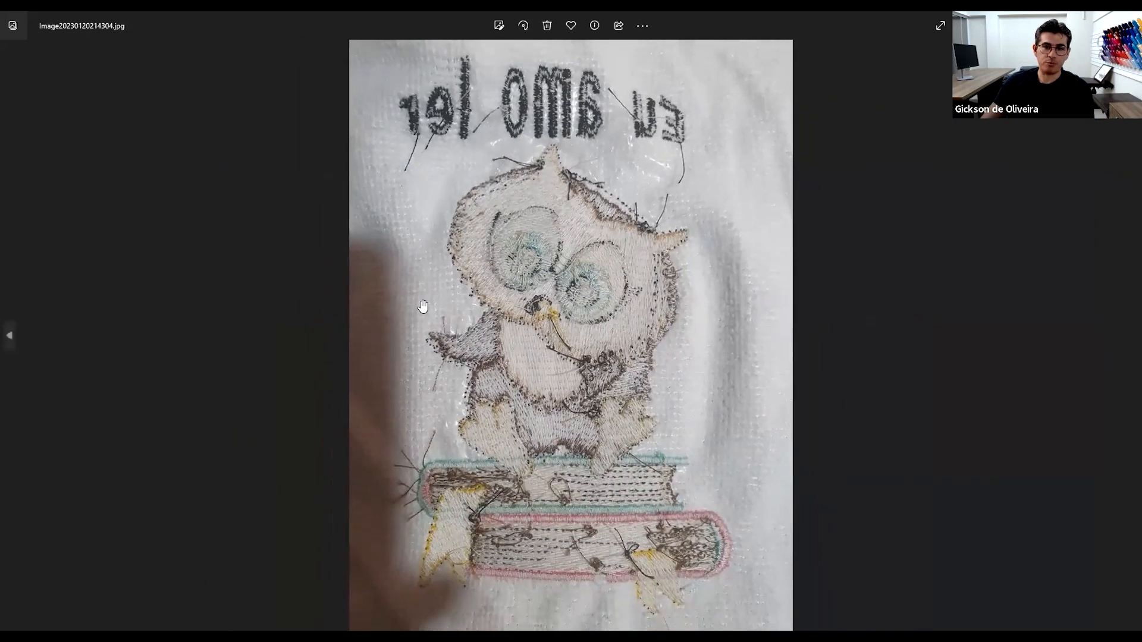
# Examine the outline alignment around the owl's head and the "Eu amo ler" lettering in the front photo.
pyautogui.scroll(1, 308, 304)
pyautogui.scroll(3, 308, 304)
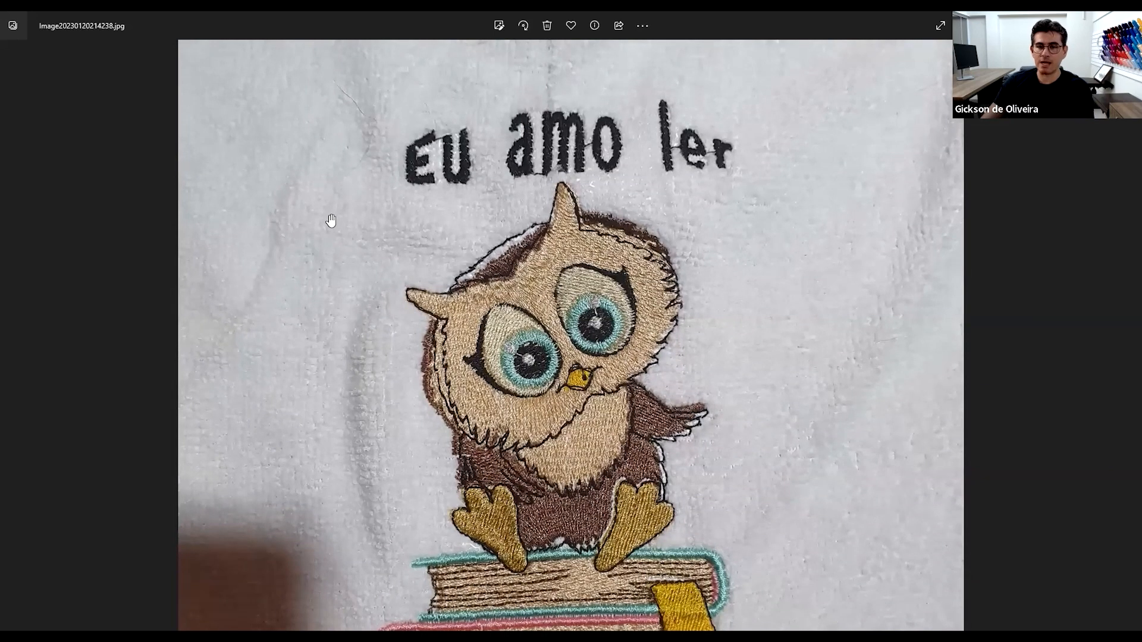
pyautogui.scroll(1, 648, 198)
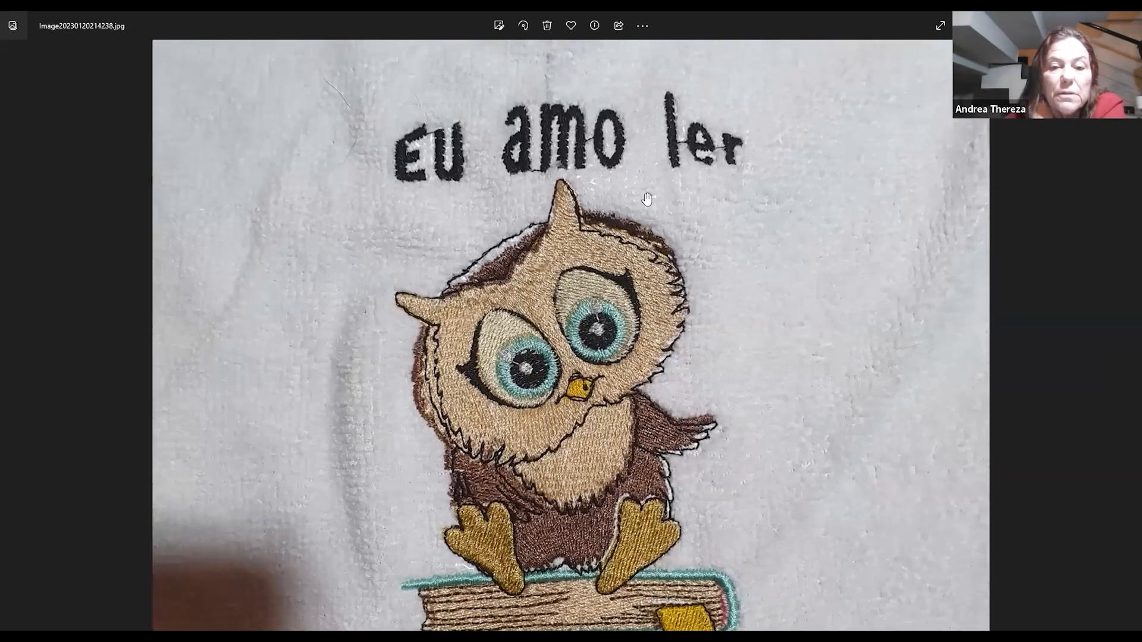
pyautogui.scroll(2, 647, 198)
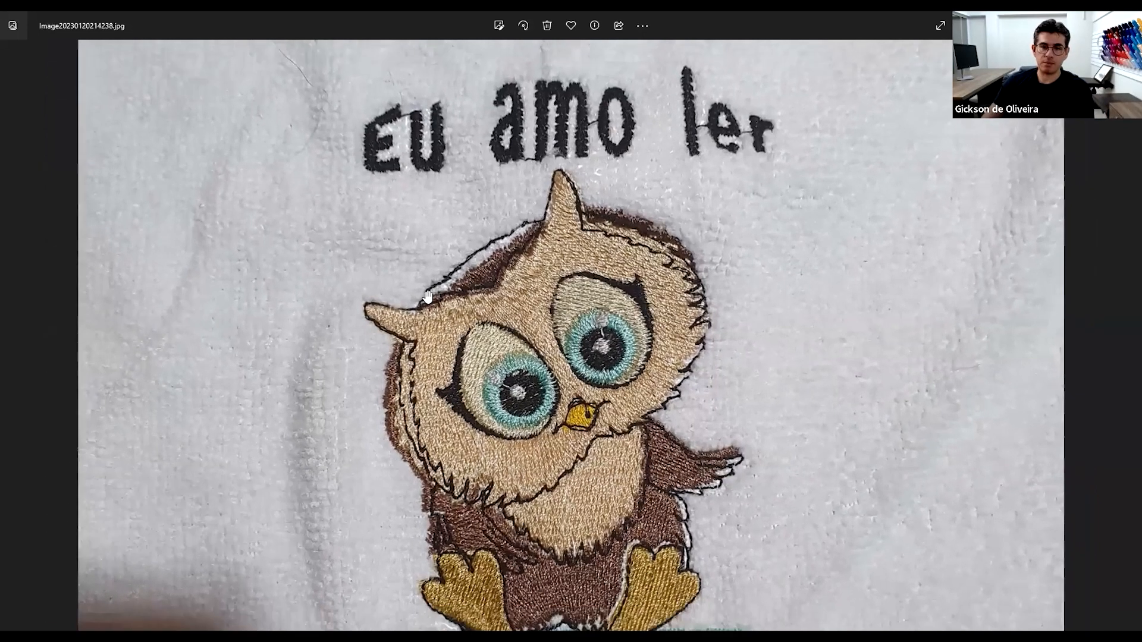
pyautogui.scroll(-3, 428, 296)
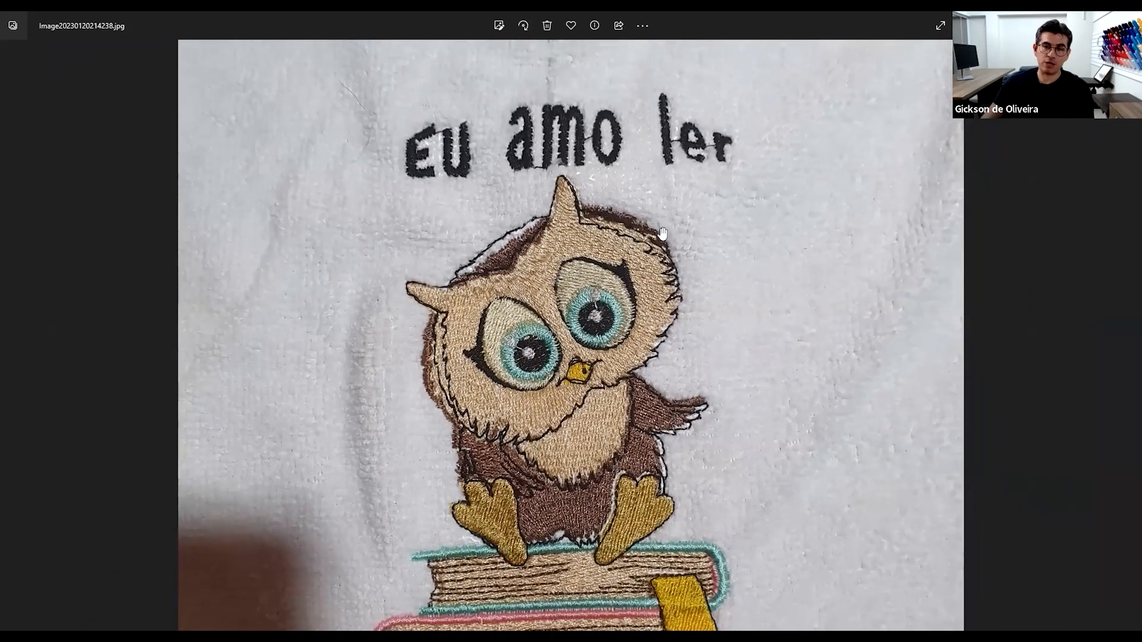
pyautogui.scroll(2, 593, 207)
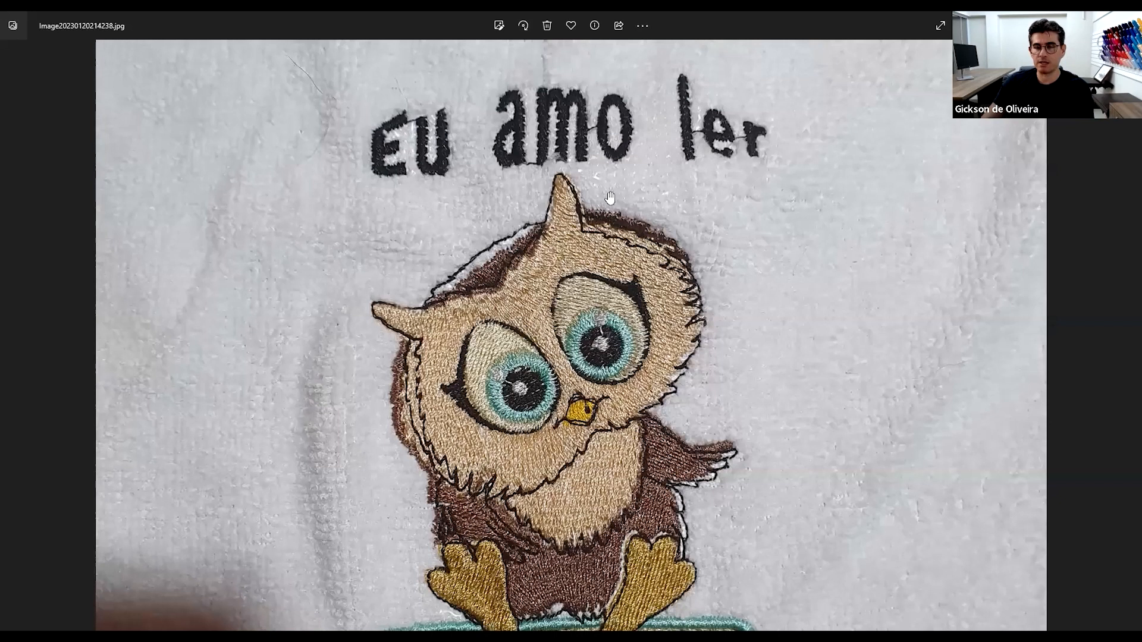
pyautogui.scroll(-1, 657, 293)
pyautogui.scroll(-2, 658, 296)
pyautogui.scroll(4, 667, 387)
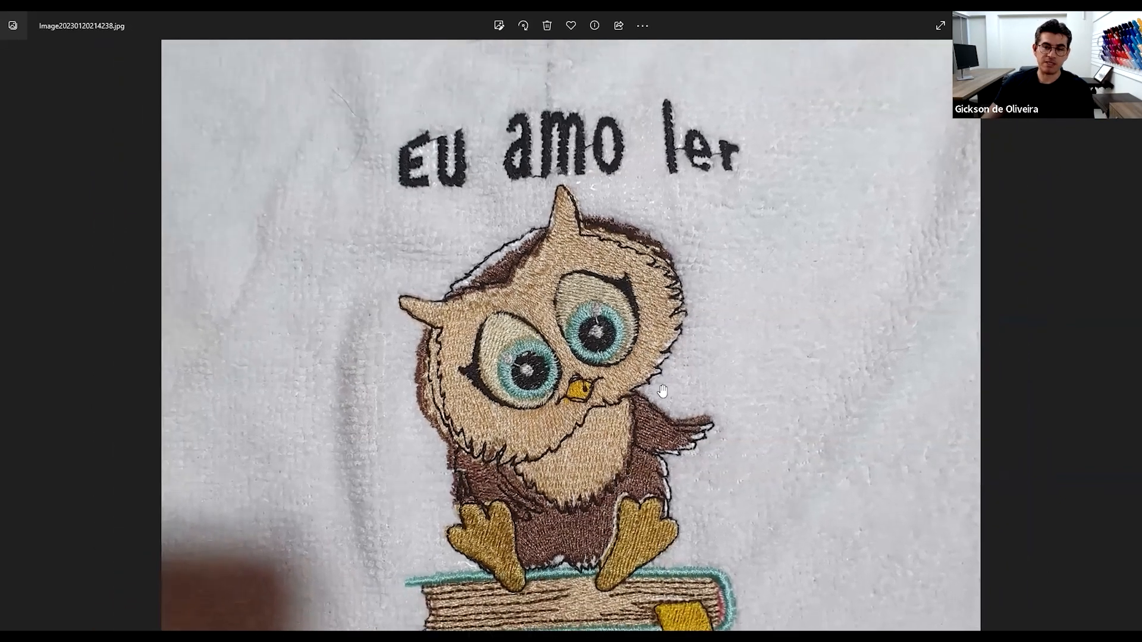
pyautogui.scroll(2, 644, 217)
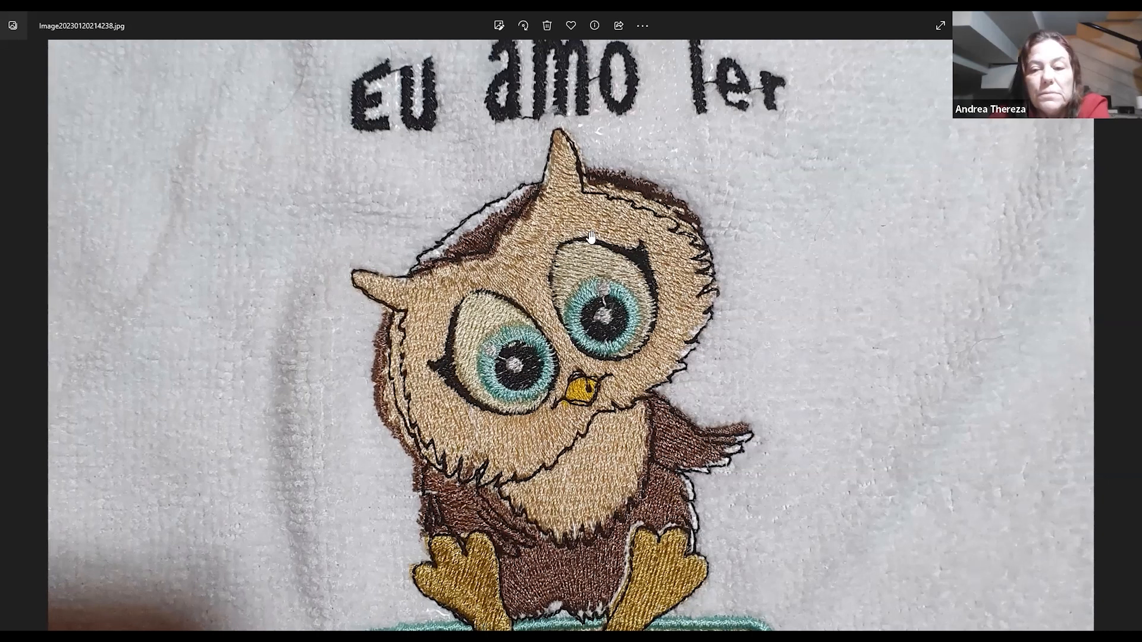
pyautogui.scroll(-2, 482, 421)
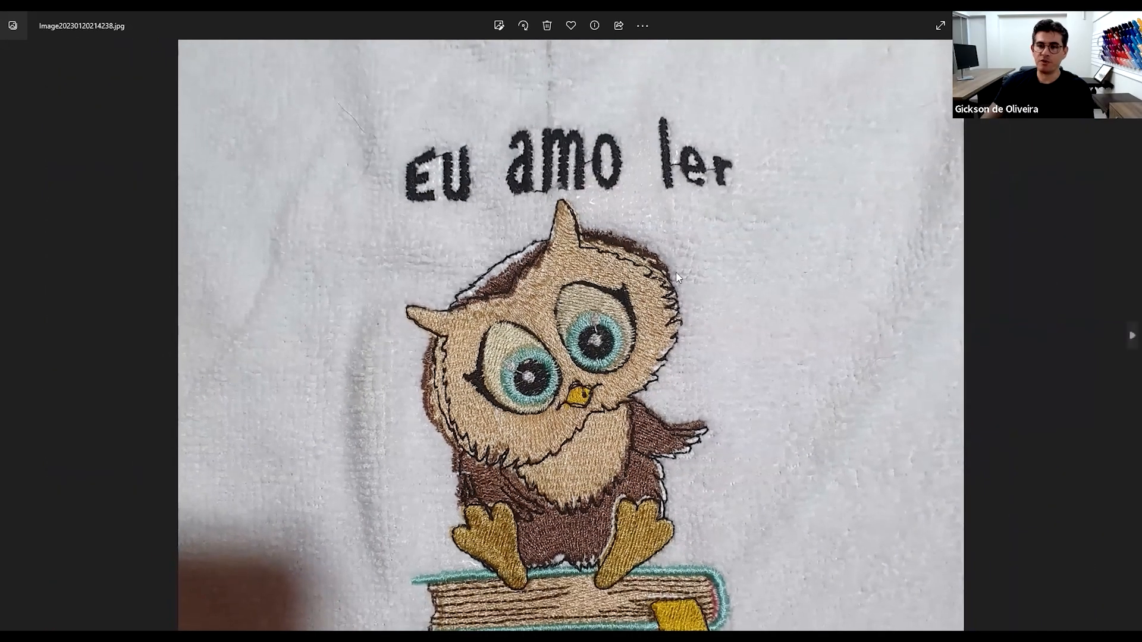
# Examine the owl's head and the lettering up close in the reverse-side photo.
pyautogui.press('Right')
pyautogui.scroll(3, 661, 232)
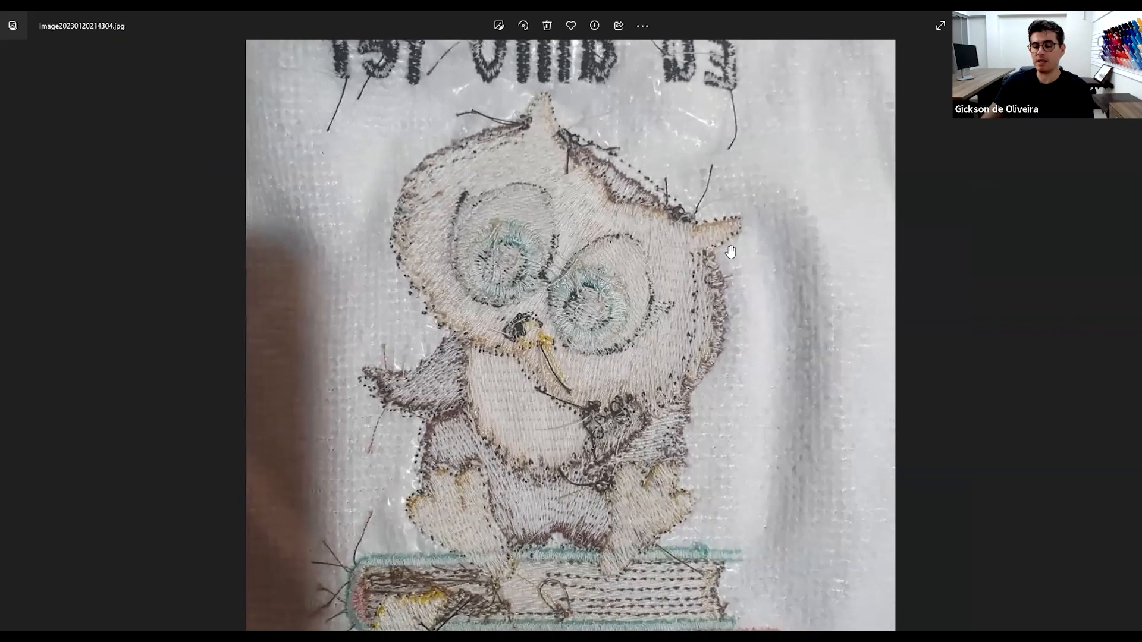
pyautogui.moveTo(655, 133); pyautogui.dragTo(667, 235)
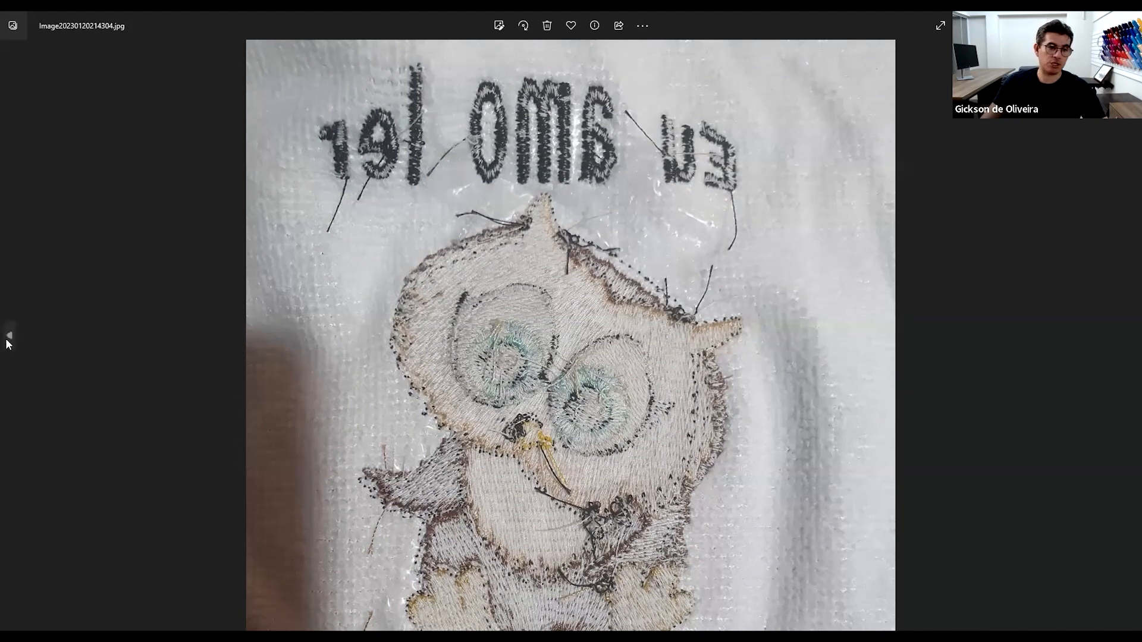
# Inspect the owl's body, feet and the books in the front photo, and bring up the reverse-side photo again.
pyautogui.click(7, 333)
pyautogui.scroll(5, 556, 303)
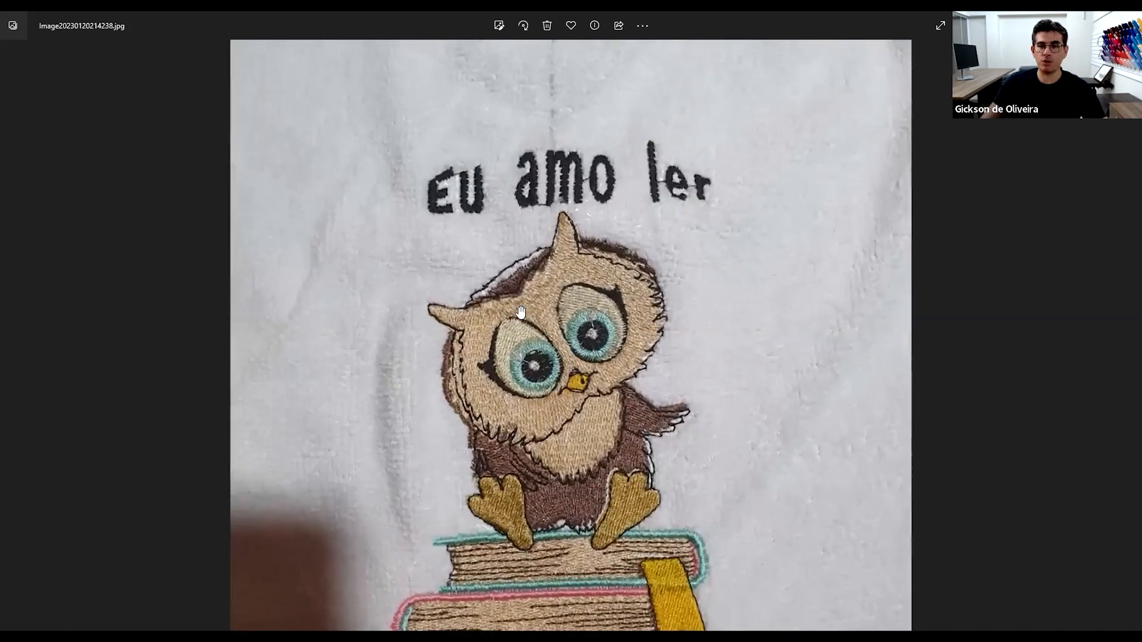
pyautogui.scroll(3, 530, 247)
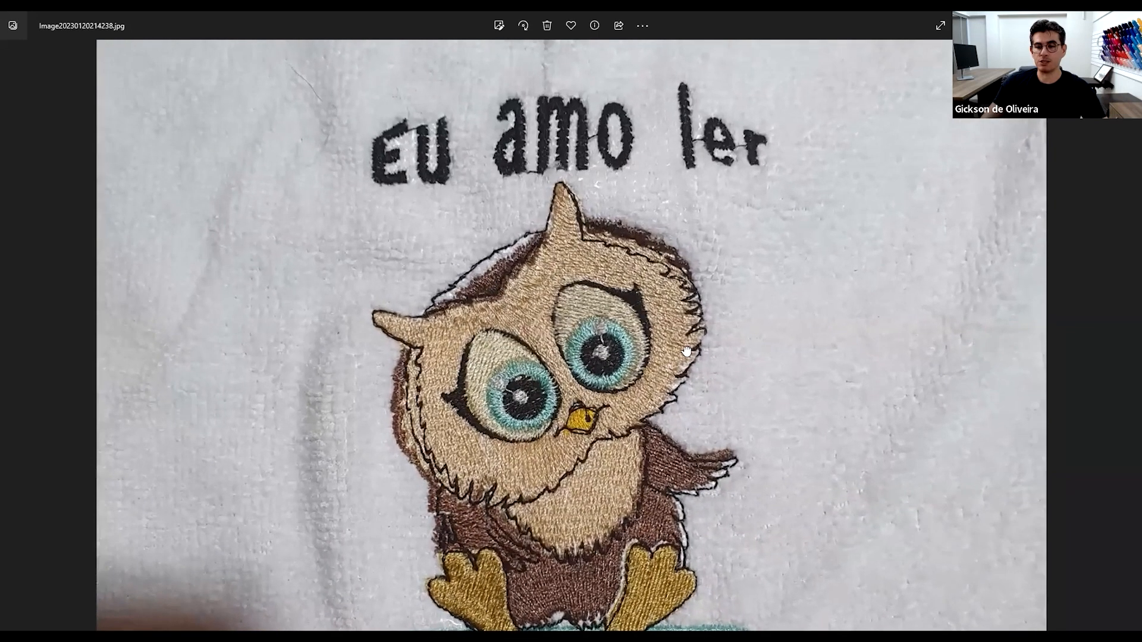
pyautogui.moveTo(608, 510); pyautogui.dragTo(591, 298)
pyautogui.scroll(-4, 590, 298)
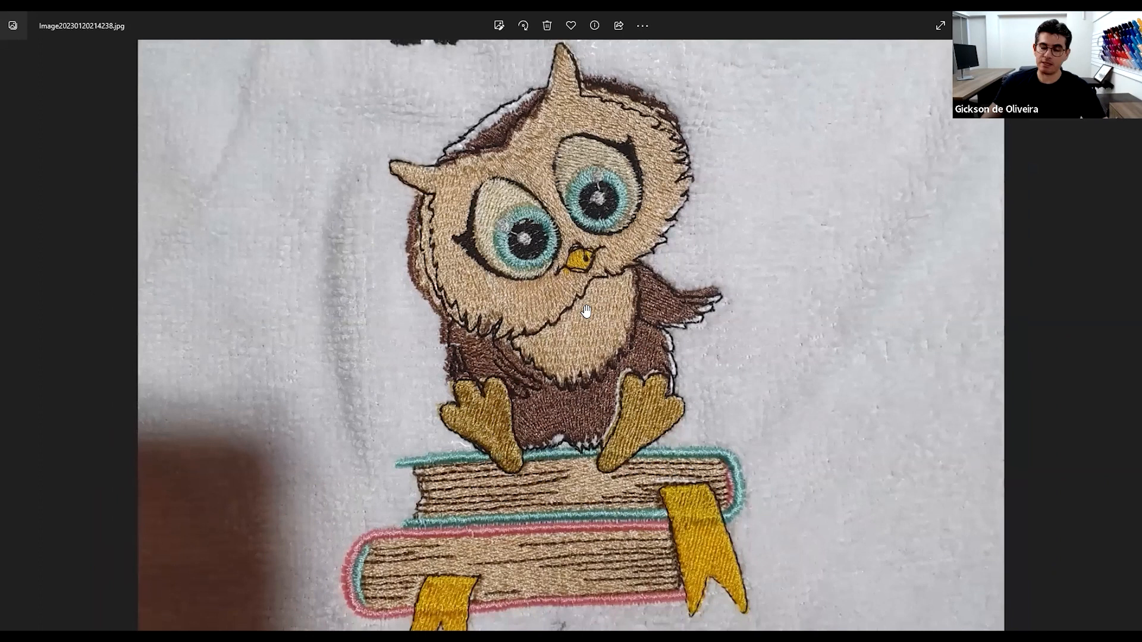
pyautogui.scroll(-2, 613, 308)
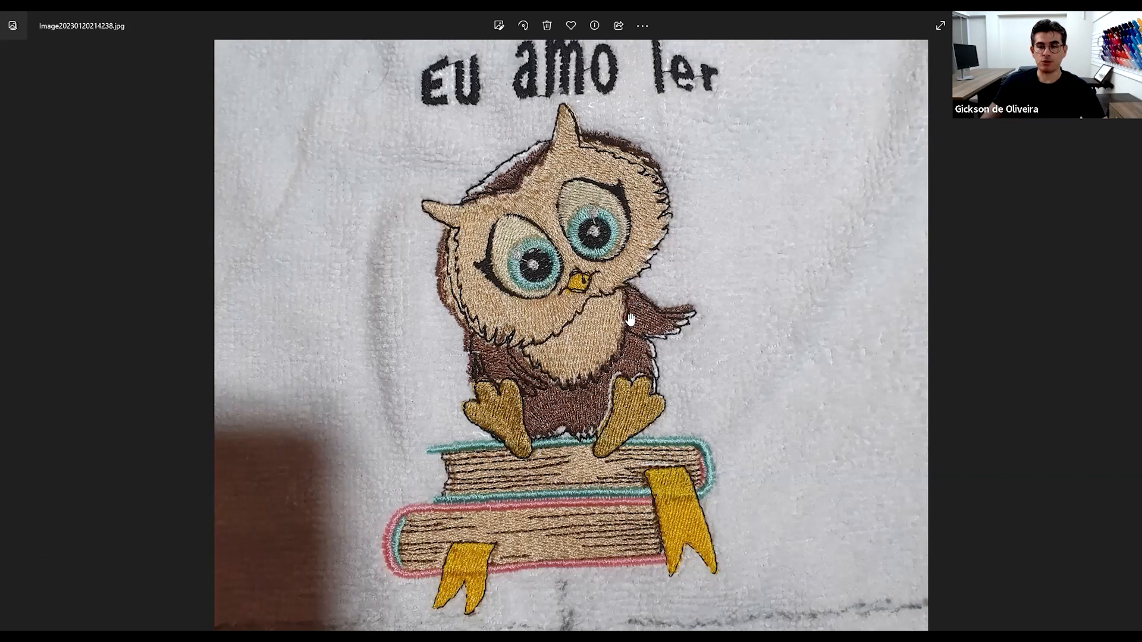
pyautogui.scroll(4, 861, 331)
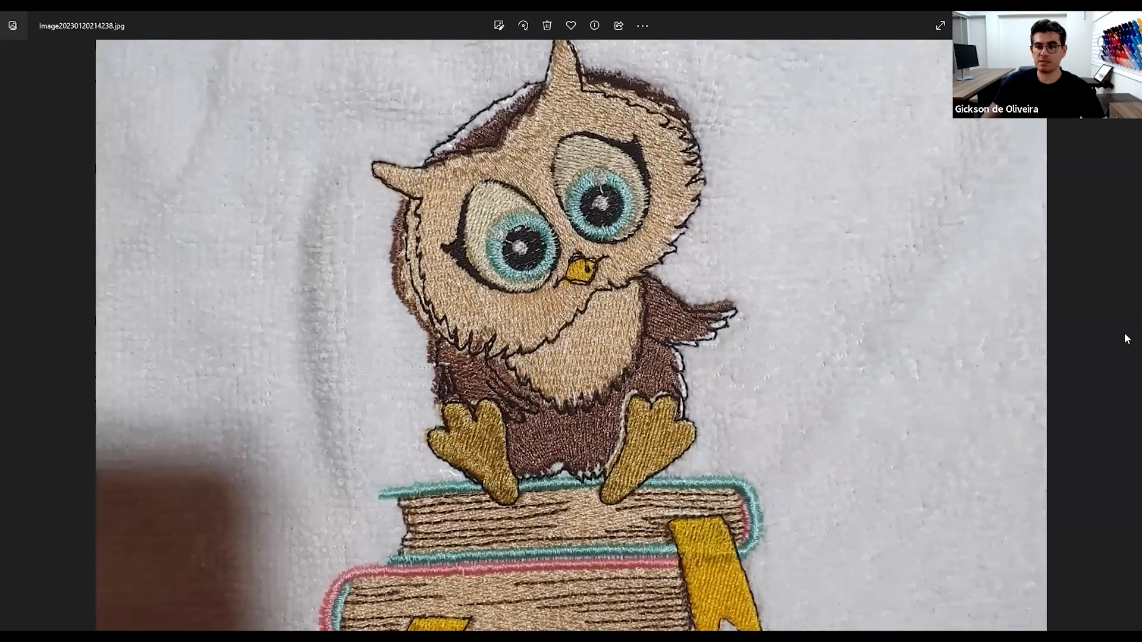
pyautogui.click(1127, 334)
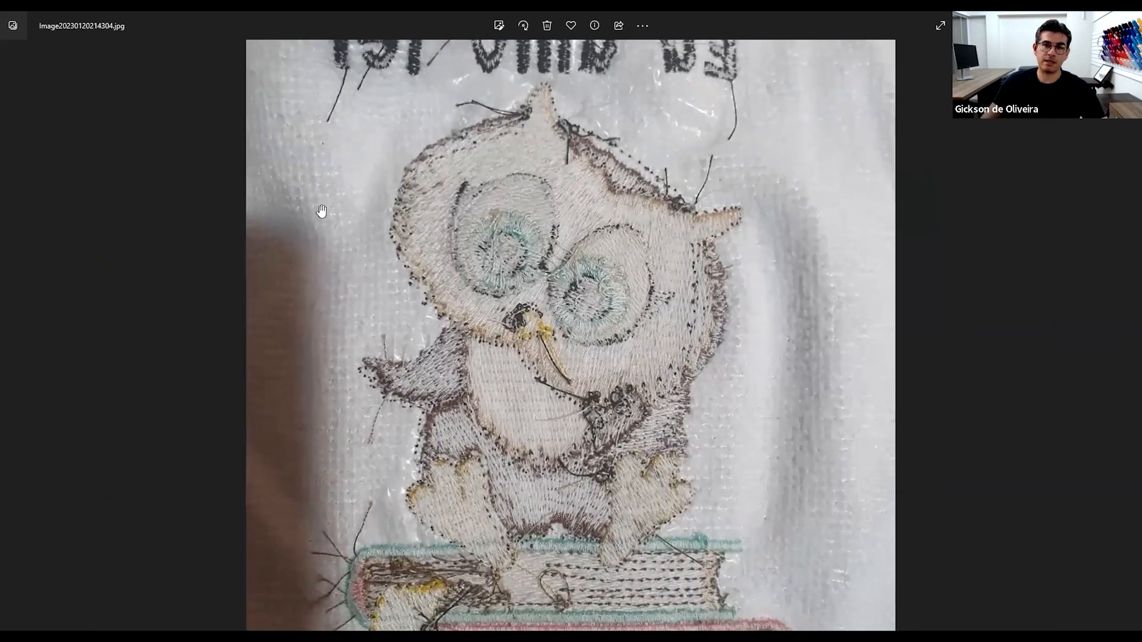
# Review the whole owl and the books in the reverse-side photo, and switch to the CORUJINHA - AMO LER design in Wilcom EmbroideryStudio.
pyautogui.scroll(-3, 571, 273)
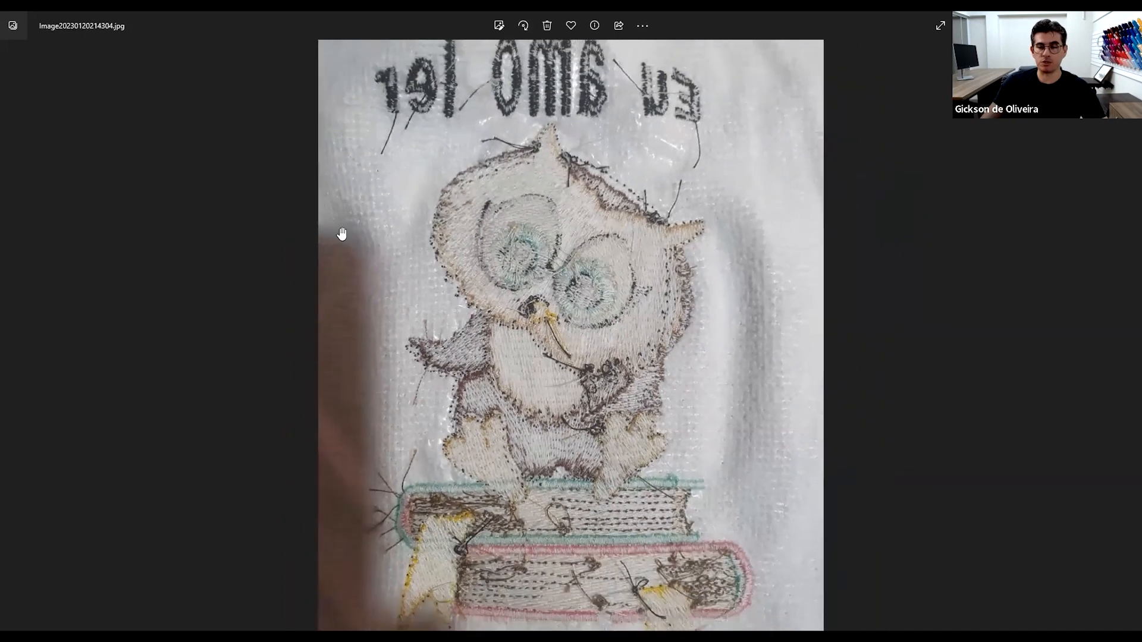
pyautogui.scroll(-1, 342, 233)
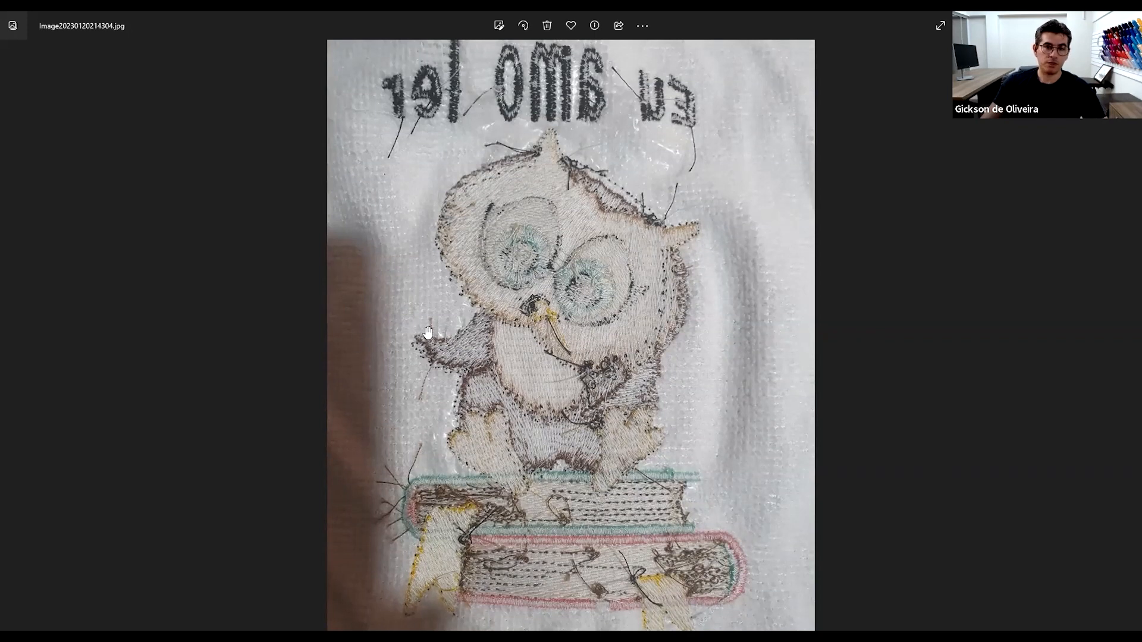
pyautogui.scroll(-1, 484, 375)
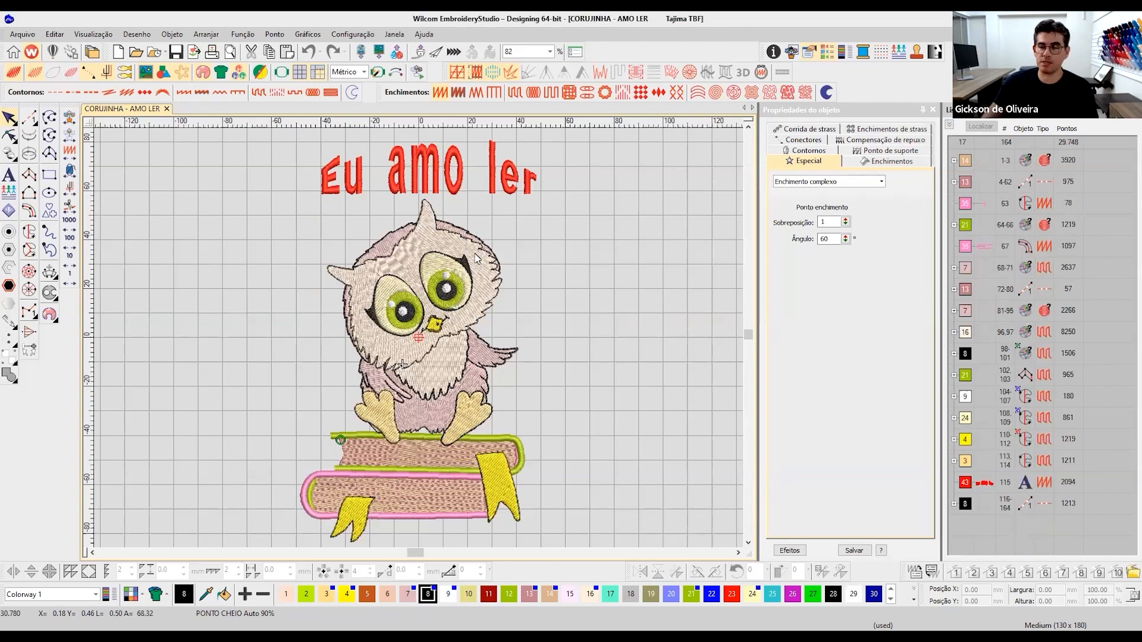
# Examine the lettering and the owl's head in the design, and bring up the stitch player and dismiss it.
pyautogui.scroll(2, 419, 342)
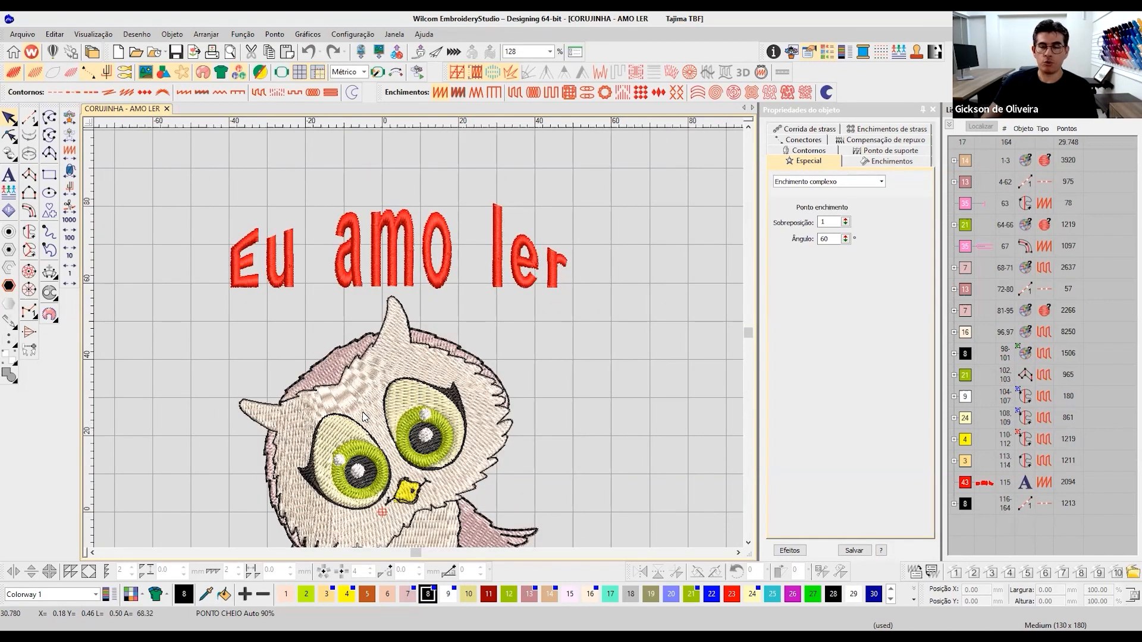
pyautogui.scroll(-2, 574, 321)
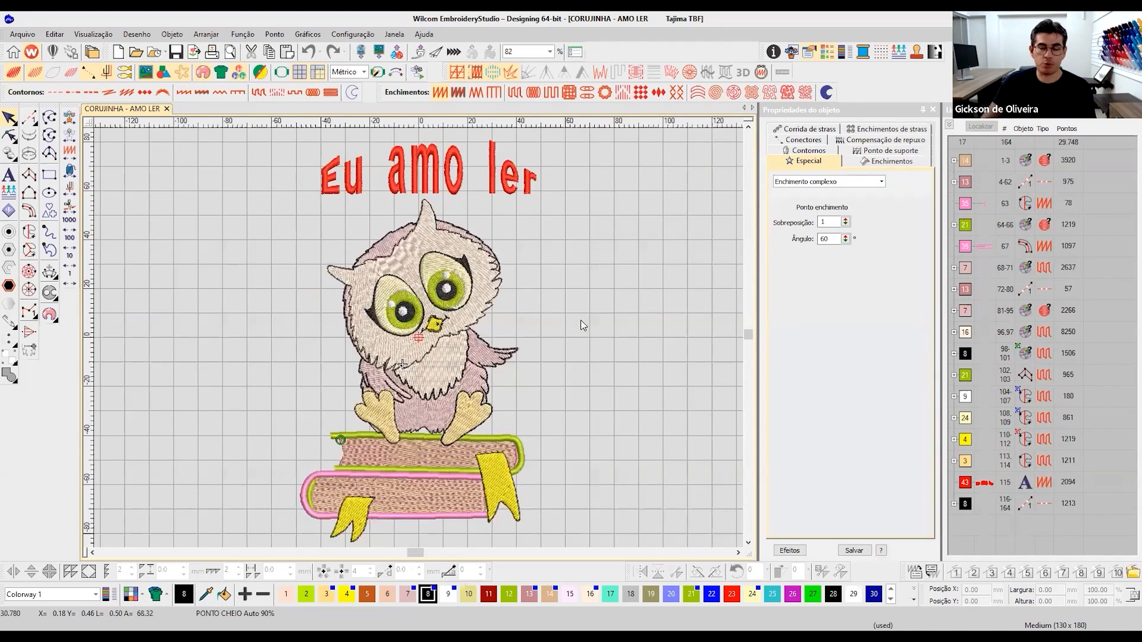
pyautogui.hotkey('shift', 'r')
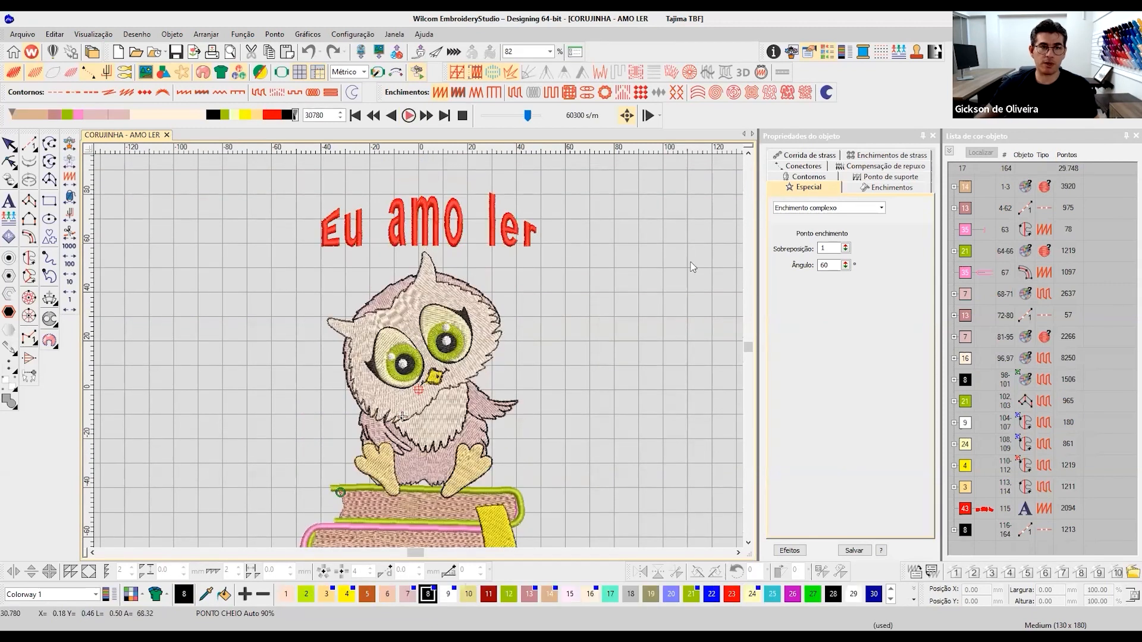
pyautogui.click(13, 144)
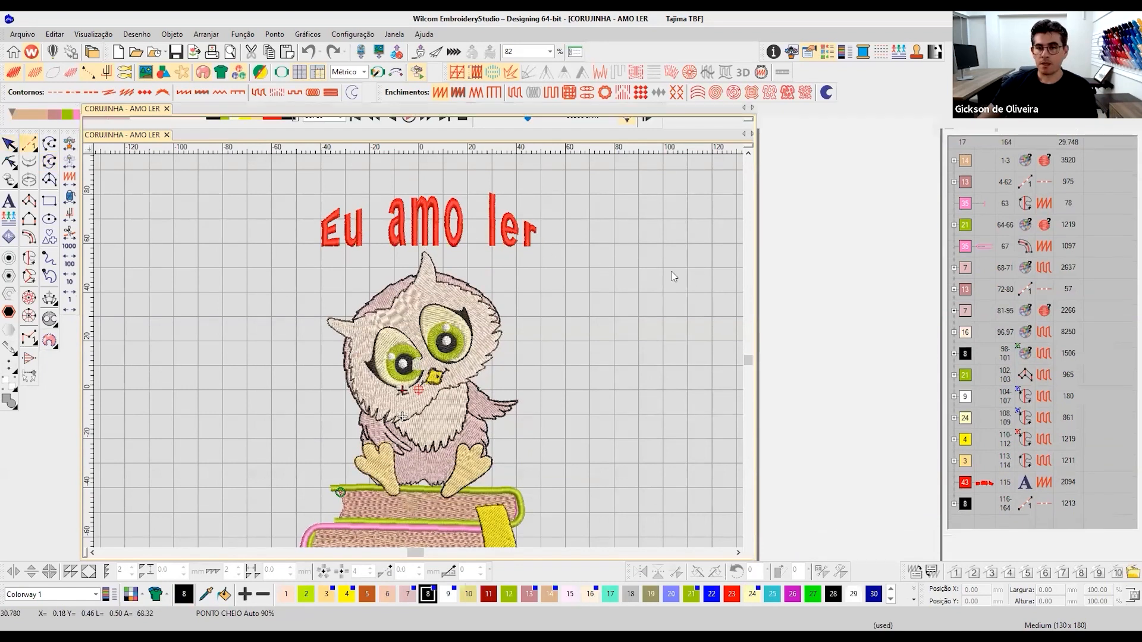
# Check which parts of the design belong to colour groups 1-3, 72-80 and 81-95 in the colour-object list.
pyautogui.click(966, 184)
pyautogui.click(964, 161)
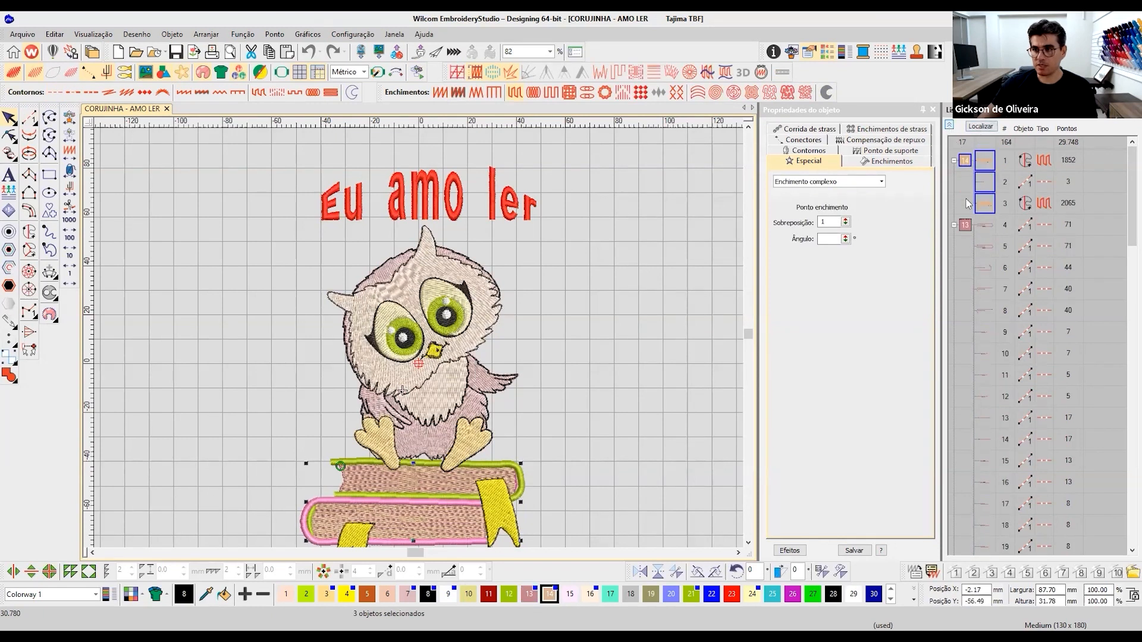
pyautogui.click(967, 289)
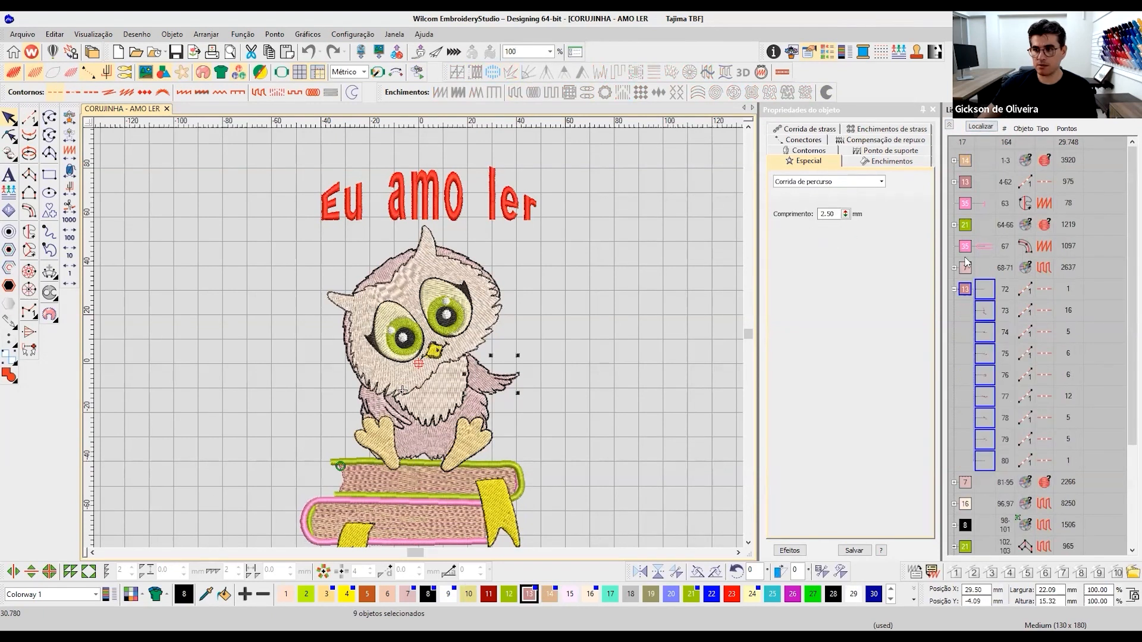
pyautogui.click(950, 125)
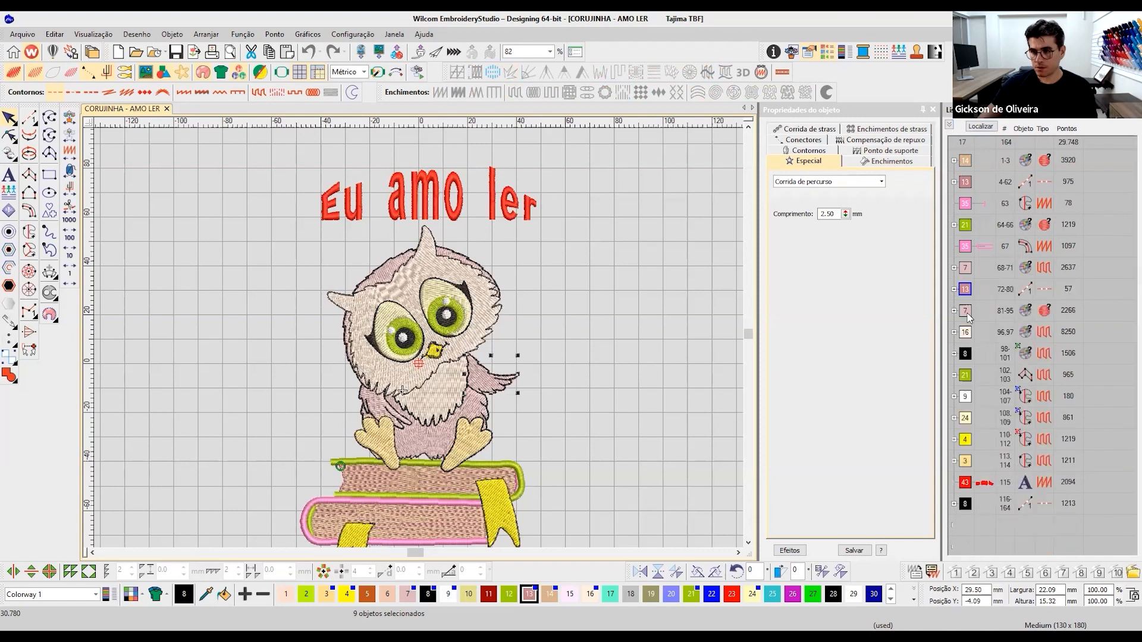
pyautogui.click(965, 311)
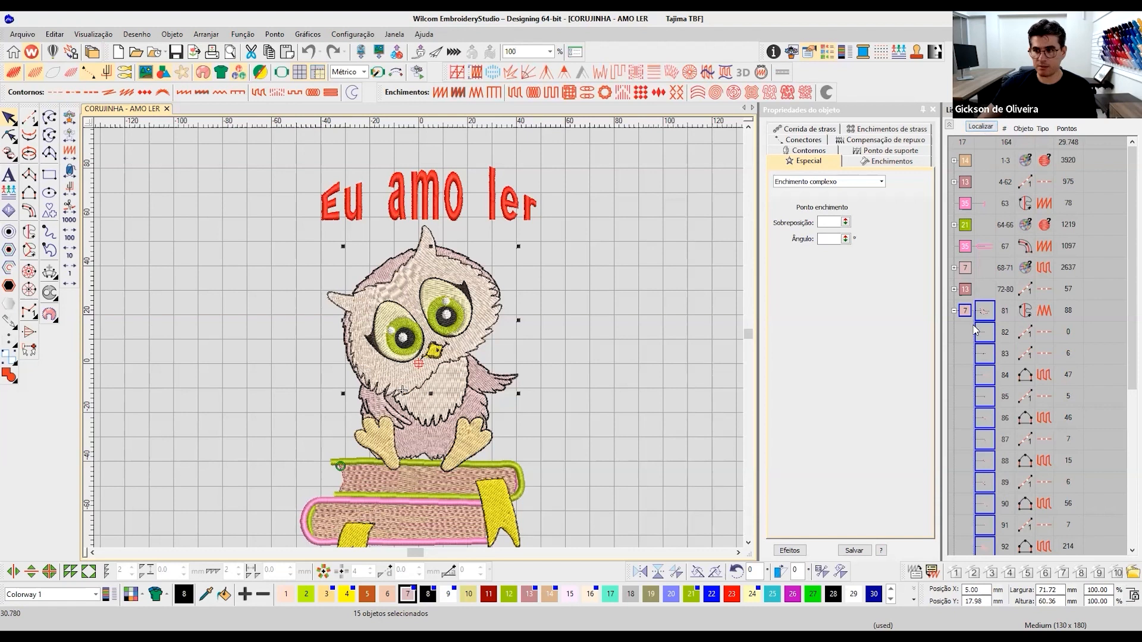
pyautogui.click(954, 311)
# View the wing's running stitches, group 72-80, in isolation, check group 4-62 and restore the display of the complete design.
pyautogui.click(965, 290)
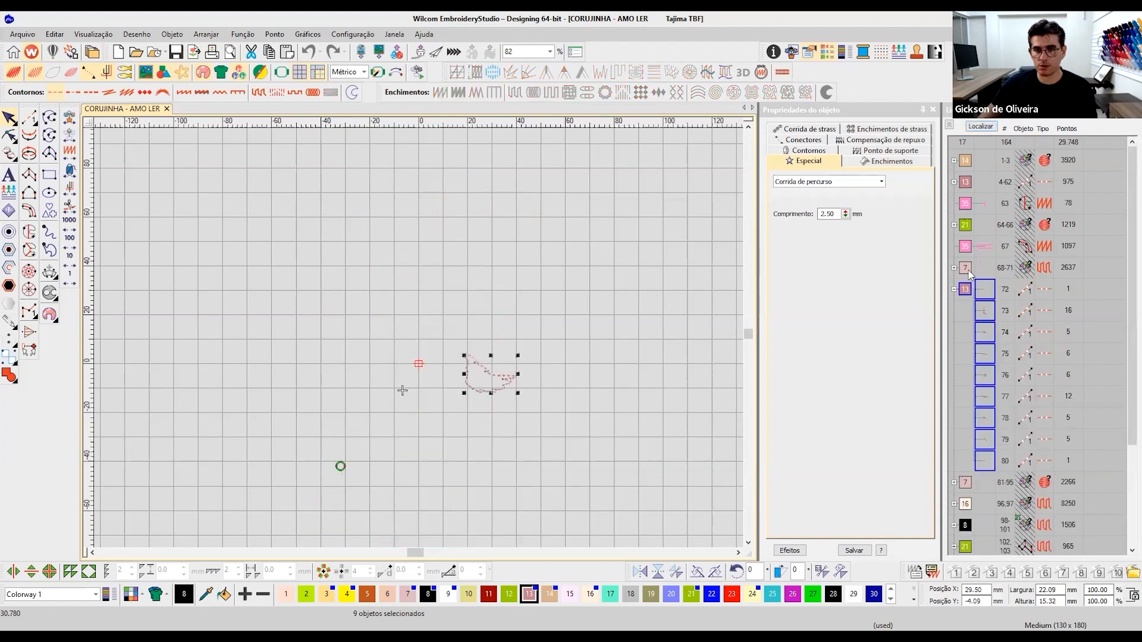
pyautogui.click(965, 181)
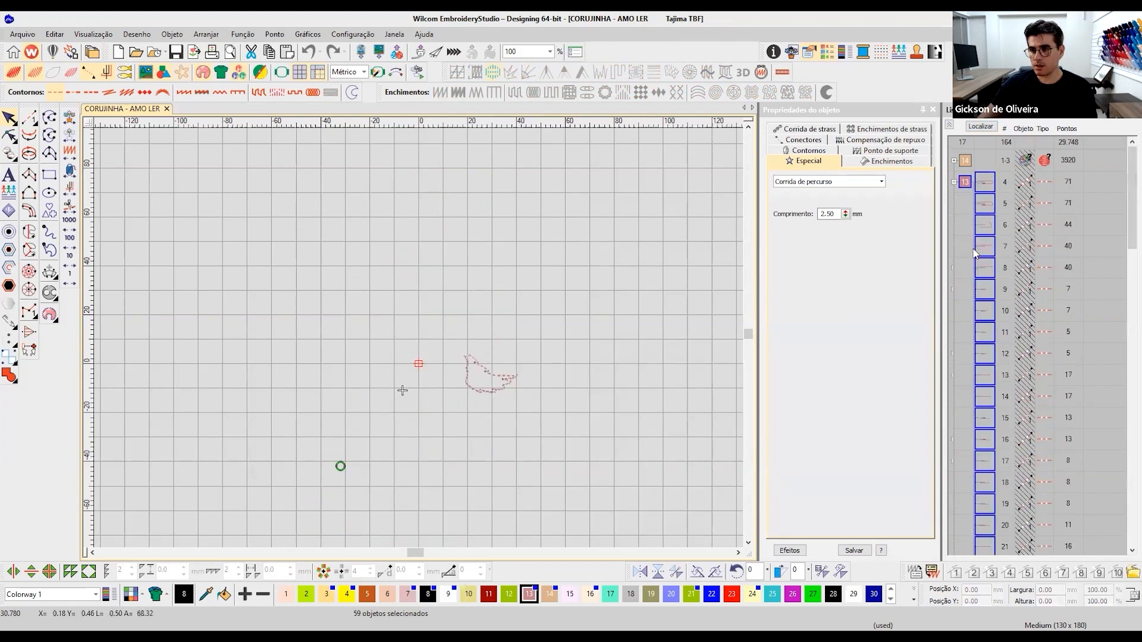
pyautogui.click(950, 126)
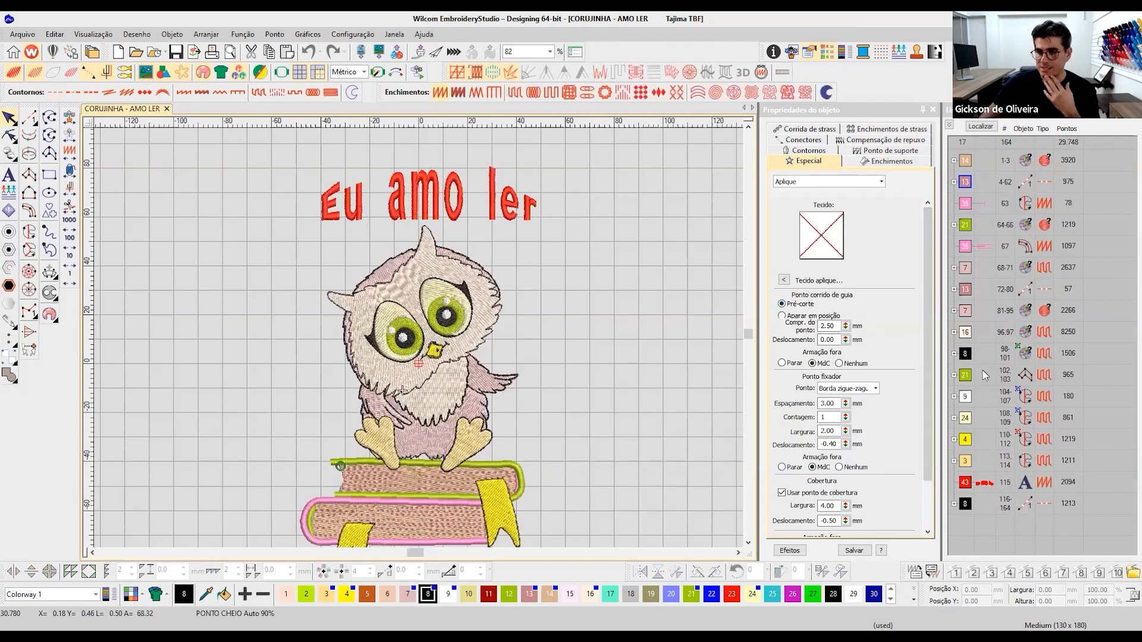
# Isolate the pink colour group of objects 81-95 and view its head-edge strips and wing up close.
pyautogui.click(965, 289)
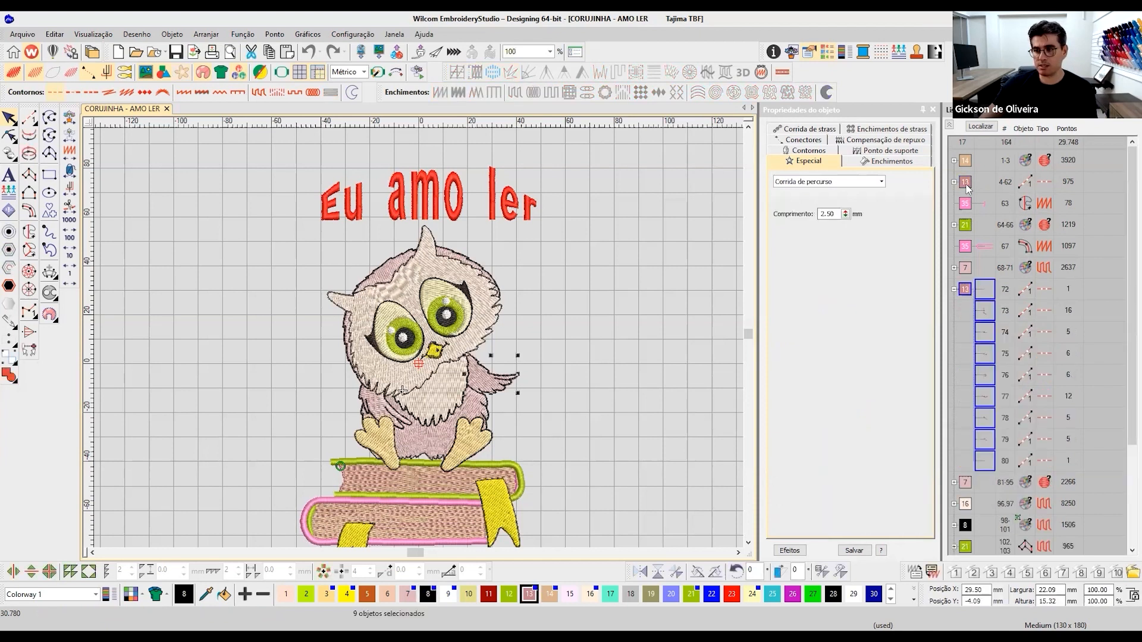
pyautogui.click(965, 483)
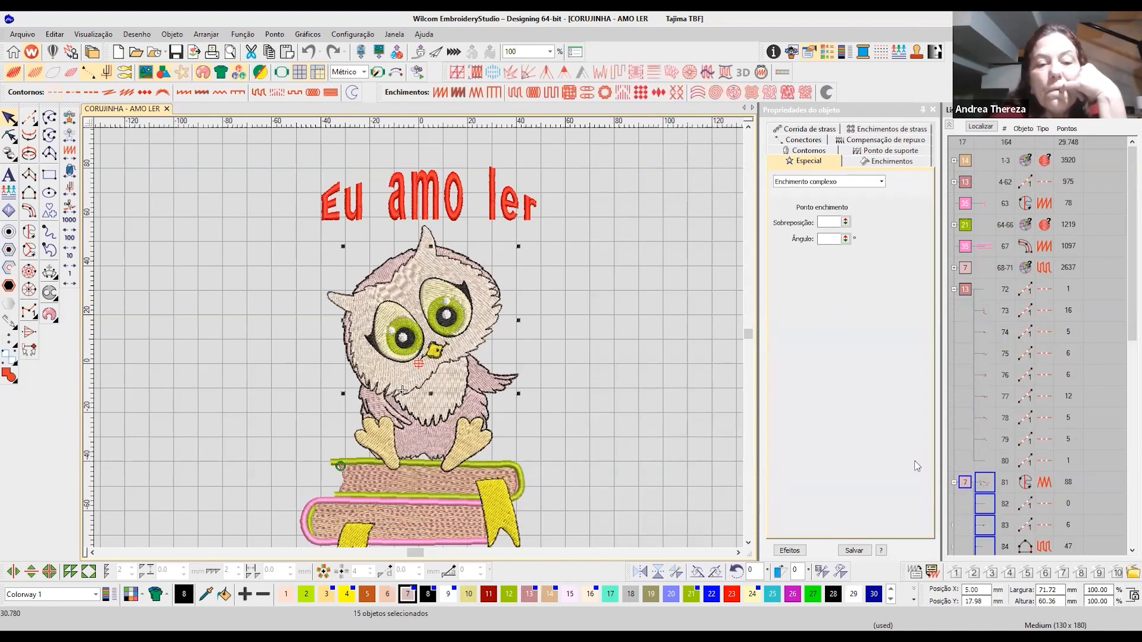
pyautogui.hotkey('shift', 's')
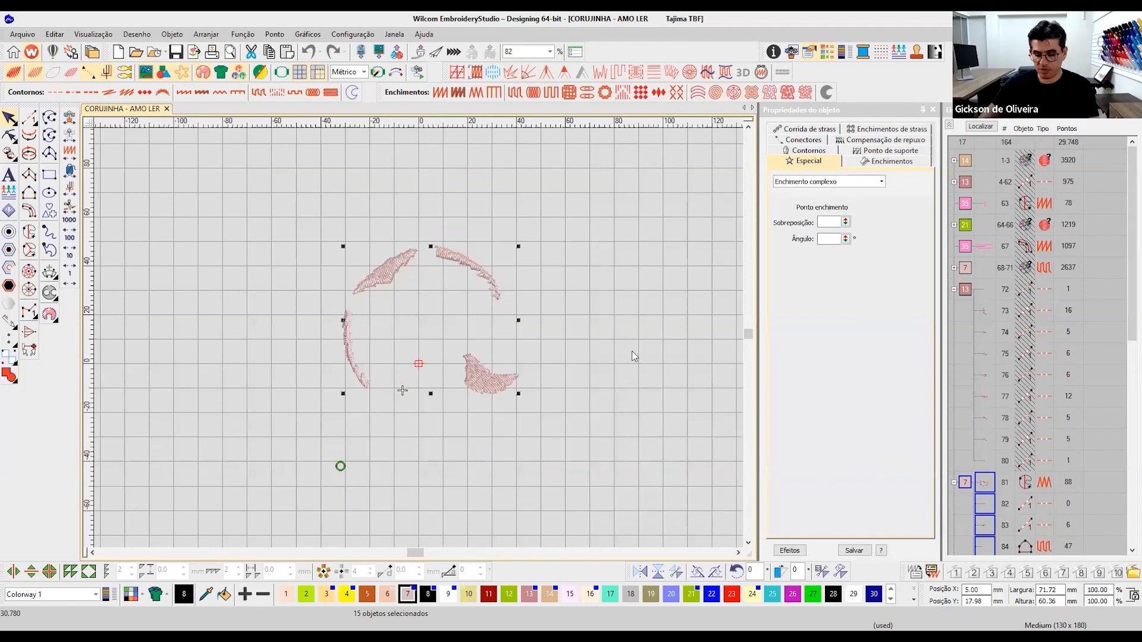
pyautogui.press('b')
pyautogui.moveTo(296, 210); pyautogui.dragTo(591, 450)
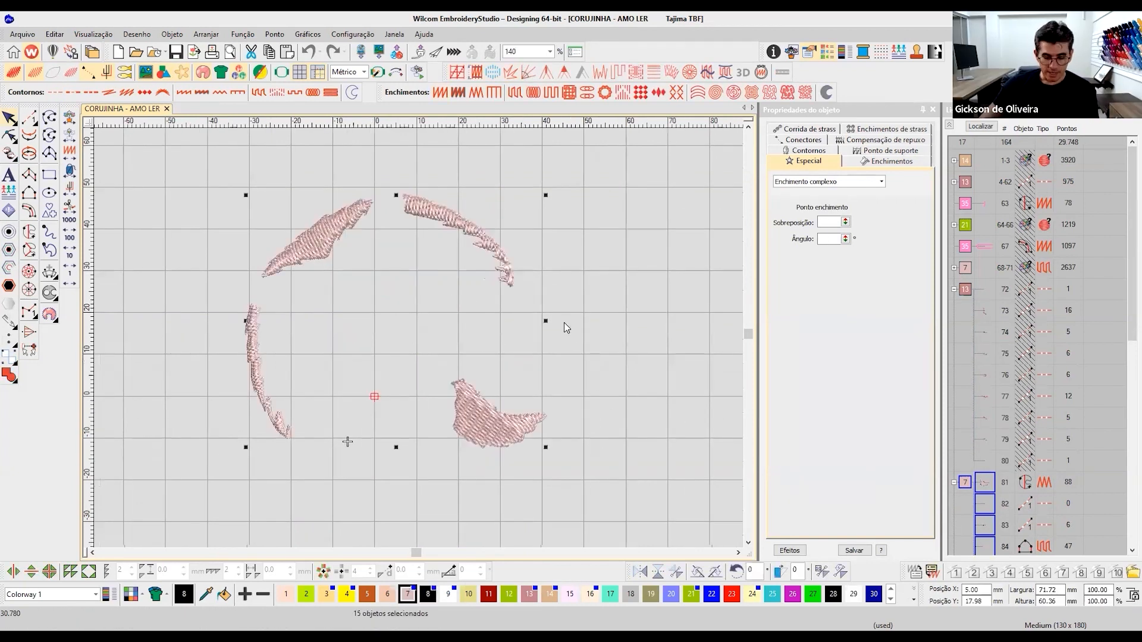
# Select the narrow pink strip on the left side of the owl's head, object 93, and examine its stitching down to the tapered lower end.
pyautogui.press('b')
pyautogui.click(613, 466)
pyautogui.click(606, 426)
pyautogui.click(268, 402)
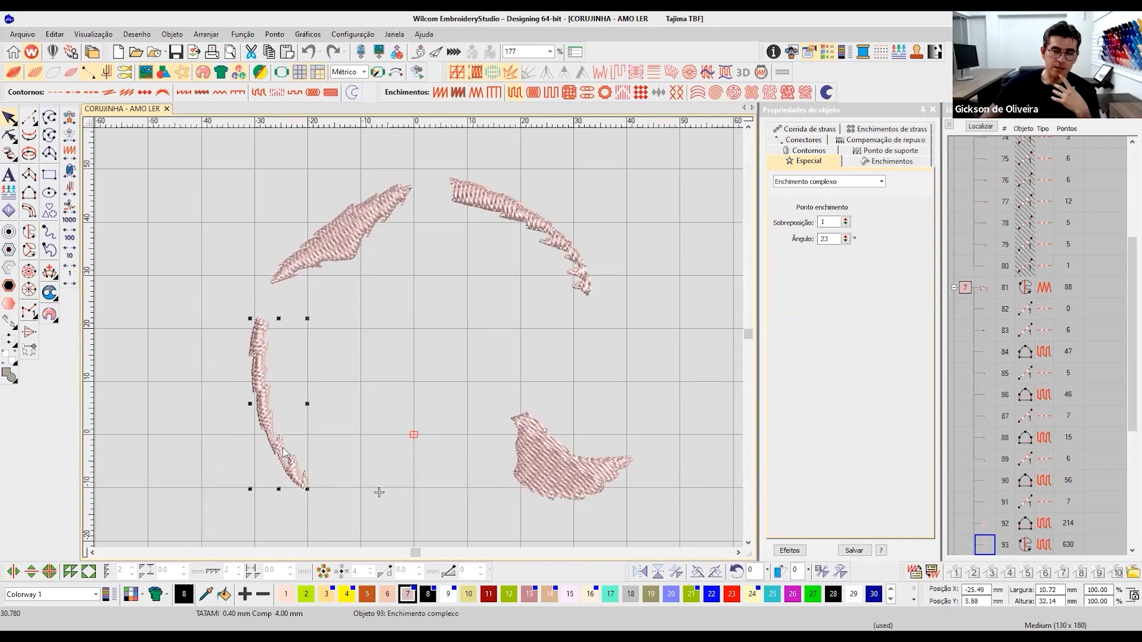
pyautogui.scroll(3, 345, 397)
pyautogui.scroll(-1, 421, 339)
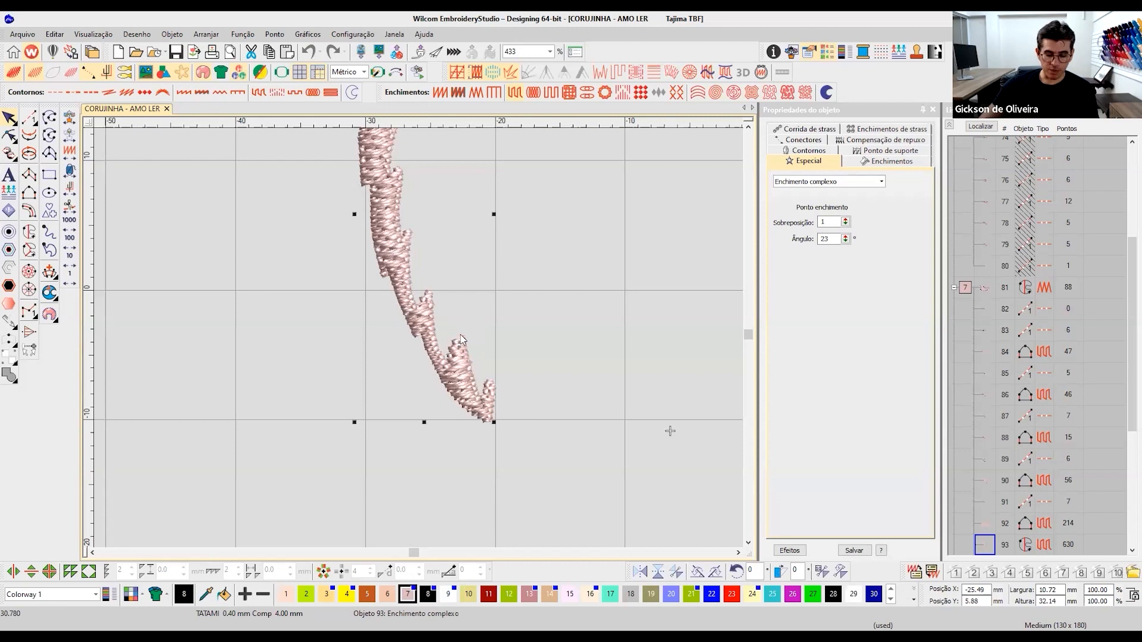
pyautogui.press('Escape')
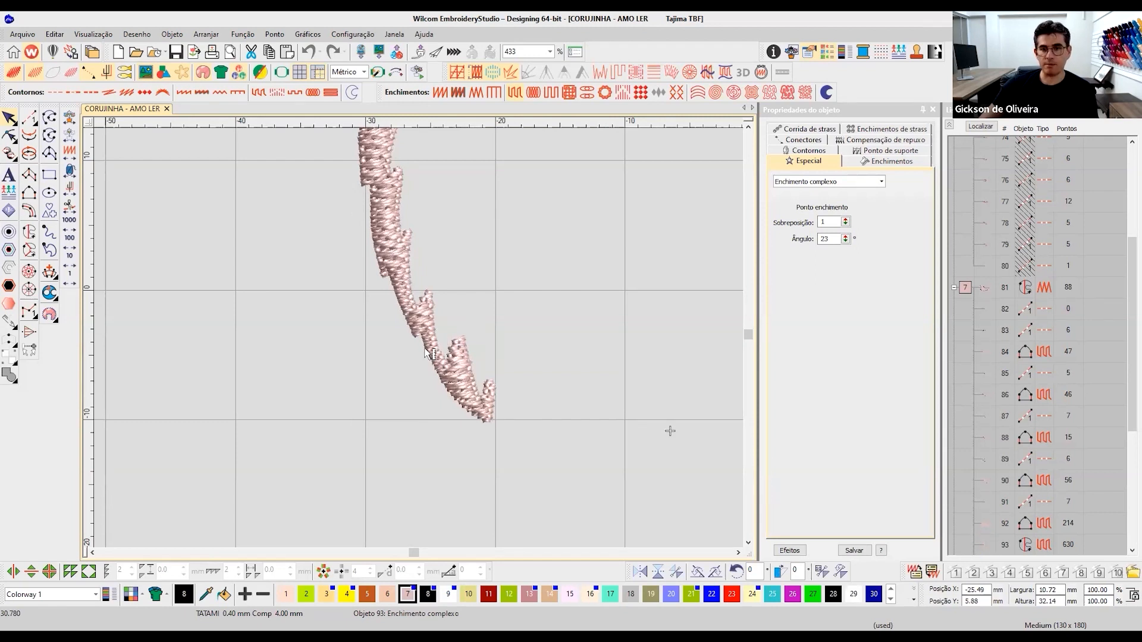
pyautogui.click(436, 342)
pyautogui.click(415, 333)
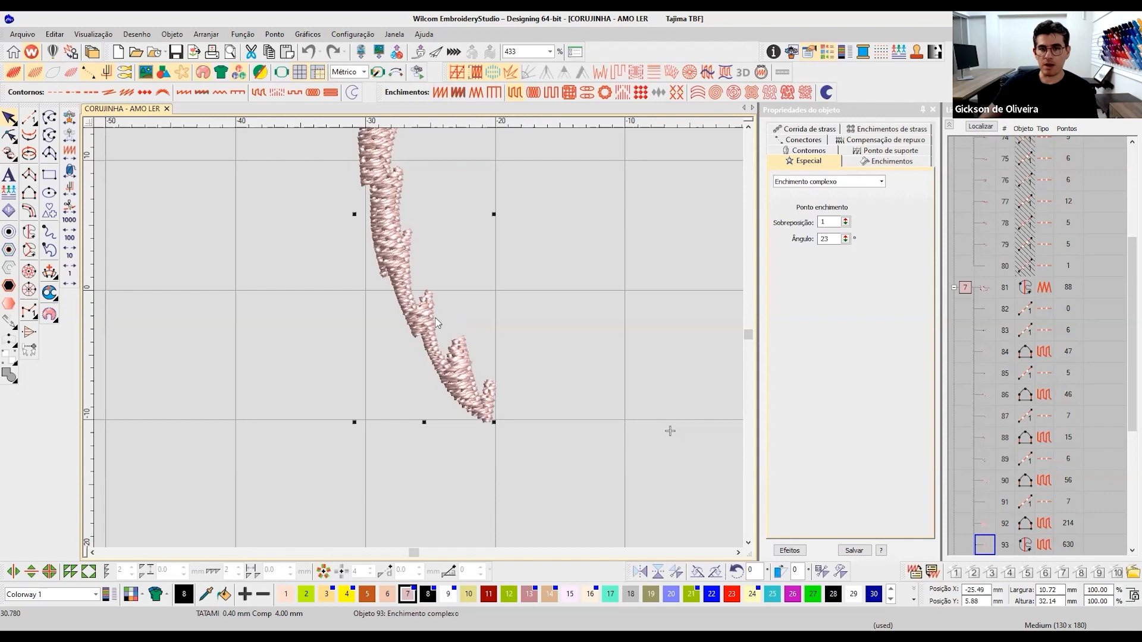
pyautogui.scroll(-2, 421, 310)
# Change the fill type of the head's left pink strip to Ponto cheio.
pyautogui.click(790, 550)
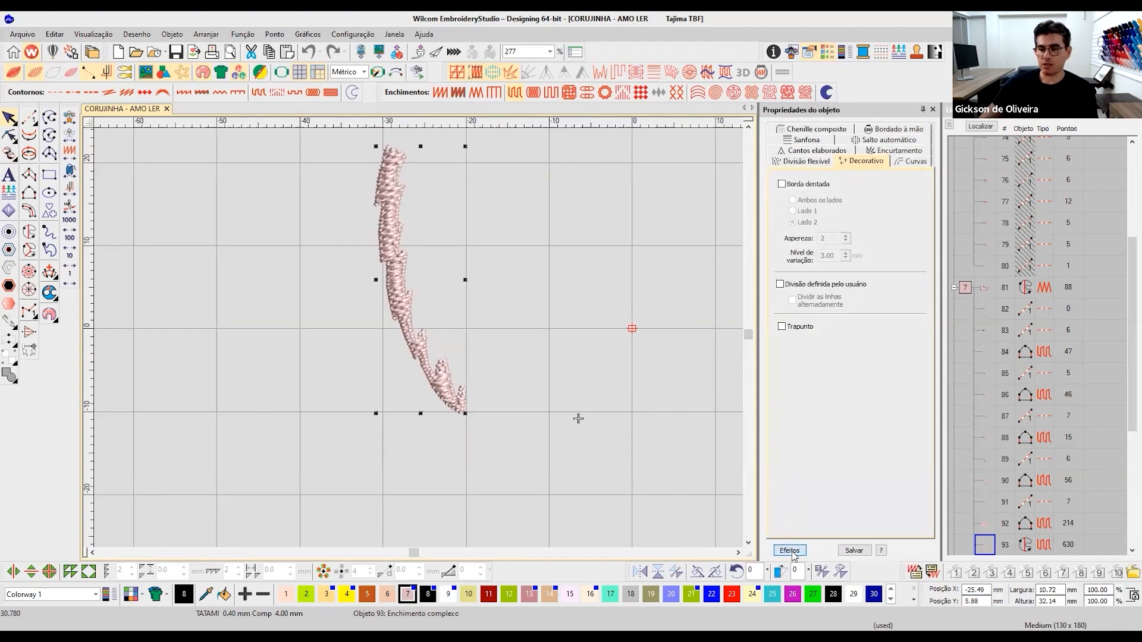
pyautogui.click(790, 550)
pyautogui.click(873, 163)
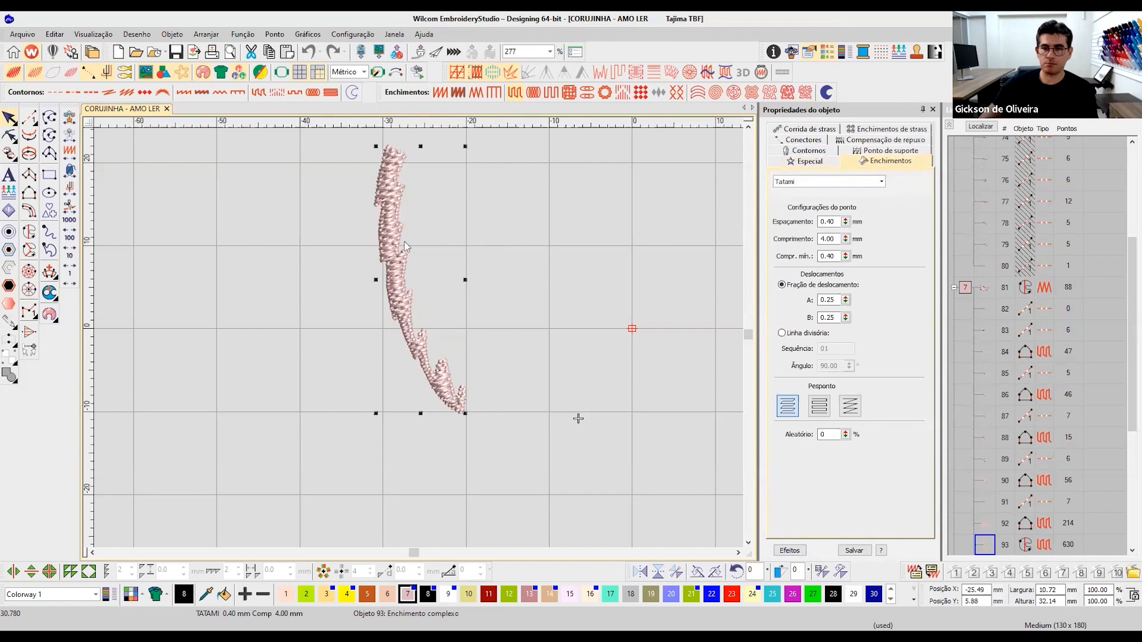
pyautogui.click(807, 188)
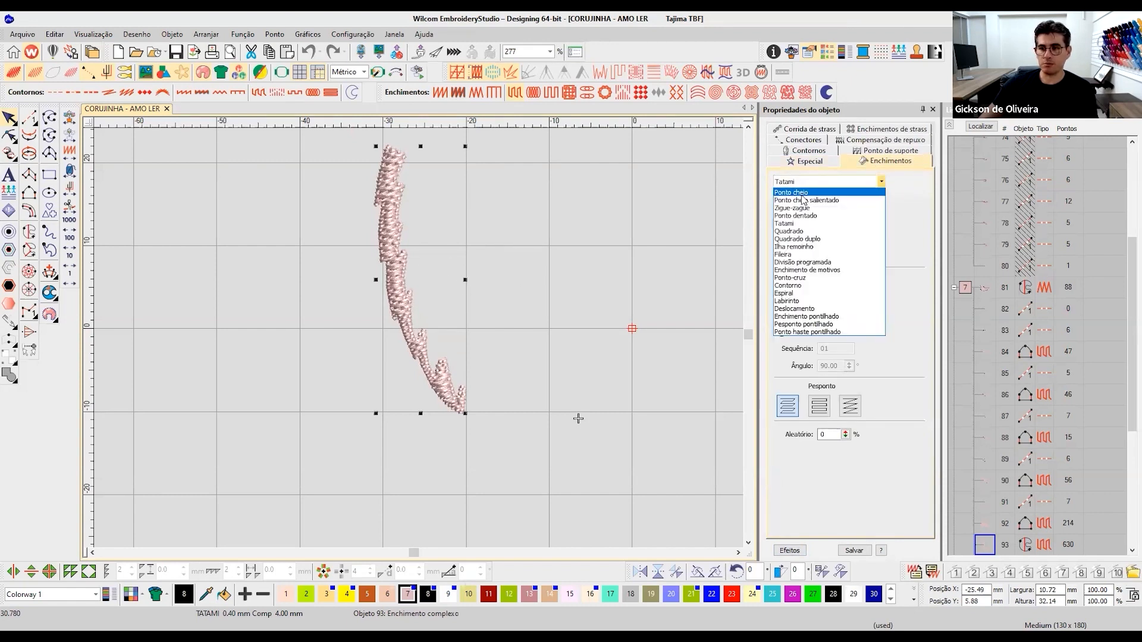
pyautogui.click(802, 194)
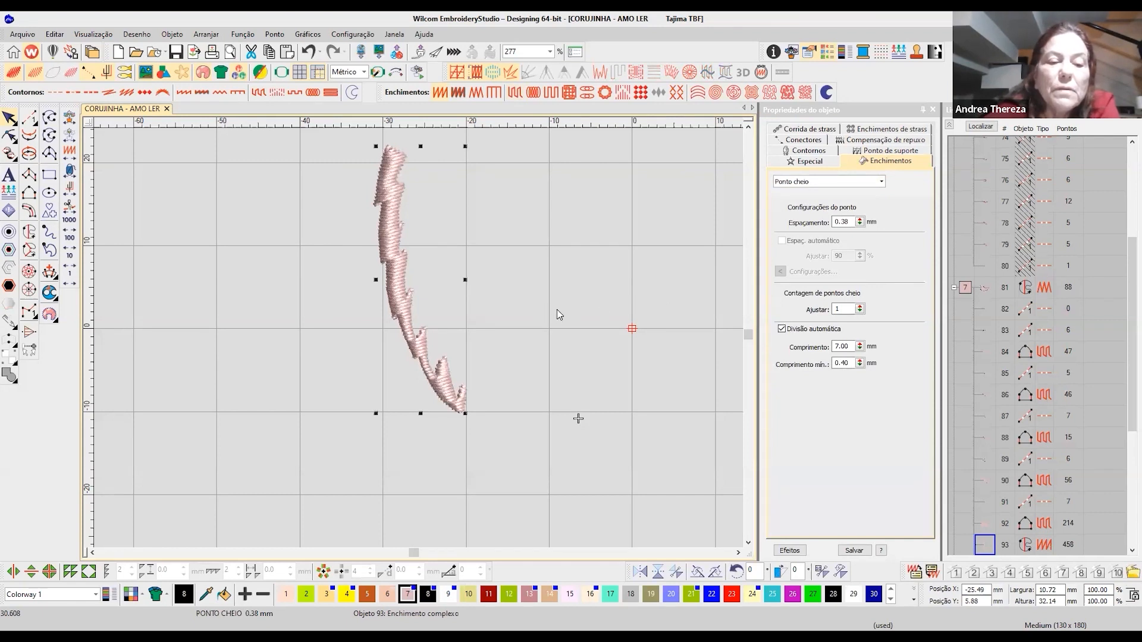
# Set the strip's Ponto cheio stitch spacing to 0.65 mm.
pyautogui.doubleClick(845, 222)
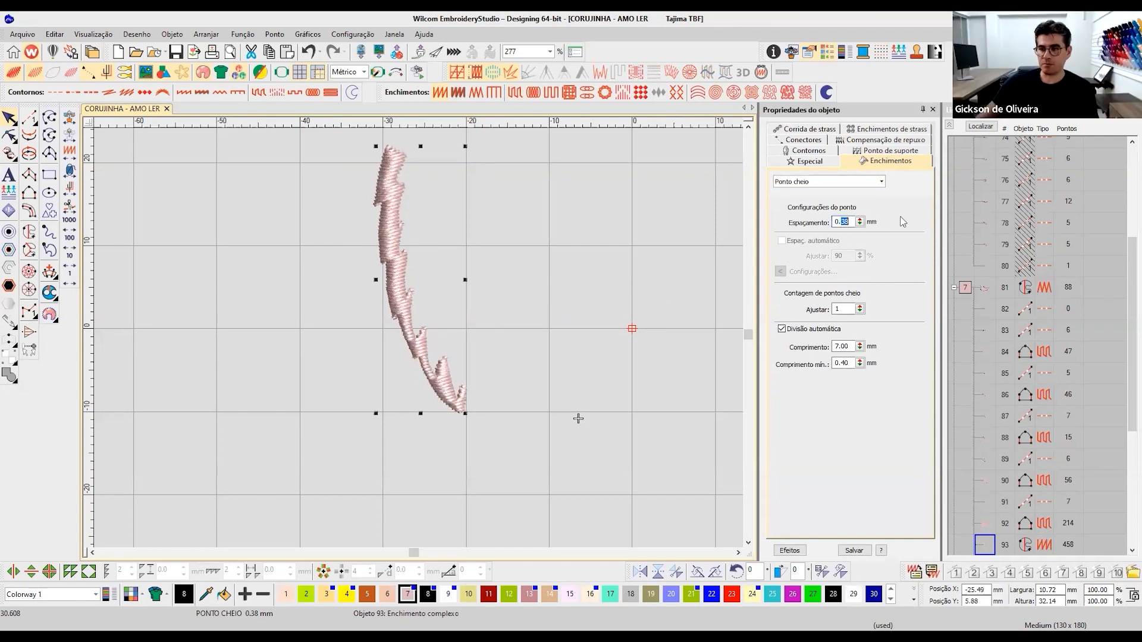
pyautogui.write('0.65')
pyautogui.press('Return')
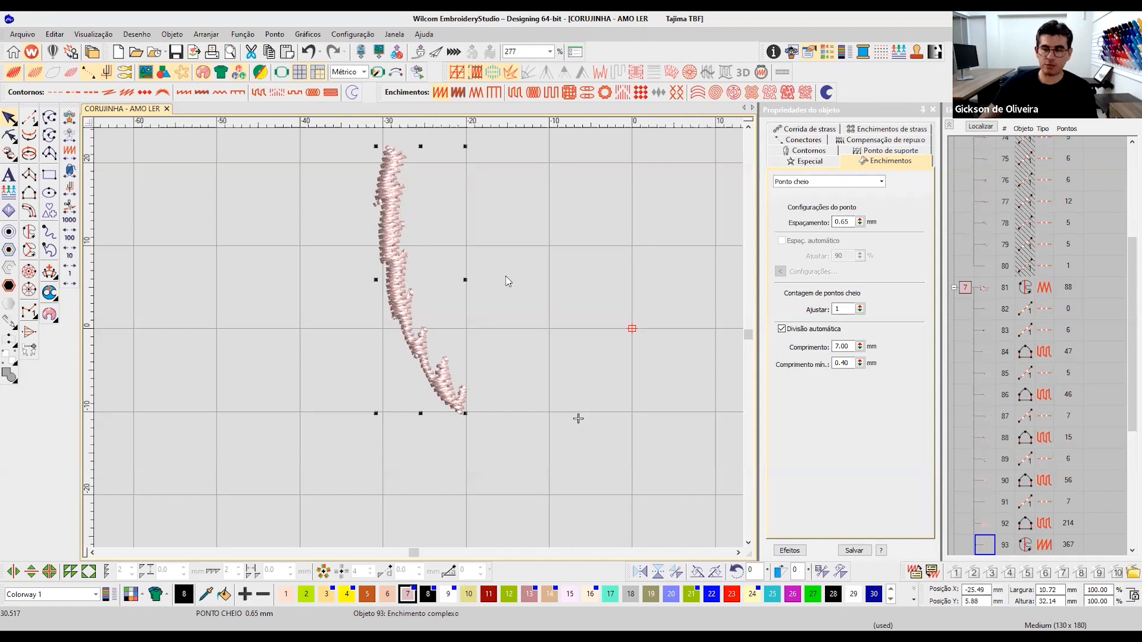
# Turn off the underlay (Ponto de suporte) of the head's left pink strip.
pyautogui.click(887, 153)
pyautogui.click(783, 185)
pyautogui.click(782, 185)
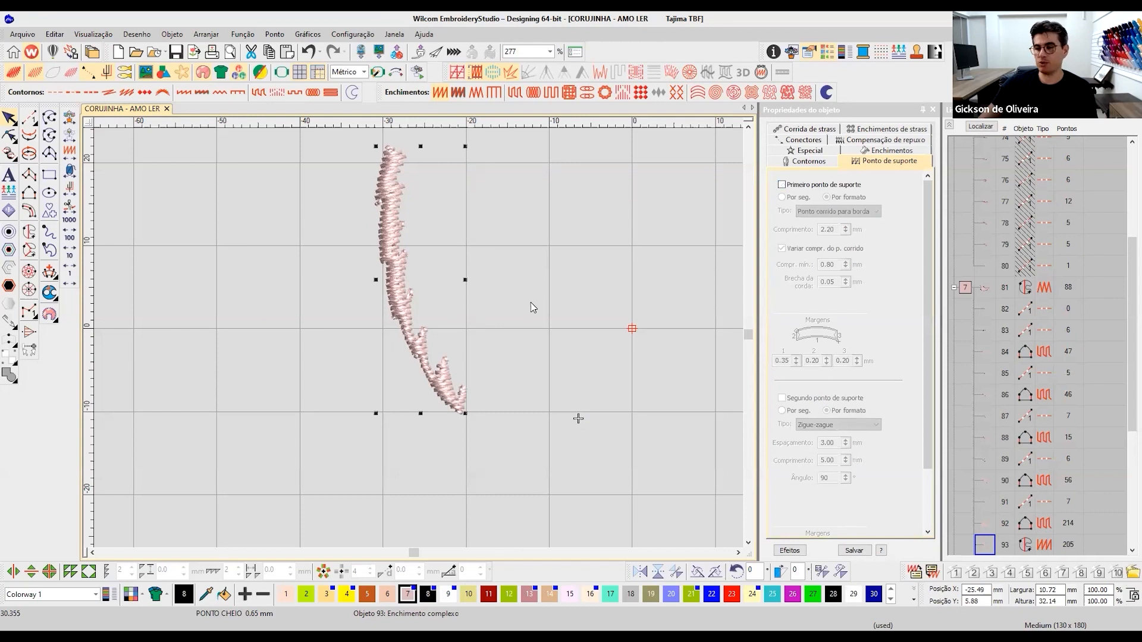
# Display the complete design again and inspect the pink strip against the black outline and the surrounding head fill.
pyautogui.click(949, 125)
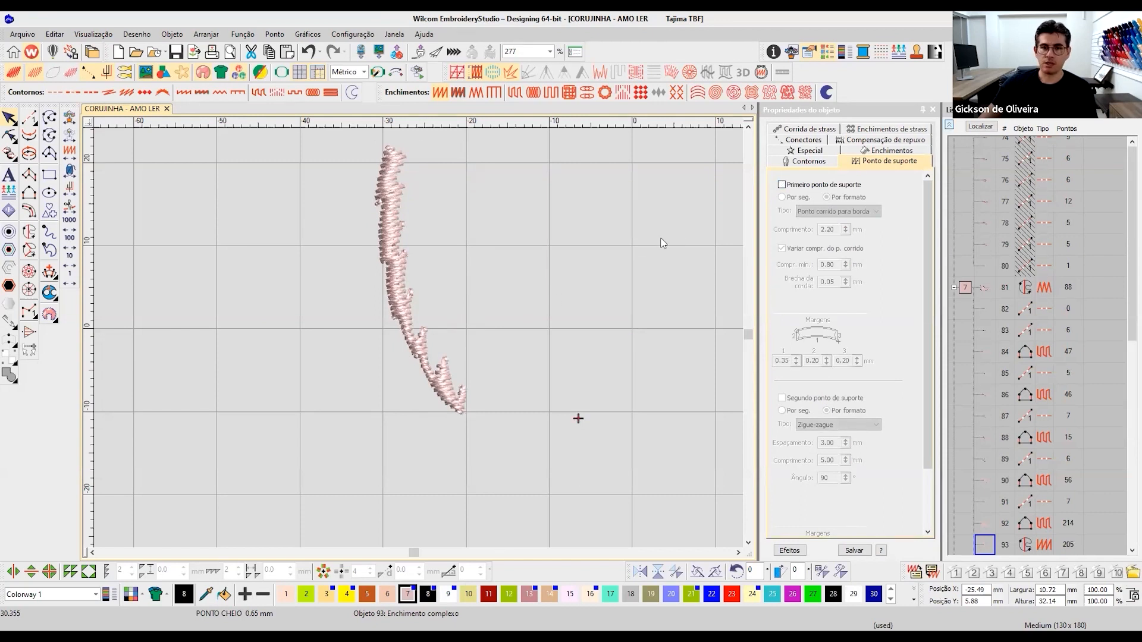
pyautogui.hotkey('shift', 's')
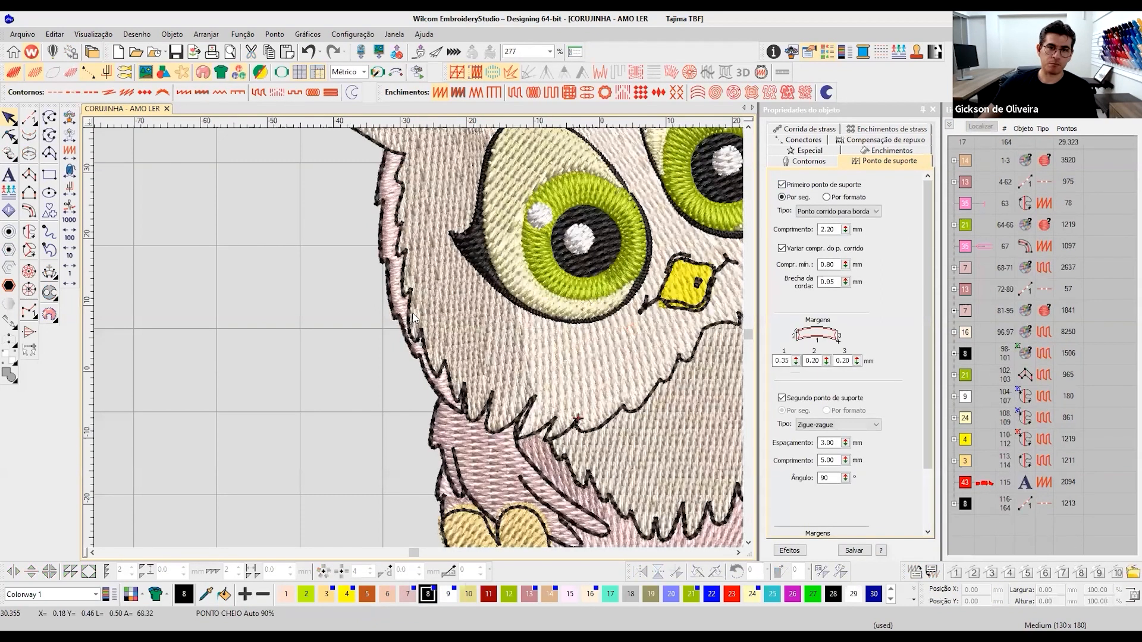
pyautogui.scroll(-1, 414, 312)
pyautogui.scroll(1, 412, 312)
pyautogui.scroll(3, 408, 327)
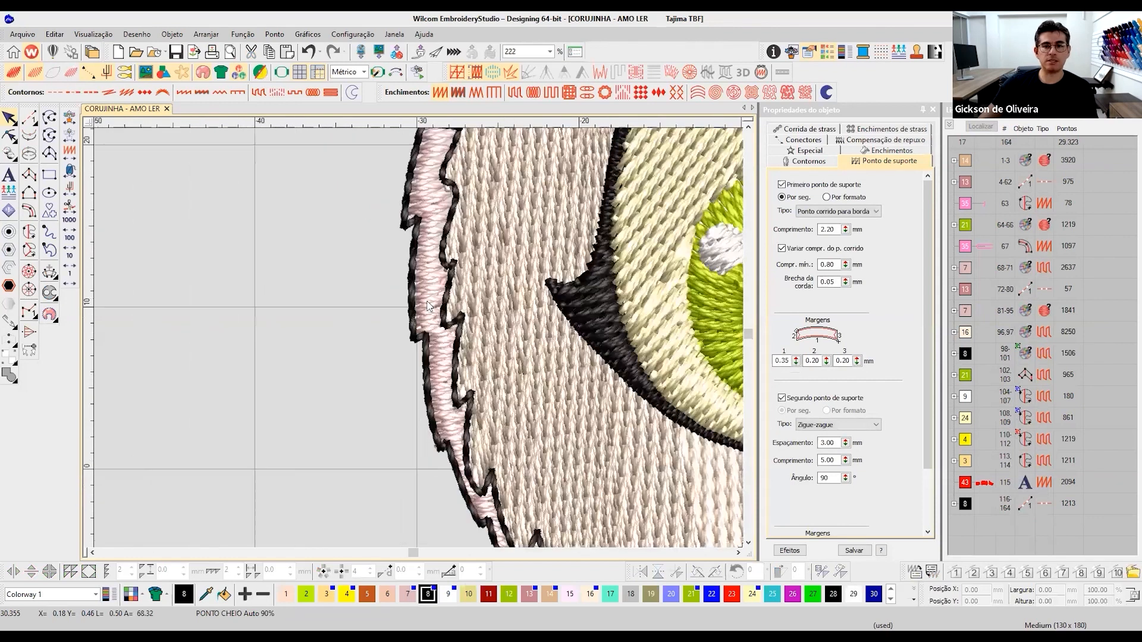
pyautogui.click(424, 322)
pyautogui.scroll(1, 424, 323)
pyautogui.scroll(-2, 424, 326)
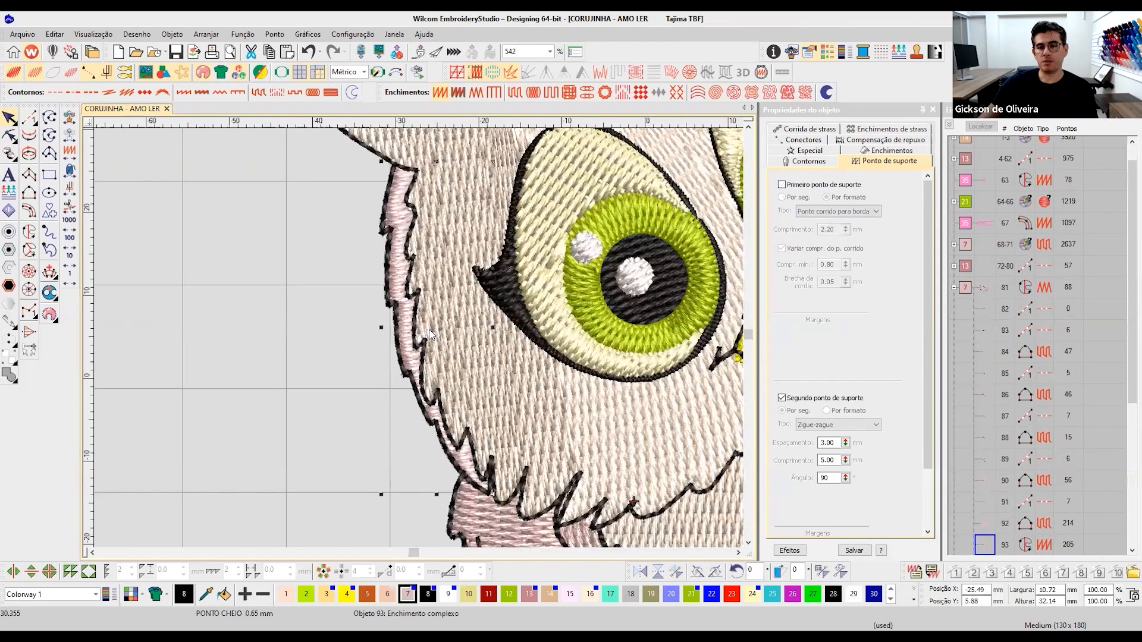
pyautogui.scroll(-2, 419, 337)
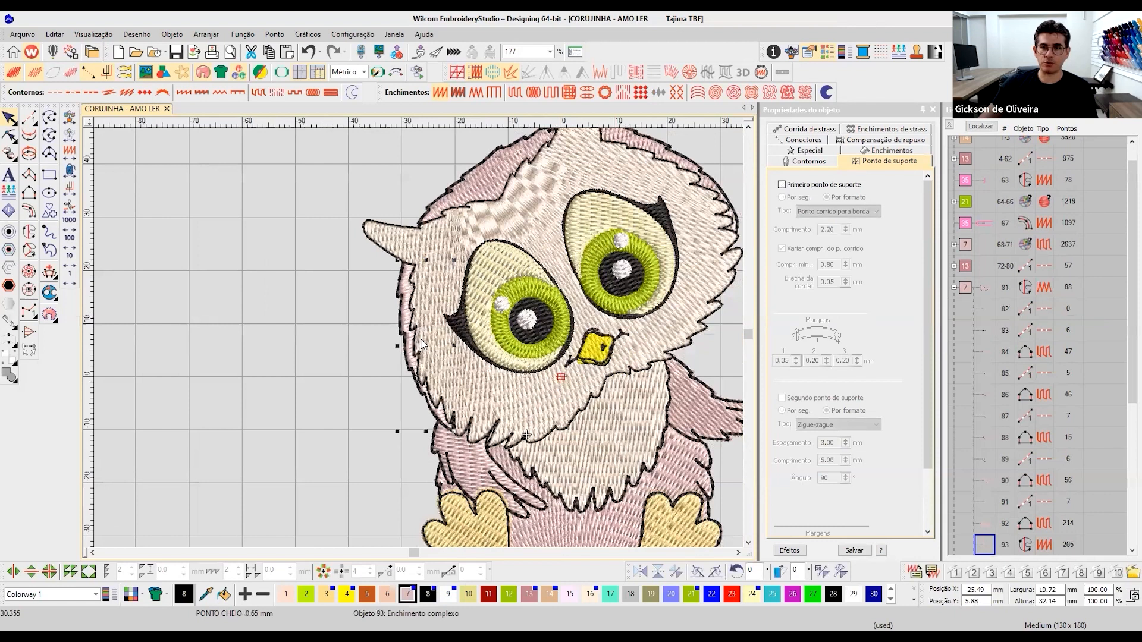
# Isolate the owl's cream head fill and examine its stitch angle lines and stitch layout with and without the realistic thread view.
pyautogui.scroll(3, 383, 308)
pyautogui.scroll(3, 384, 308)
pyautogui.click(390, 315)
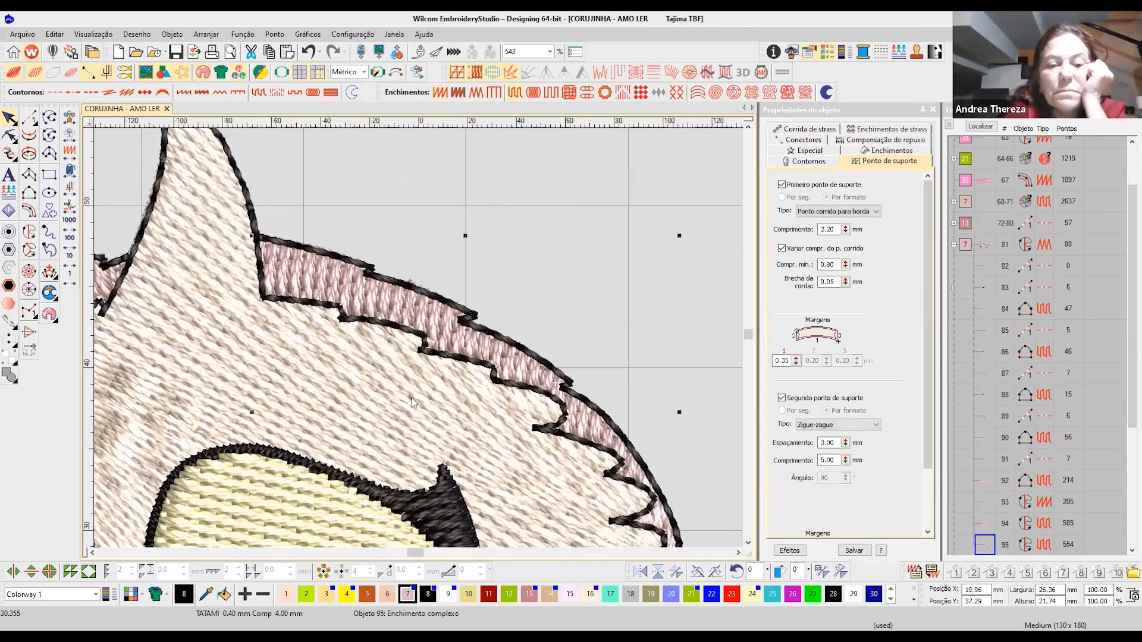
pyautogui.press('0')
pyautogui.click(412, 261)
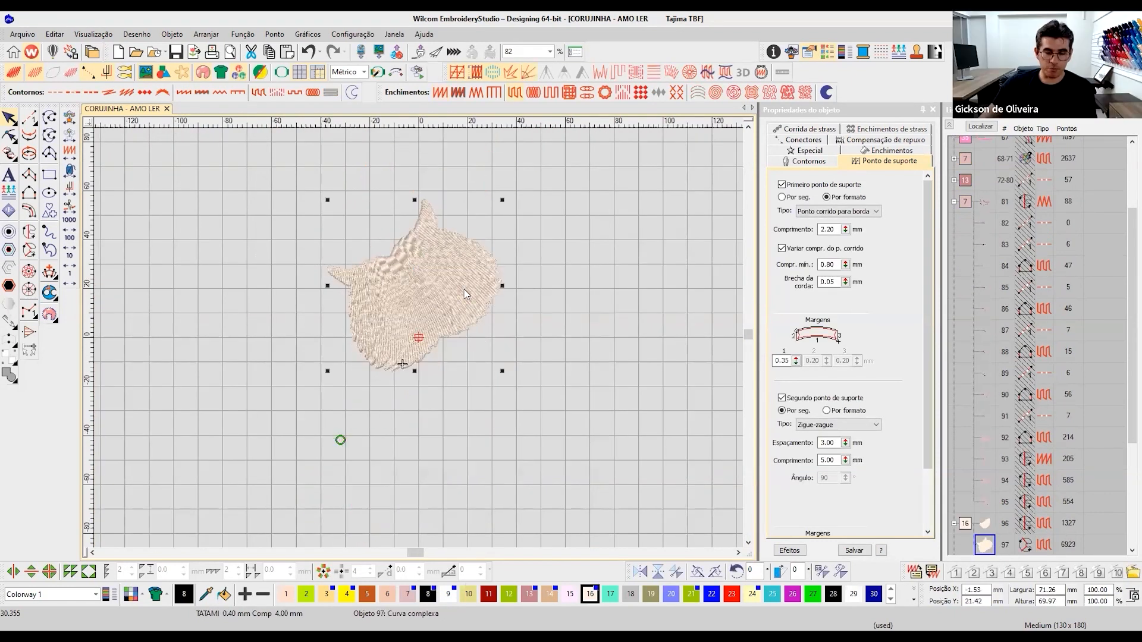
pyautogui.moveTo(305, 176); pyautogui.dragTo(501, 382)
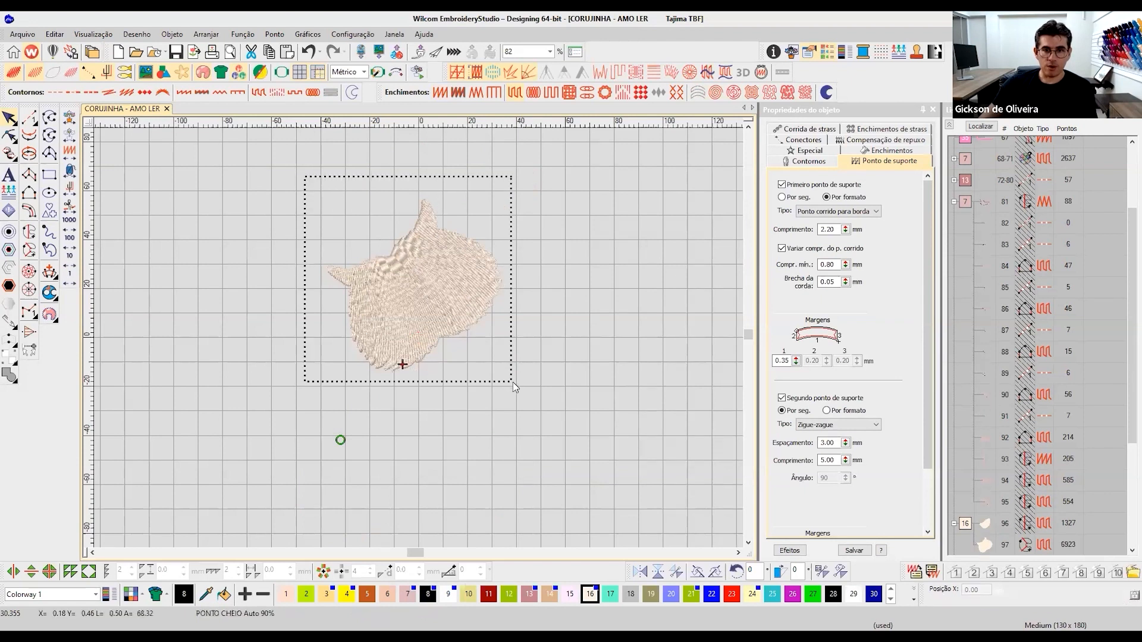
pyautogui.moveTo(324, 186); pyautogui.dragTo(549, 392)
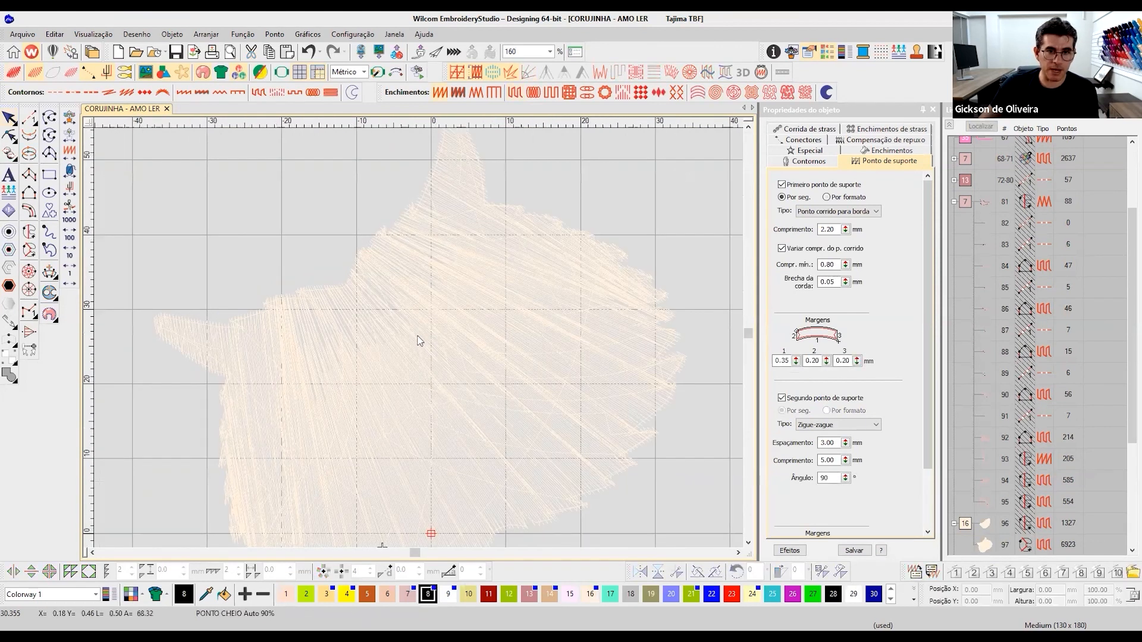
pyautogui.click(416, 342)
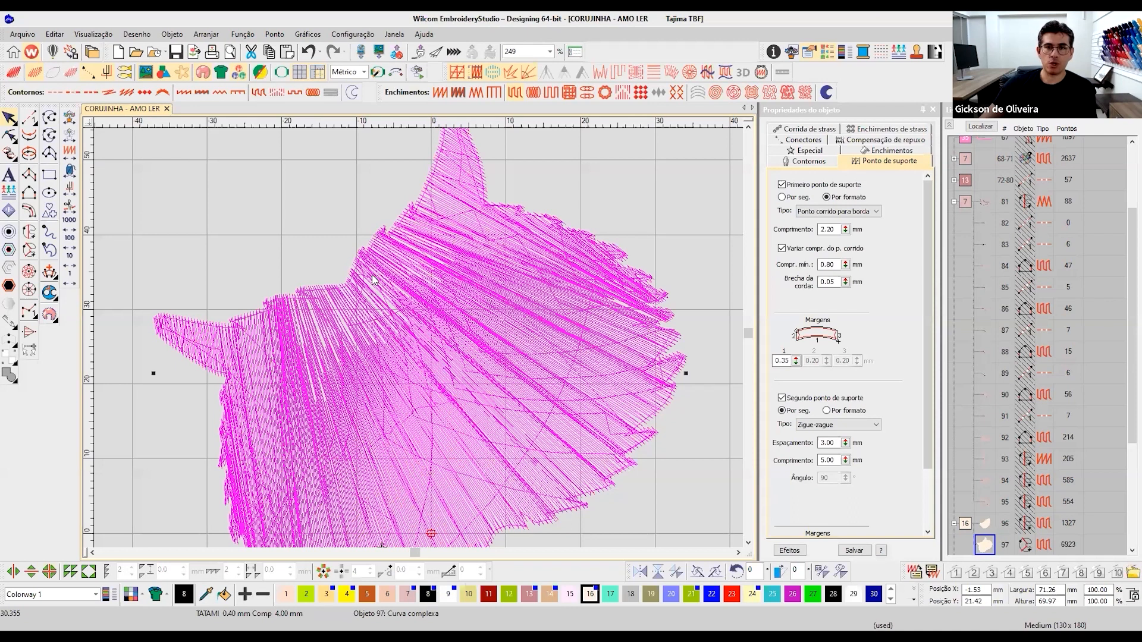
pyautogui.click(11, 137)
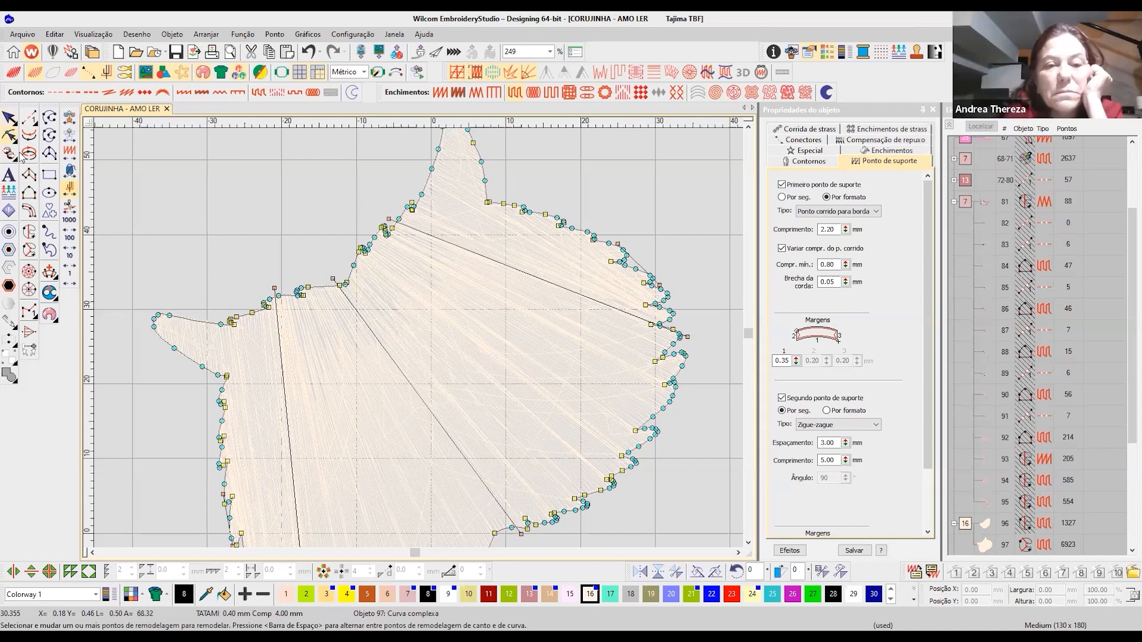
pyautogui.click(11, 119)
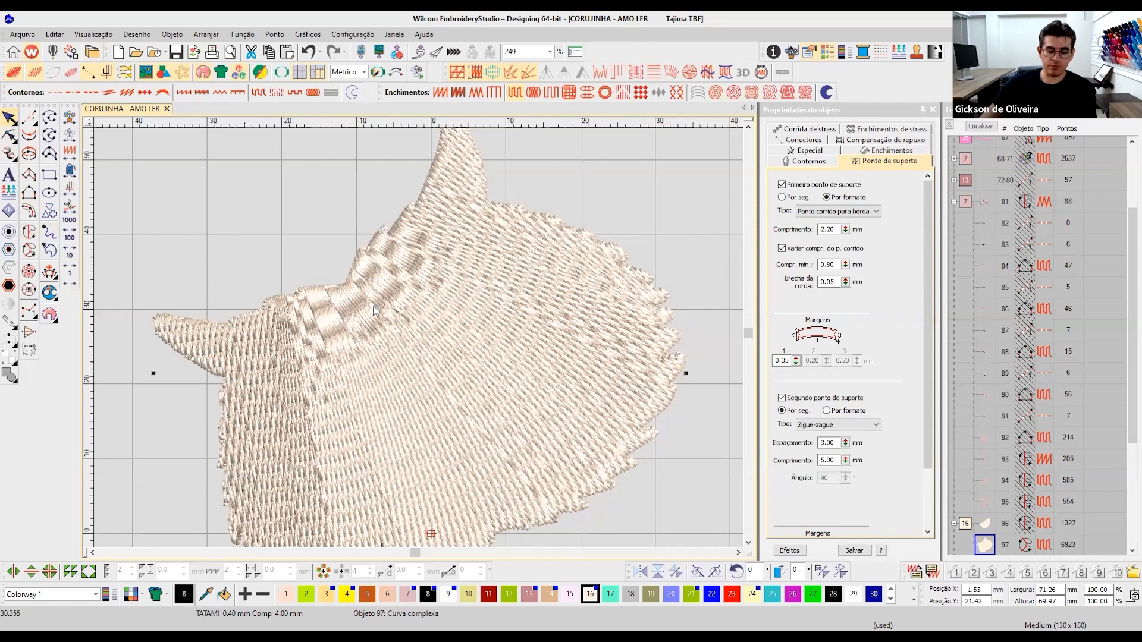
pyautogui.press('t')
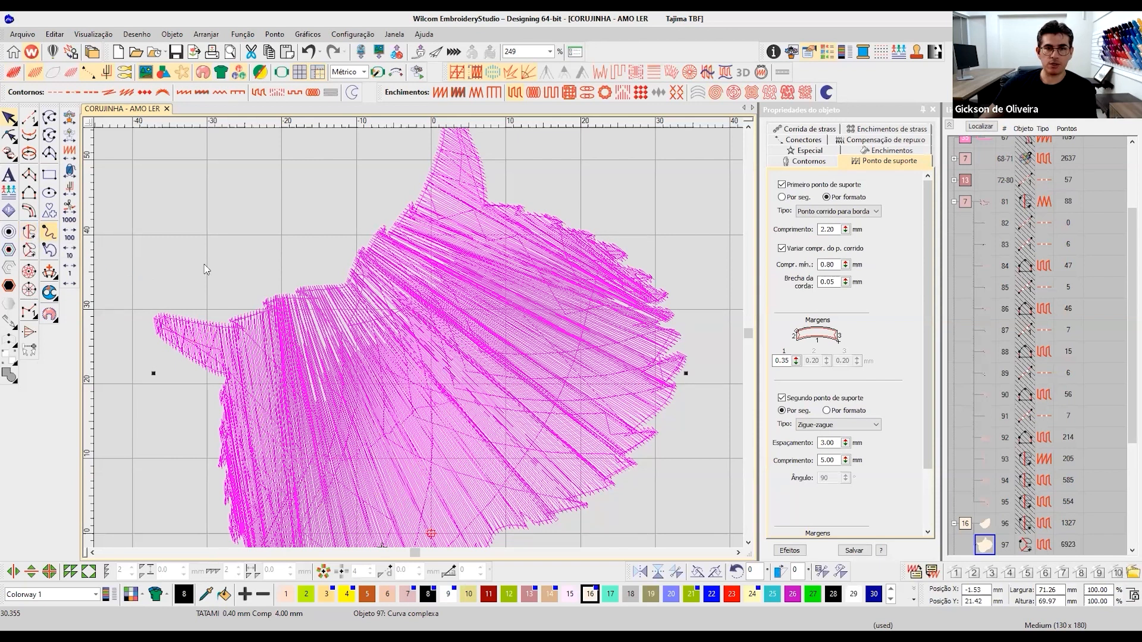
# Convert the isolated head fill from Curva complexa to Enchimento complexo with a single stitch direction.
pyautogui.click(30, 233)
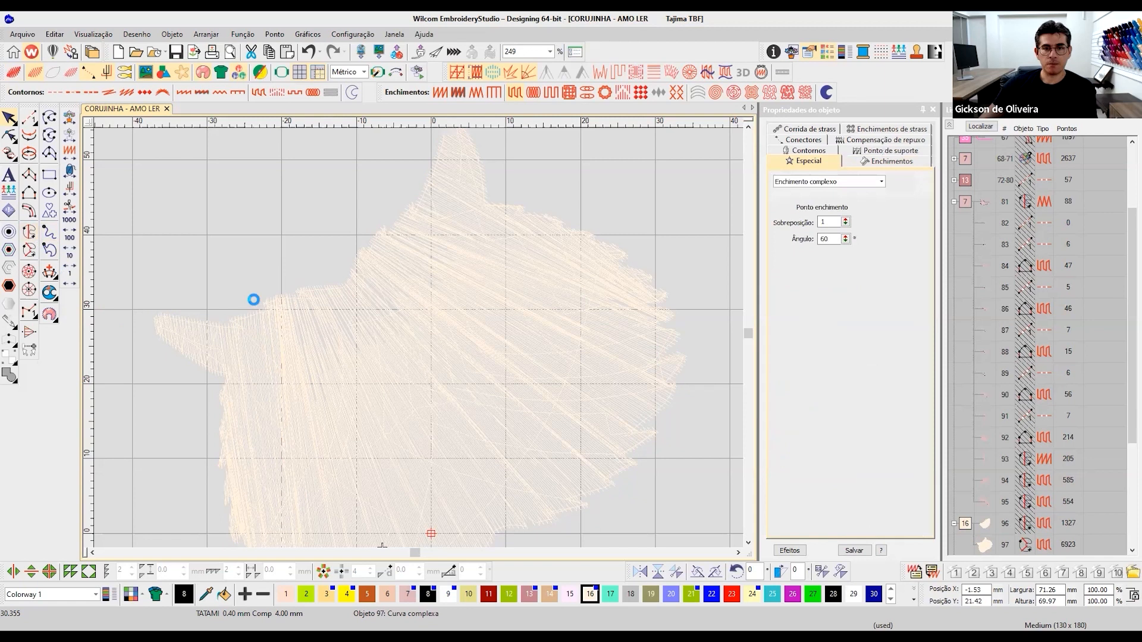
pyautogui.press('Return')
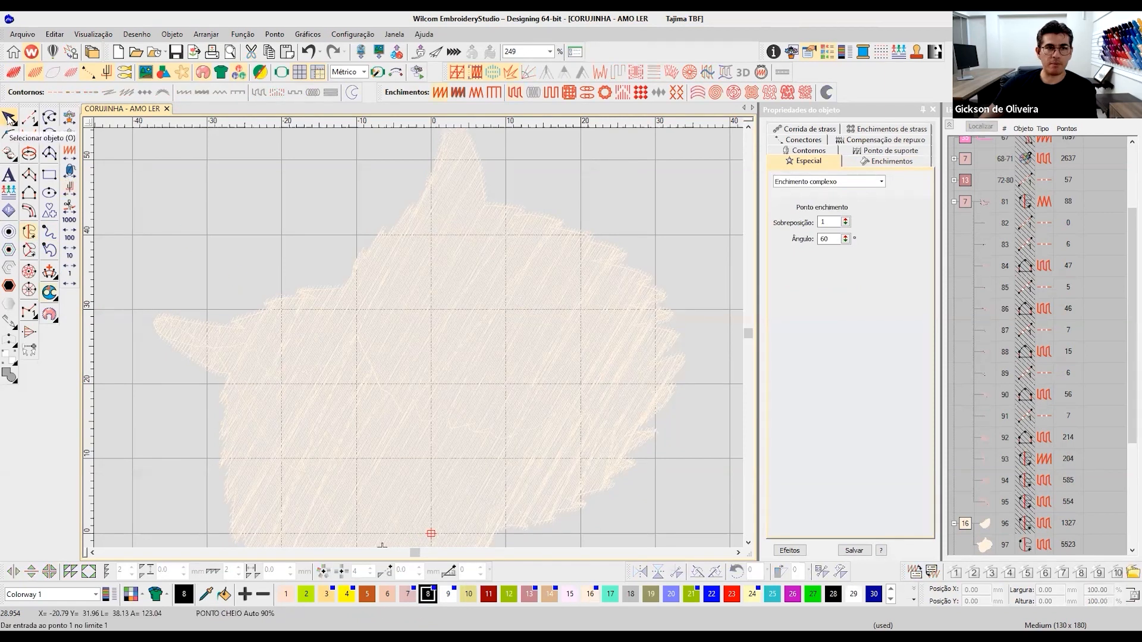
pyautogui.press('Escape')
# Reshape the head fill's stitch angle line so its stitches run at 137°.
pyautogui.click(10, 135)
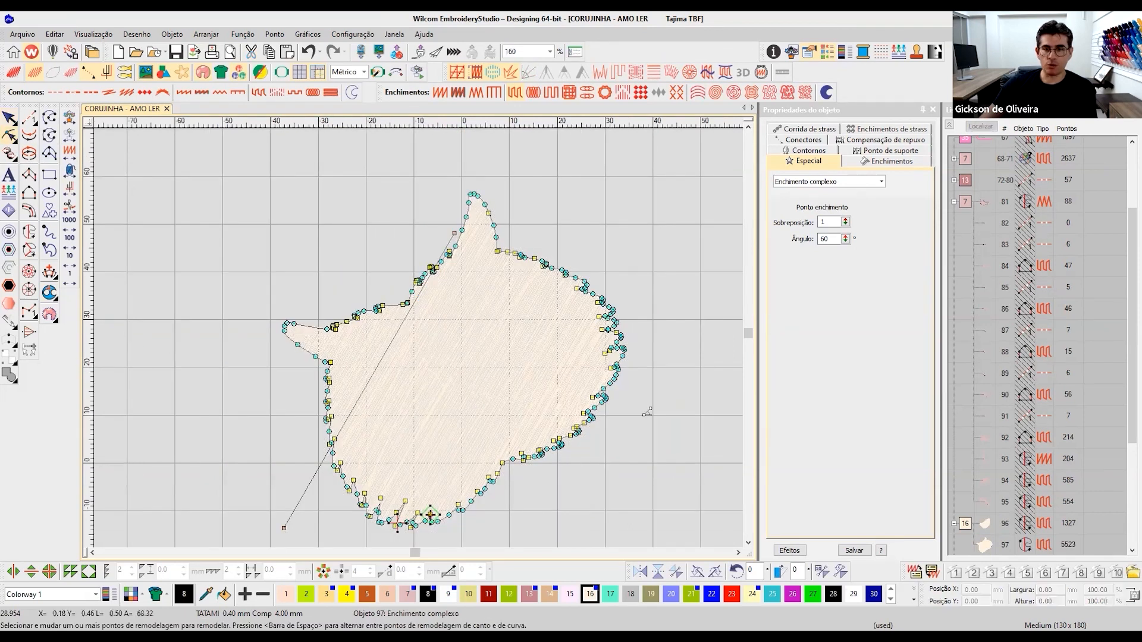
pyautogui.moveTo(283, 527); pyautogui.dragTo(645, 412)
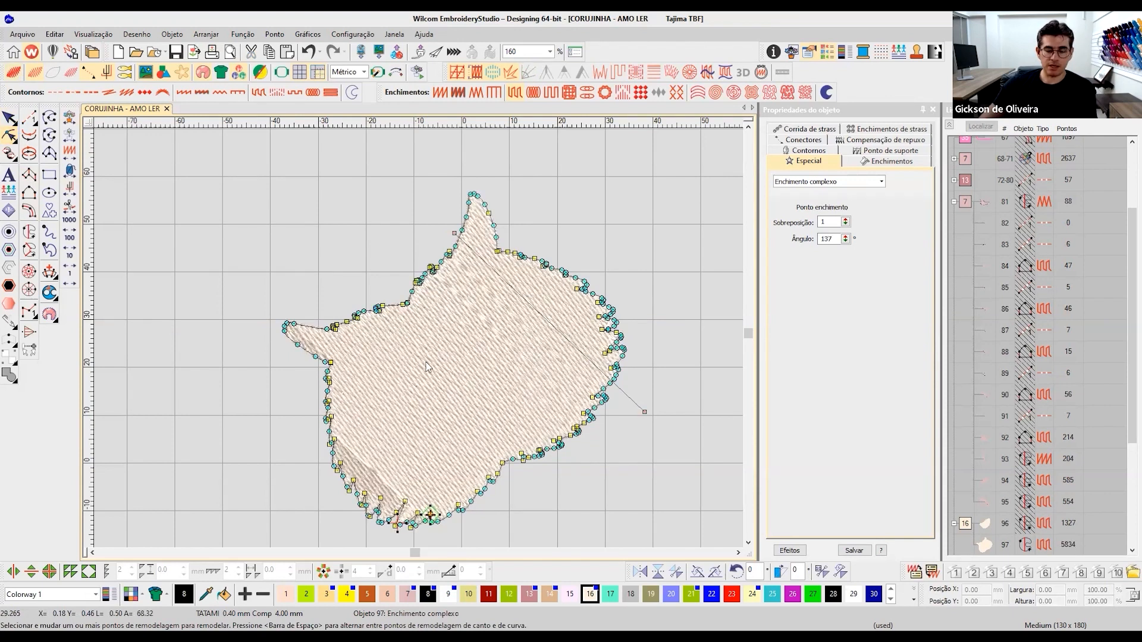
pyautogui.scroll(2, 477, 373)
pyautogui.click(8, 119)
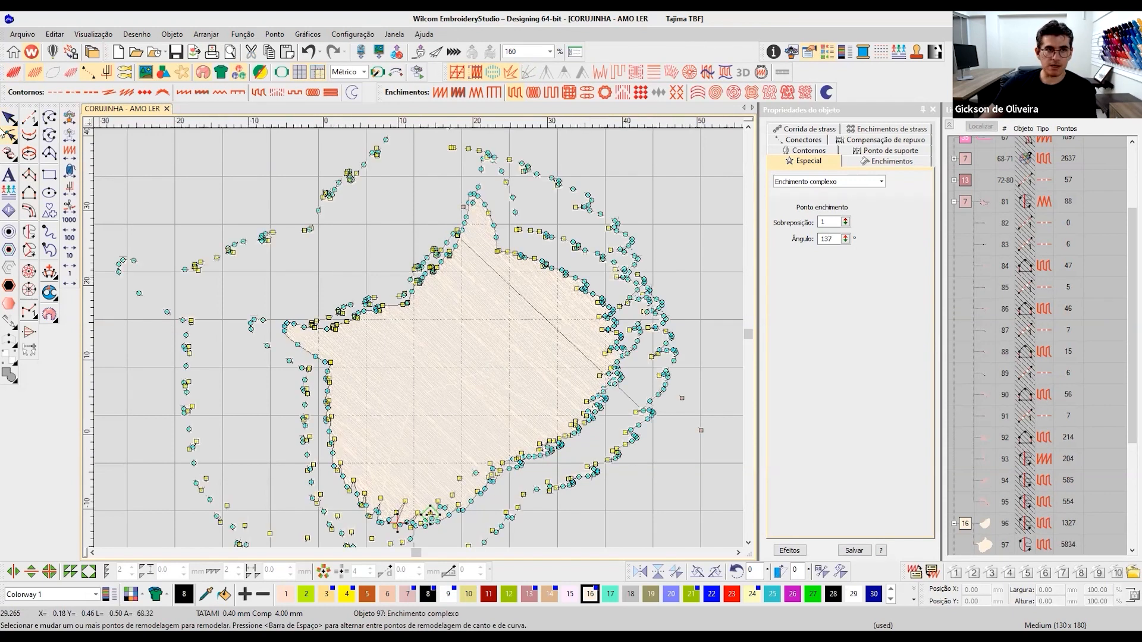
pyautogui.press('Escape')
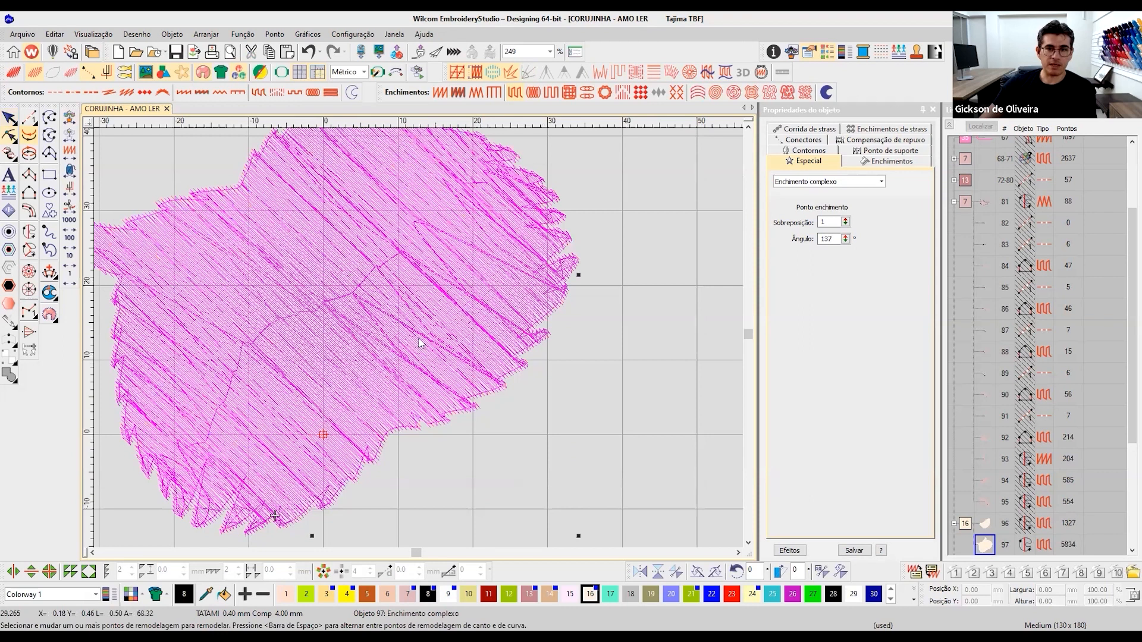
# Examine the head fill's stitch lines, underlay and travel runs across the middle and along the jagged right edge.
pyautogui.scroll(-1, 420, 343)
pyautogui.scroll(2, 418, 377)
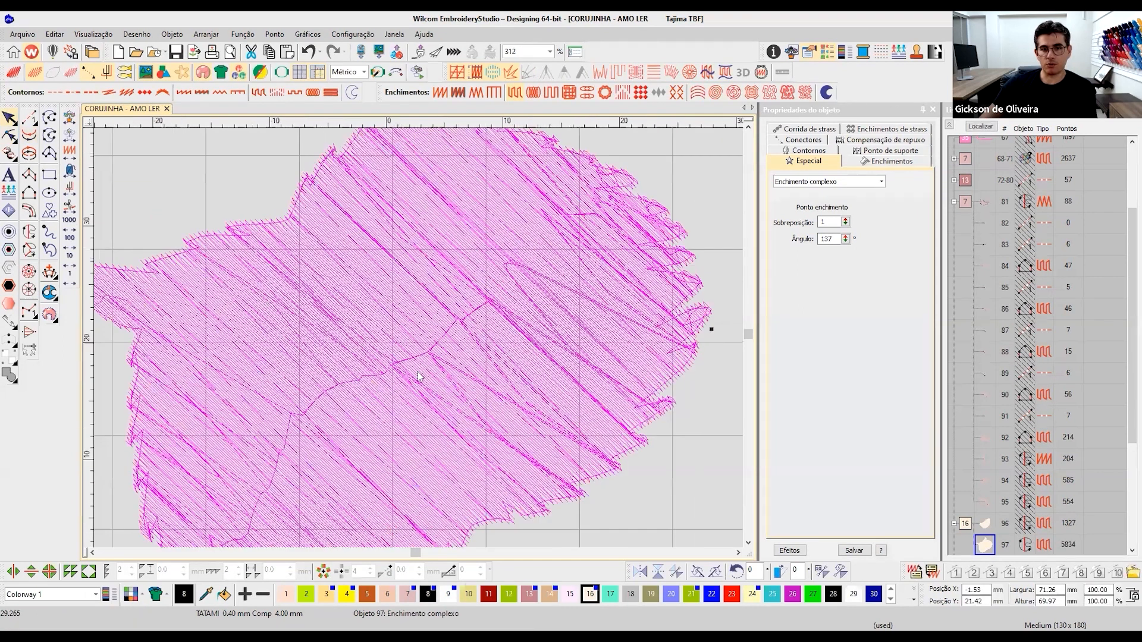
pyautogui.scroll(1, 420, 363)
pyautogui.scroll(1, 484, 314)
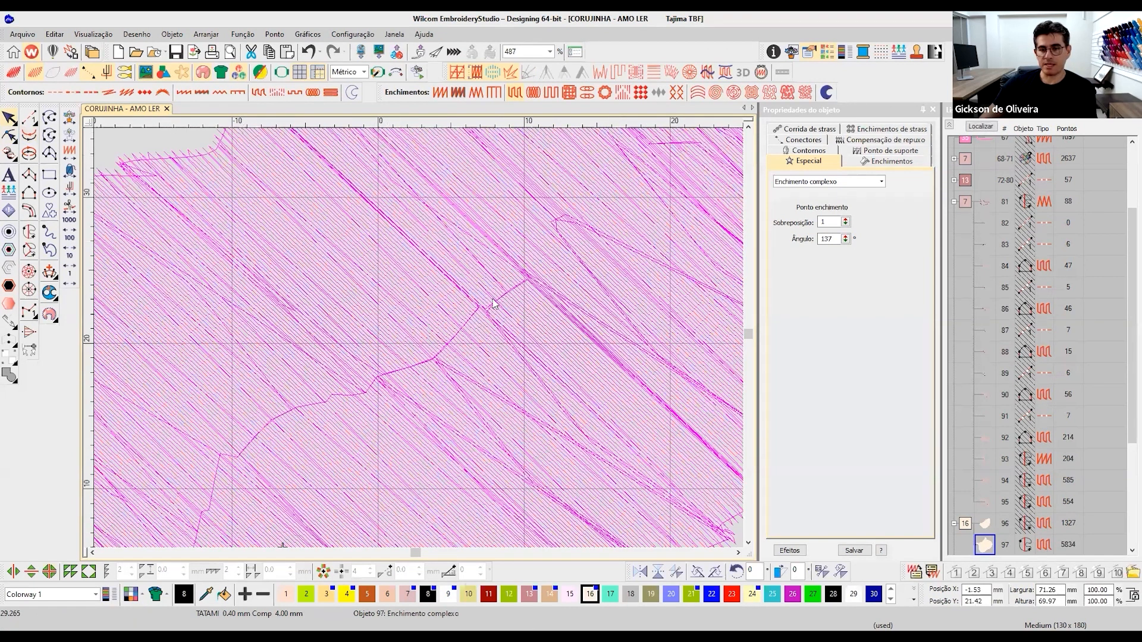
pyautogui.scroll(-1, 389, 219)
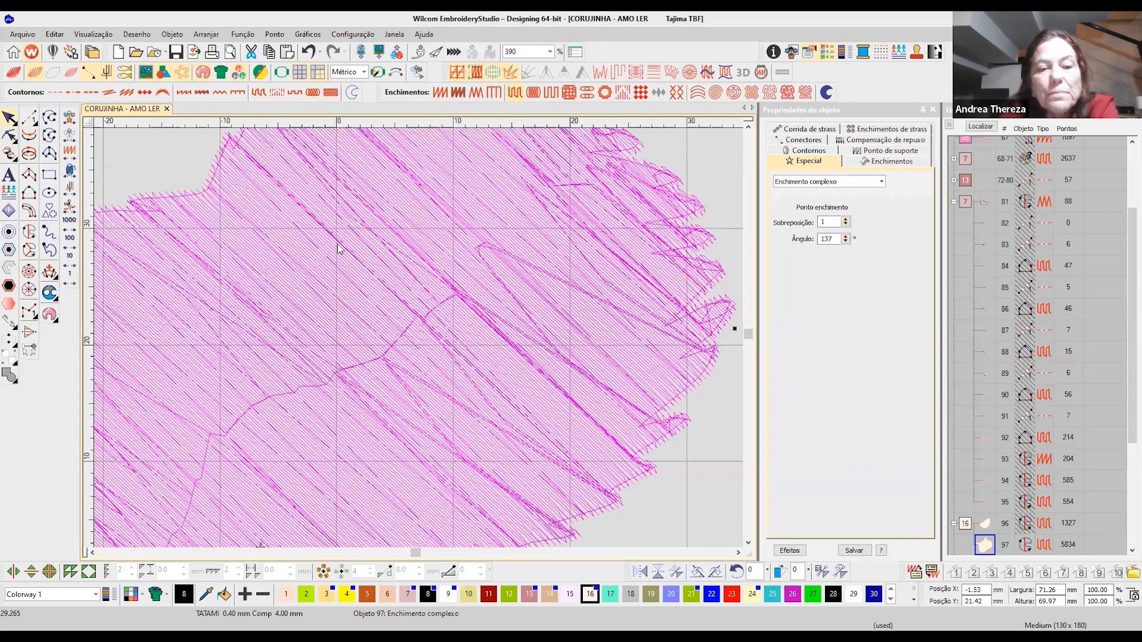
pyautogui.scroll(-1, 384, 334)
pyautogui.scroll(1, 414, 362)
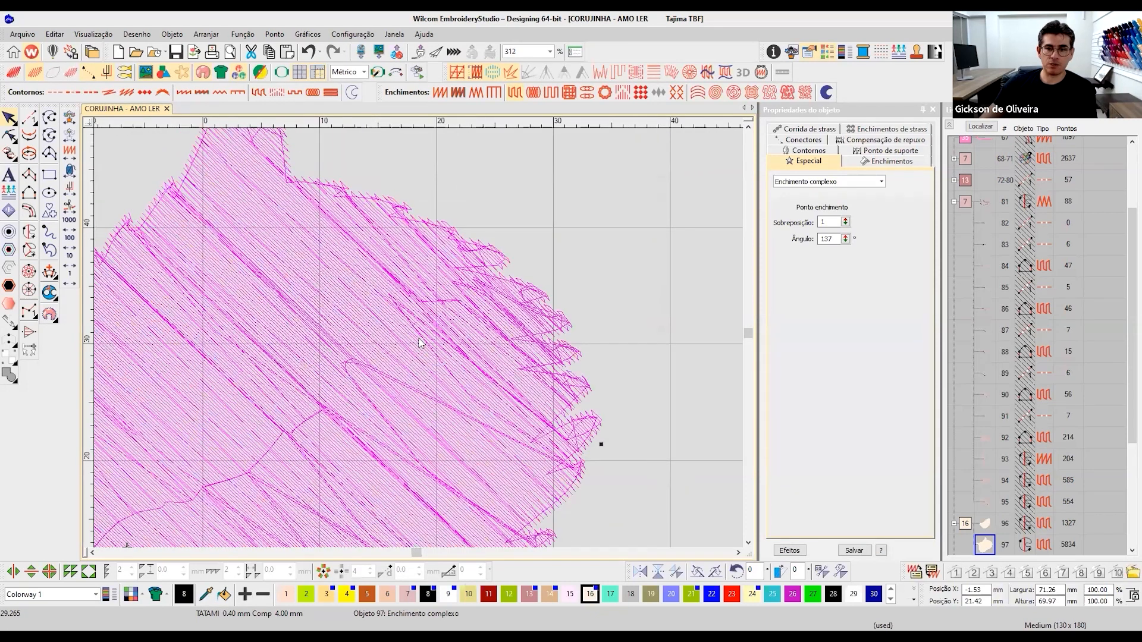
pyautogui.scroll(2, 419, 343)
pyautogui.scroll(-1, 491, 368)
pyautogui.scroll(-1, 463, 395)
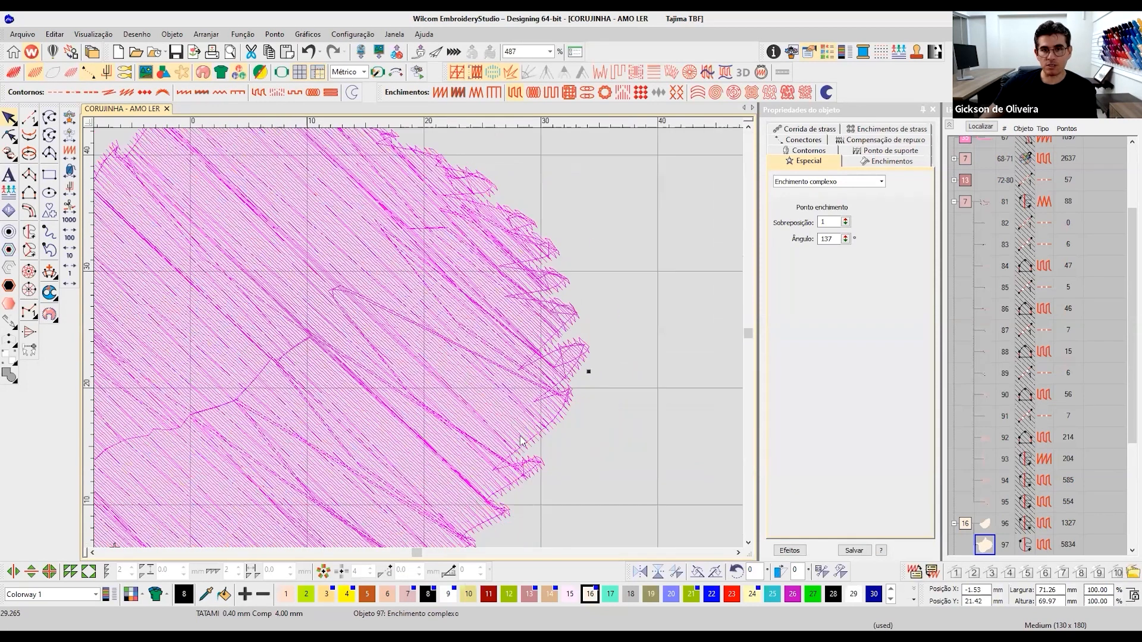
pyautogui.scroll(-1, 381, 333)
pyautogui.scroll(-2, 419, 343)
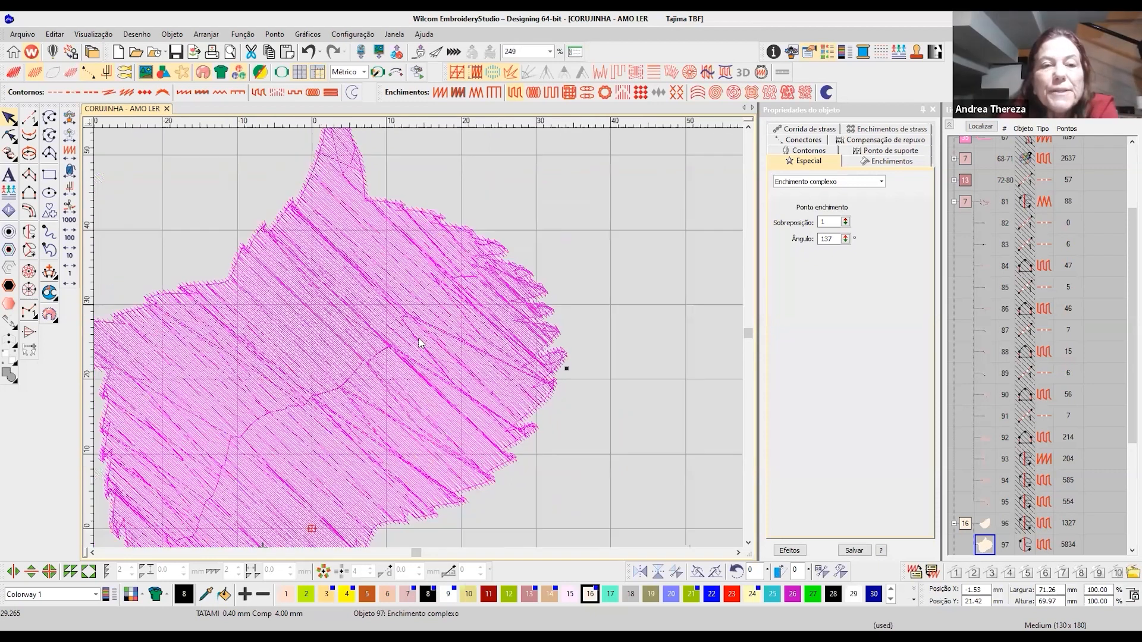
pyautogui.scroll(3, 424, 337)
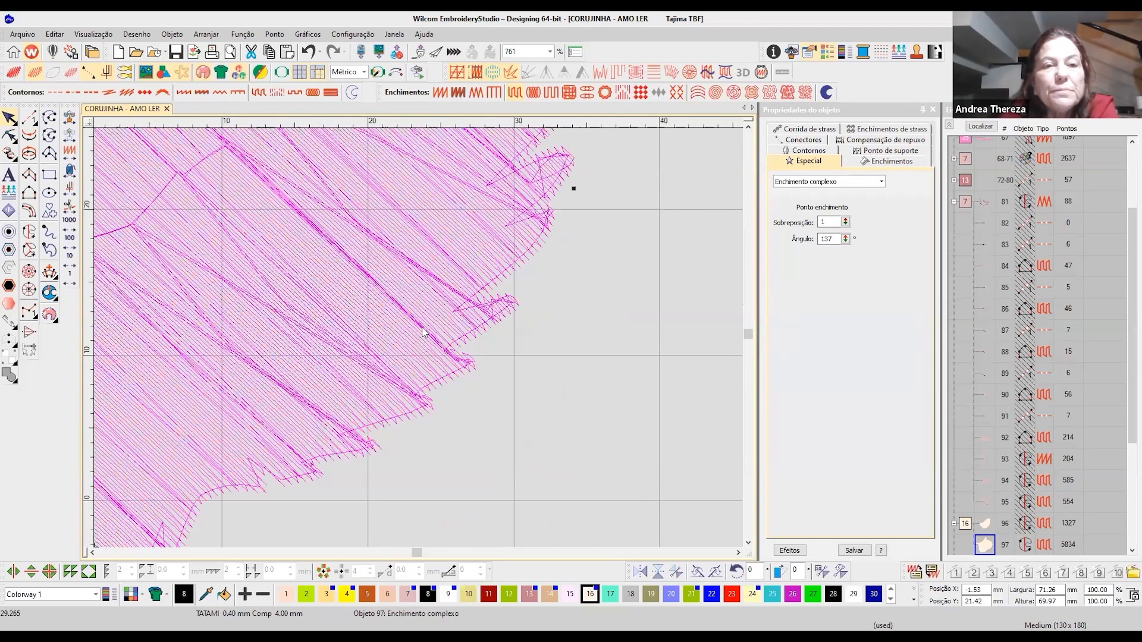
pyautogui.scroll(-1, 424, 344)
pyautogui.scroll(-3, 803, 494)
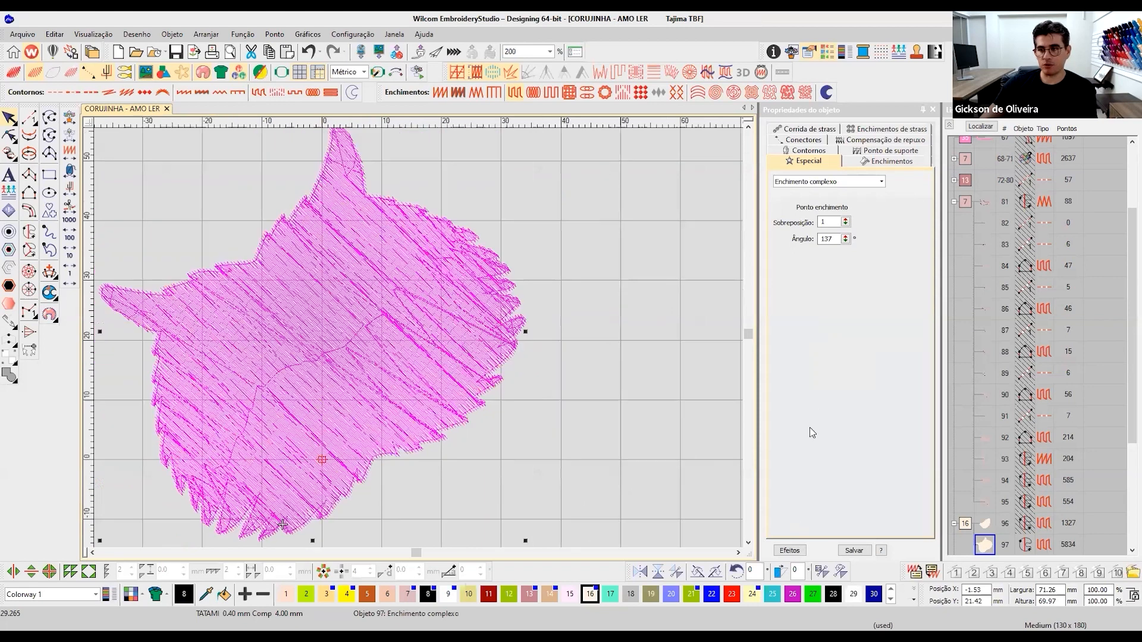
# Set the head fill's Tatami stitch spacing to 0.50 mm.
pyautogui.click(797, 552)
pyautogui.click(792, 552)
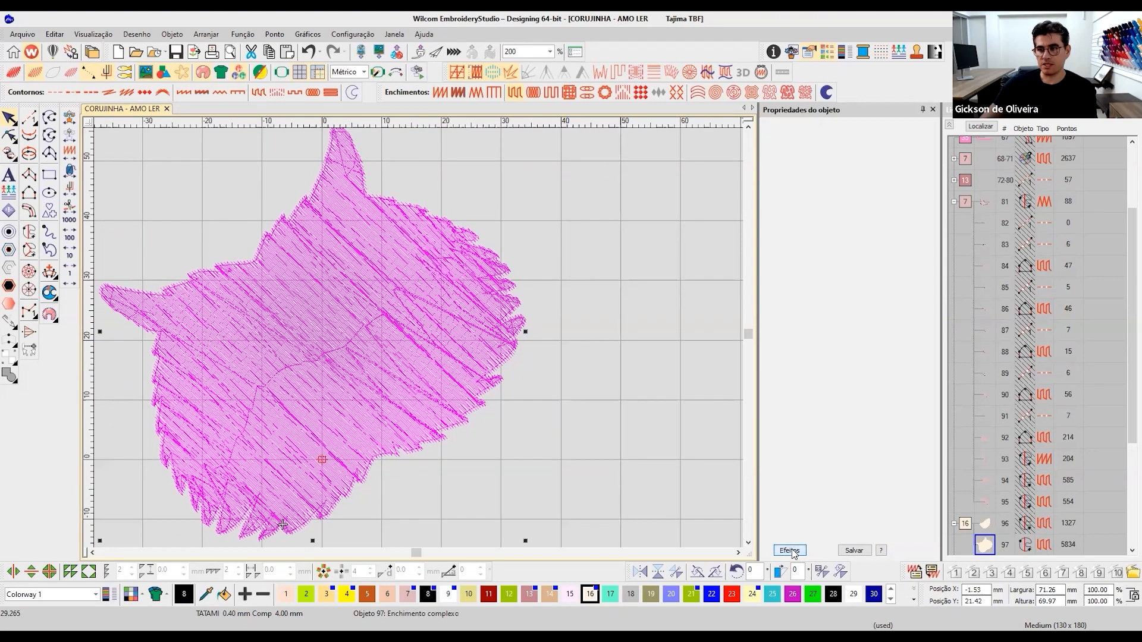
pyautogui.click(870, 161)
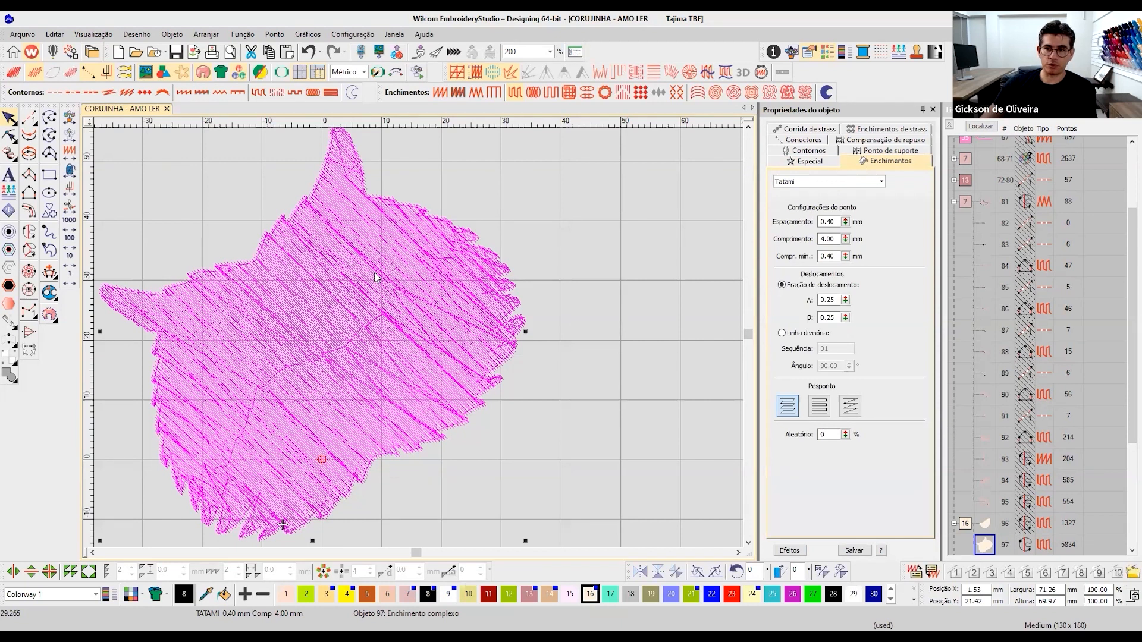
pyautogui.moveTo(823, 221); pyautogui.dragTo(849, 230)
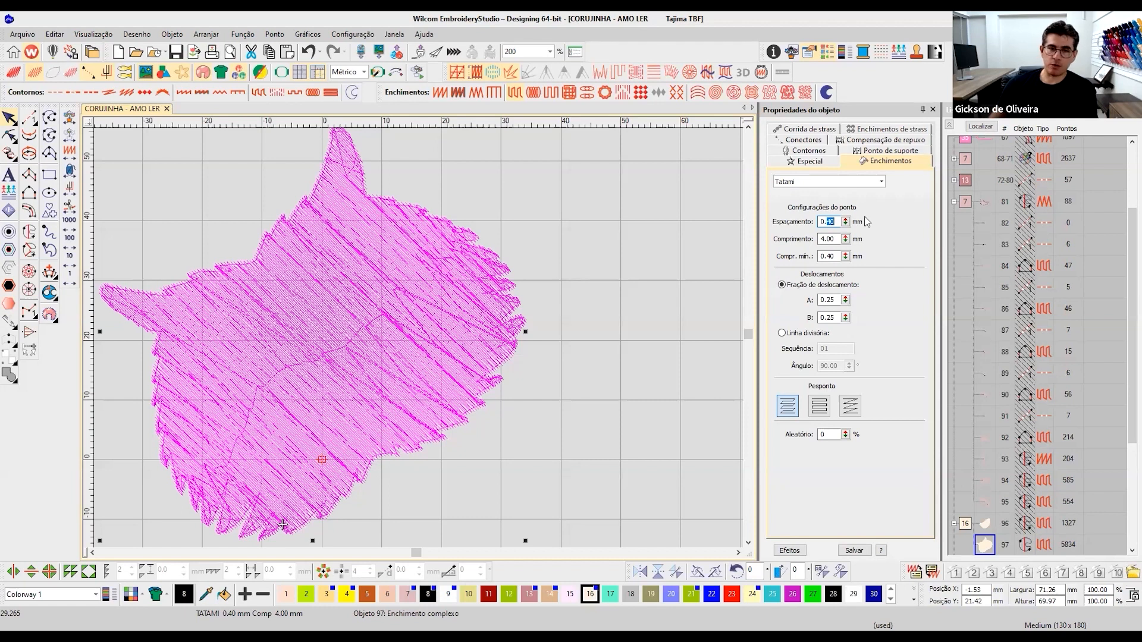
pyautogui.write('50')
pyautogui.press('Return')
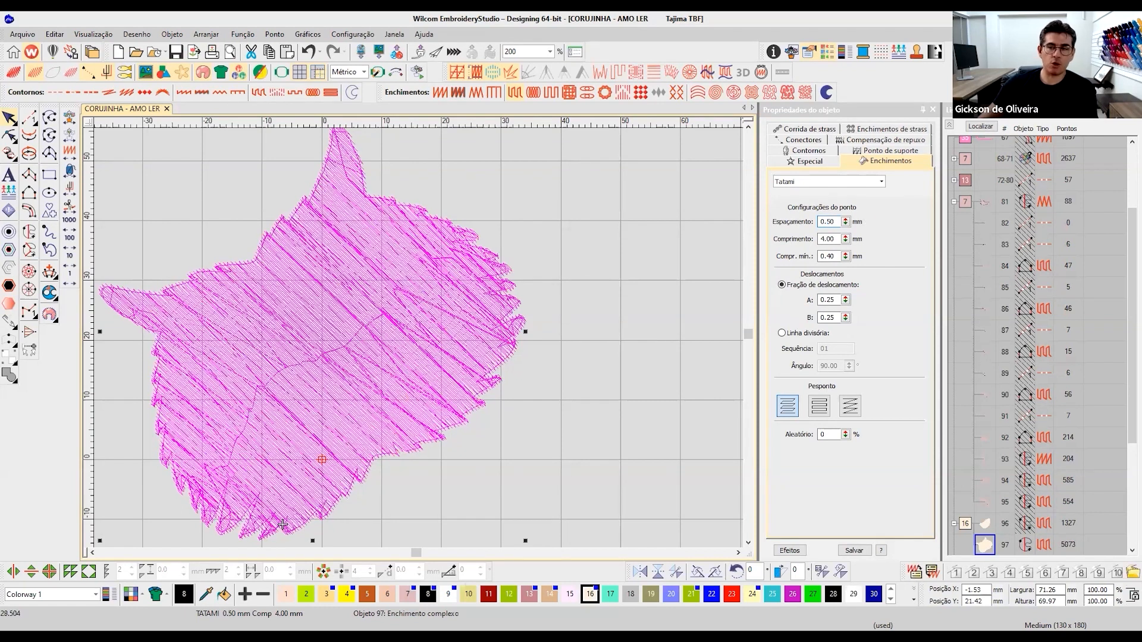
# Set the head fill's first underlay type to Tatami duplo and turn off its second underlay.
pyautogui.click(528, 308)
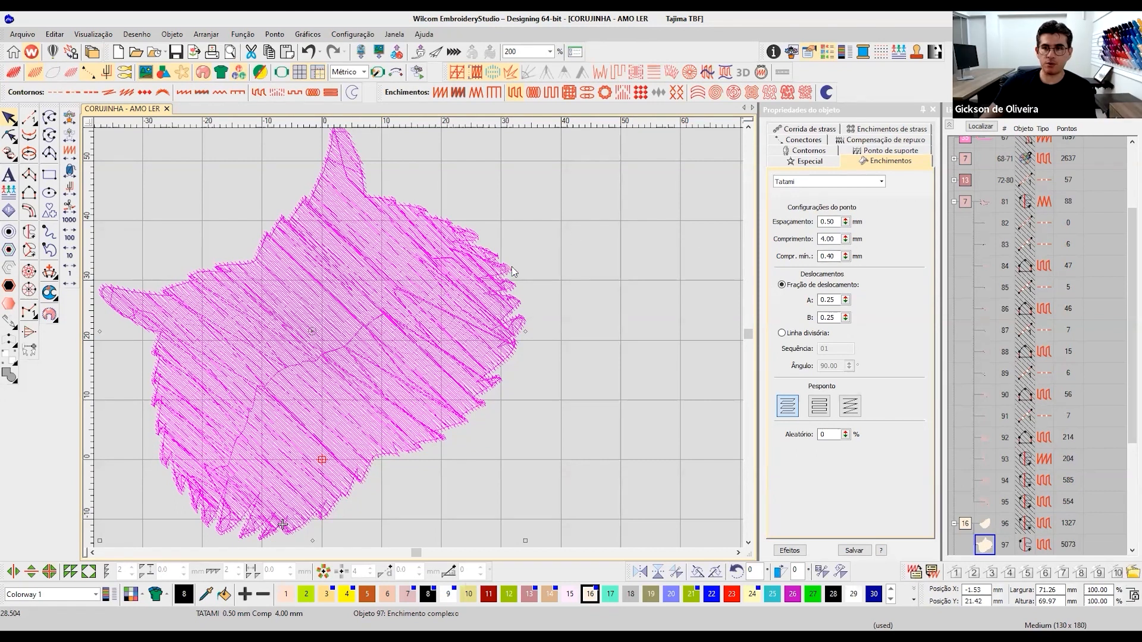
pyautogui.click(878, 151)
pyautogui.click(821, 212)
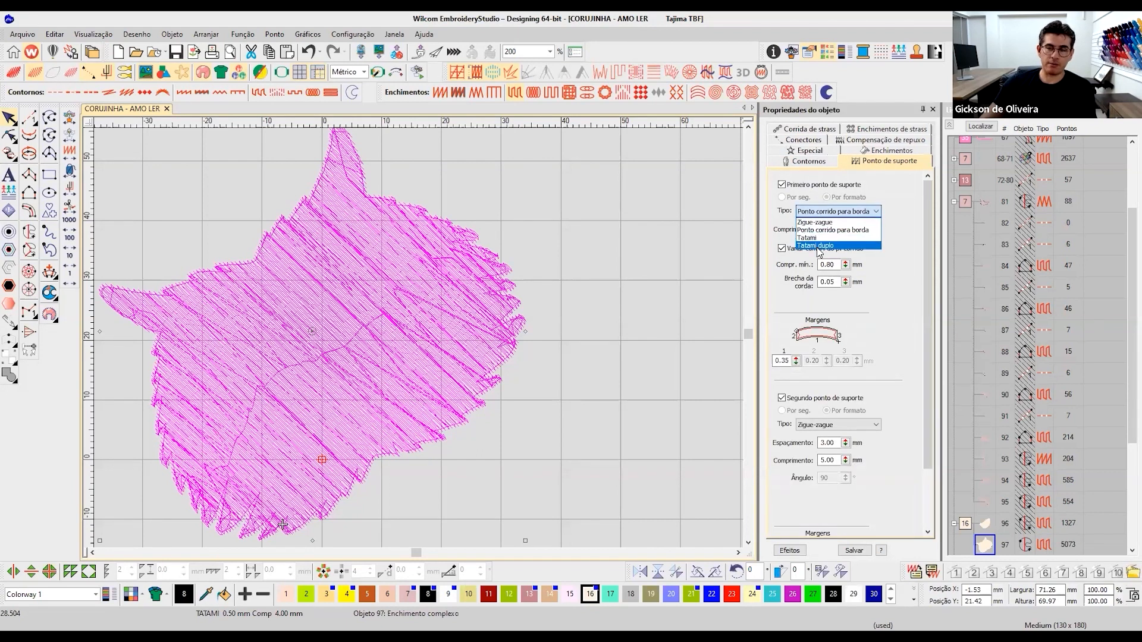
pyautogui.click(818, 246)
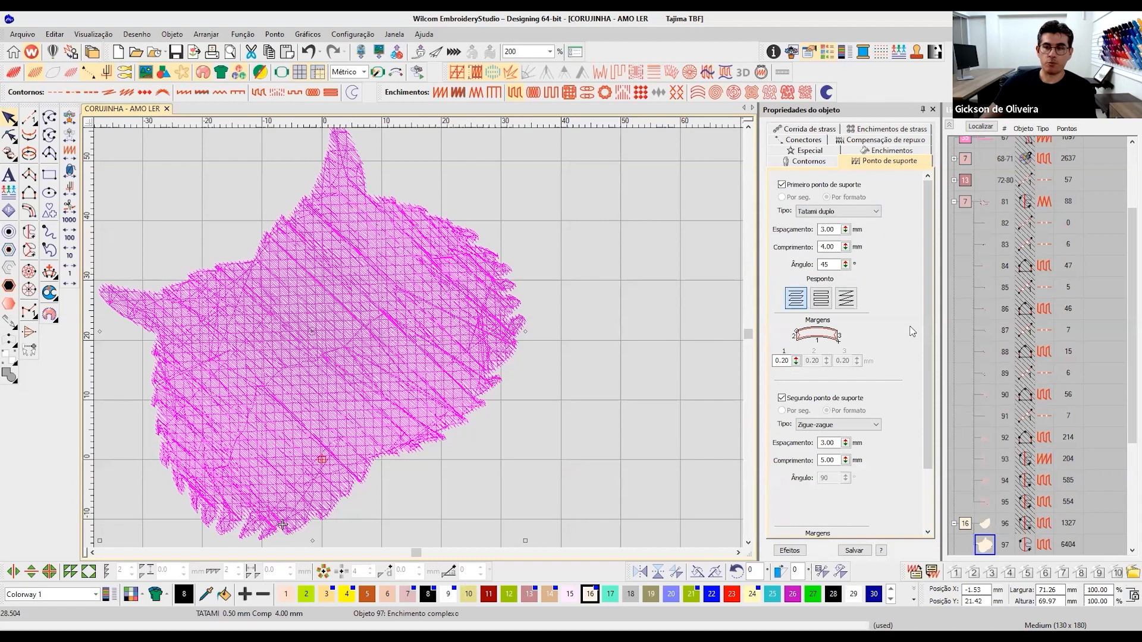
pyautogui.click(798, 403)
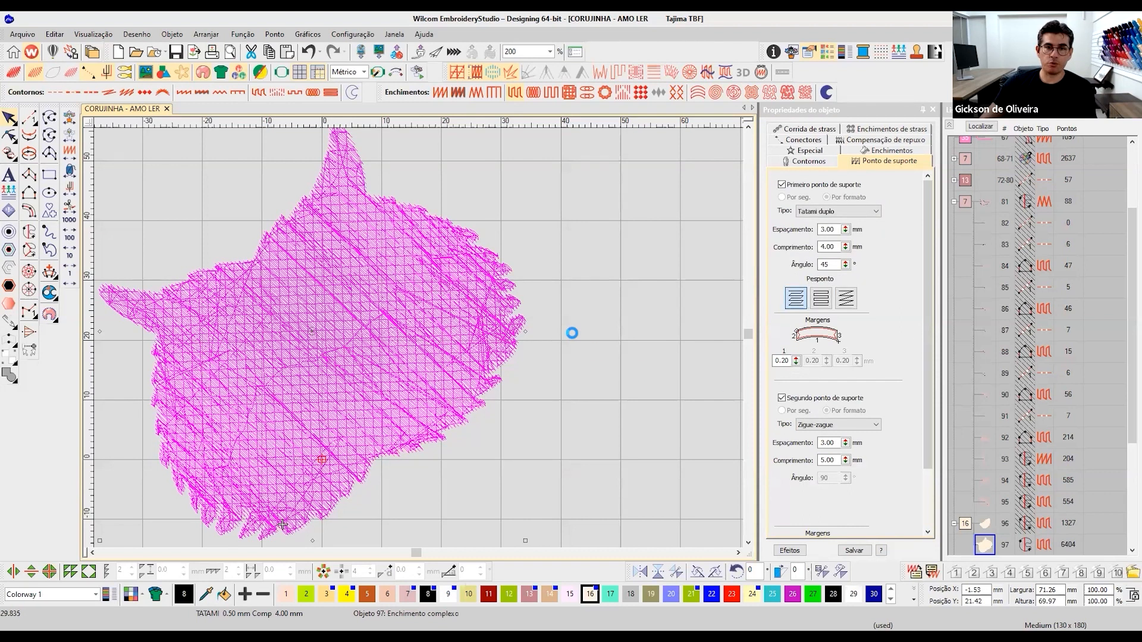
pyautogui.click(460, 297)
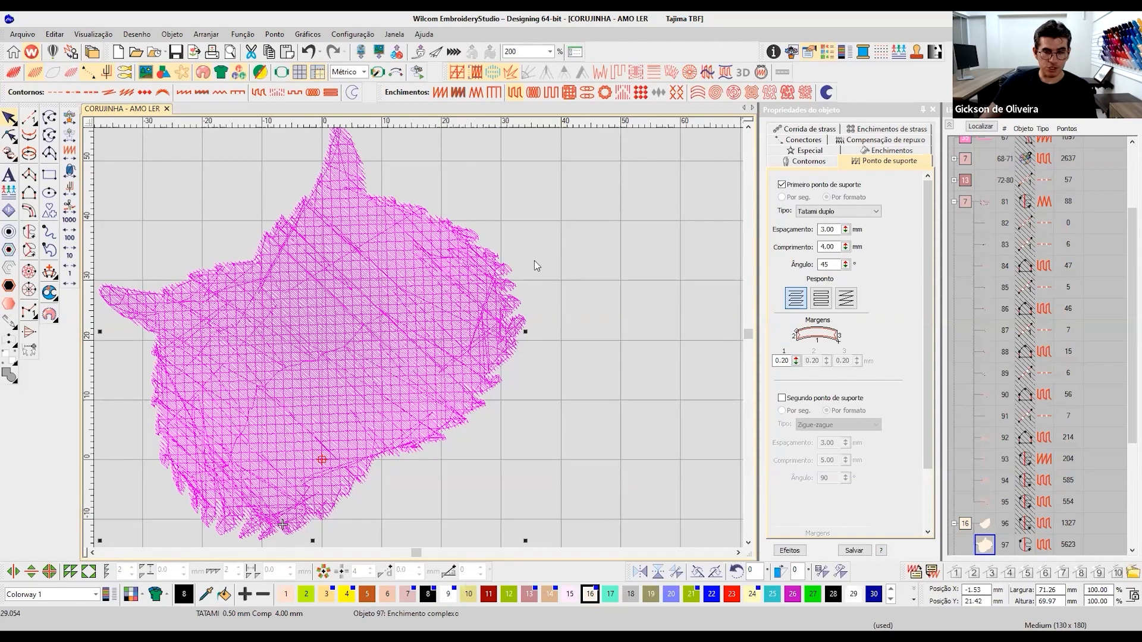
# Display the complete design again and inspect the owl's face and eyes over the reworked head fill.
pyautogui.click(541, 235)
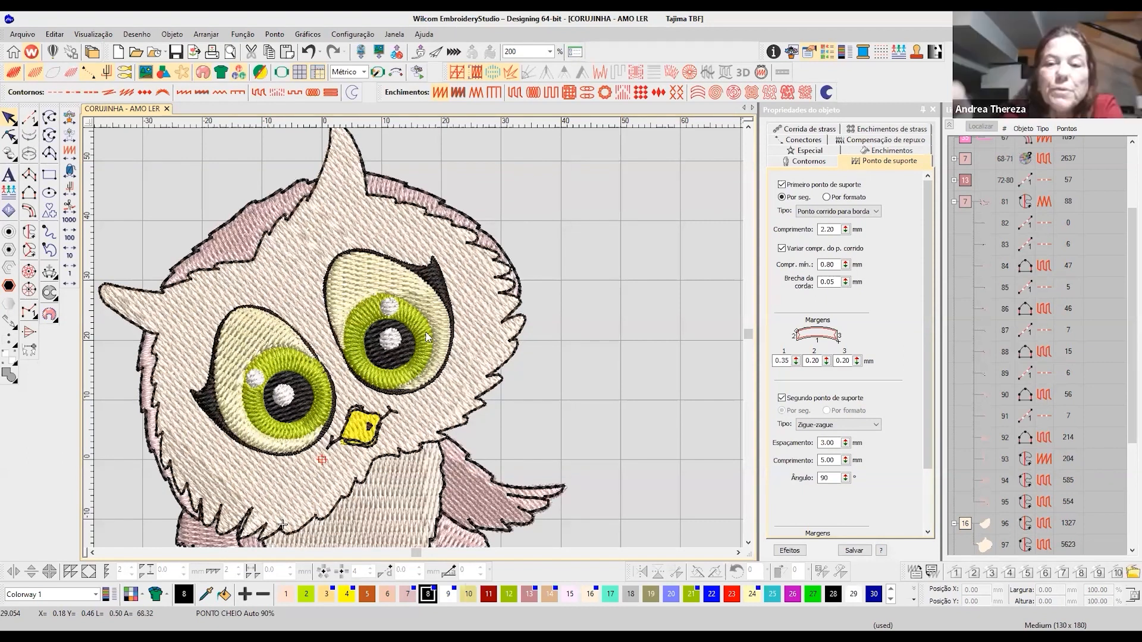
pyautogui.scroll(1, 419, 342)
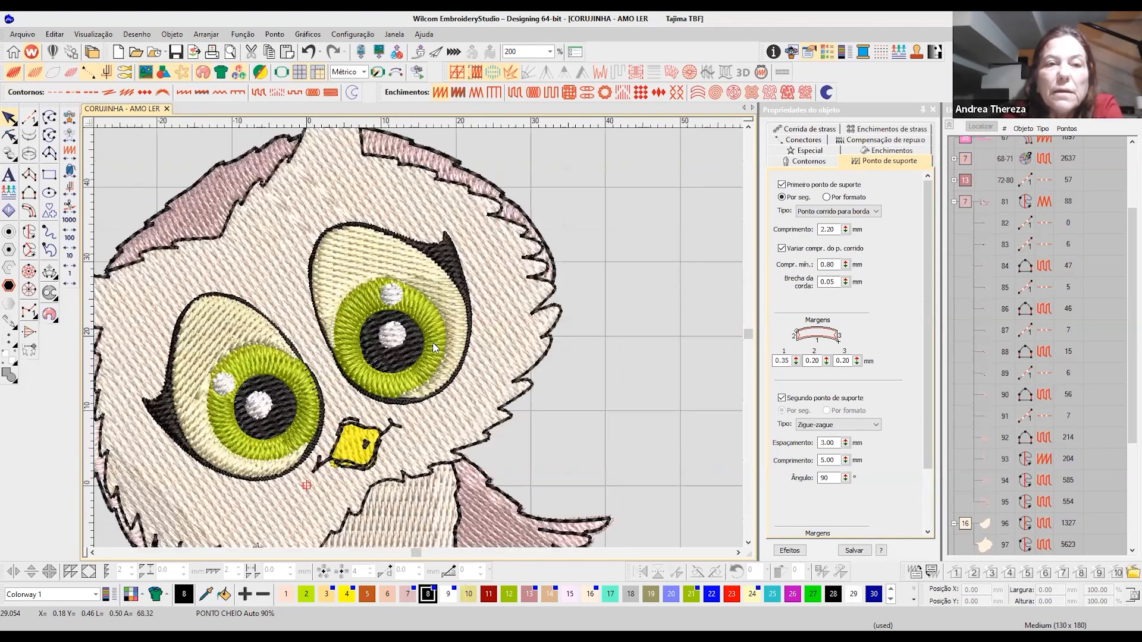
pyautogui.press('0')
pyautogui.moveTo(340, 230); pyautogui.dragTo(492, 338)
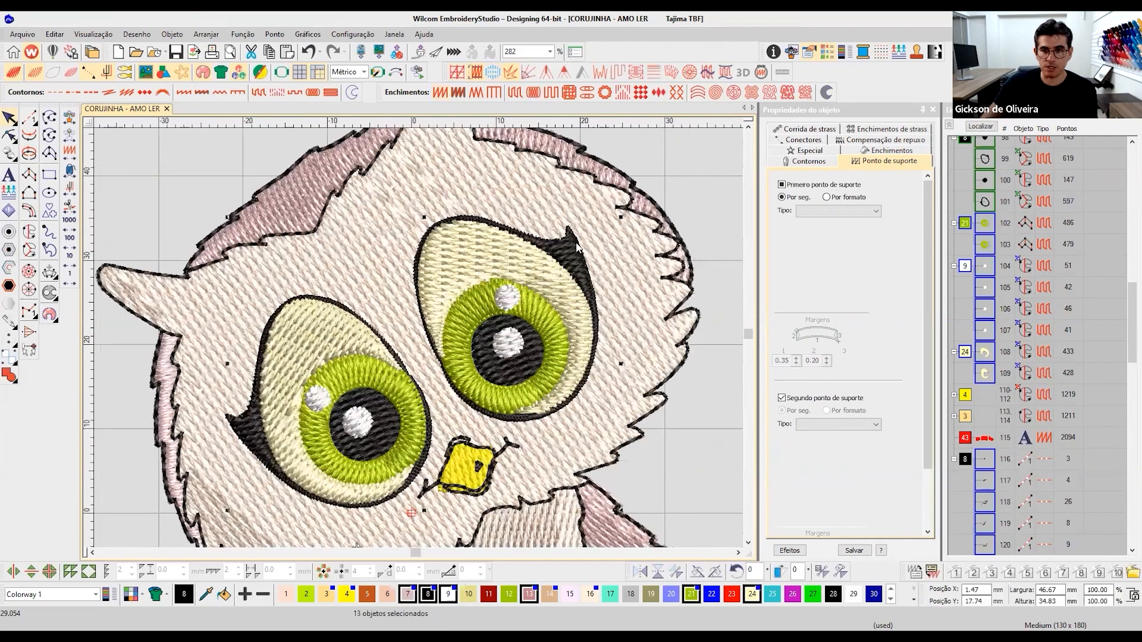
pyautogui.click(719, 391)
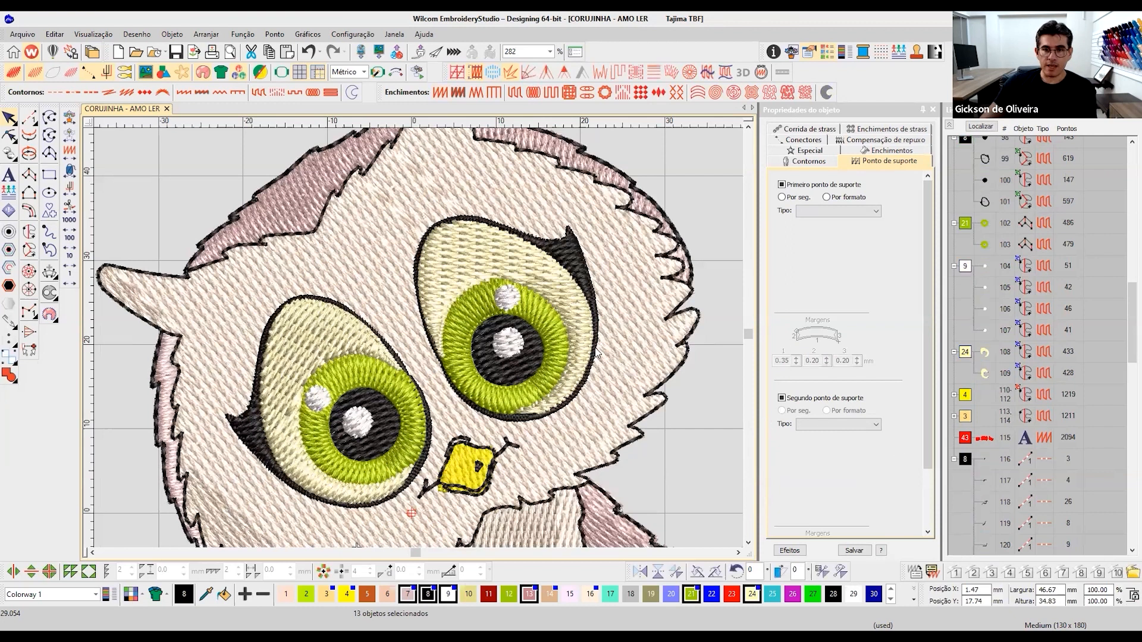
# Select the grouped black eye outlines and pupils and display only these objects.
pyautogui.click(578, 259)
pyautogui.click(967, 459)
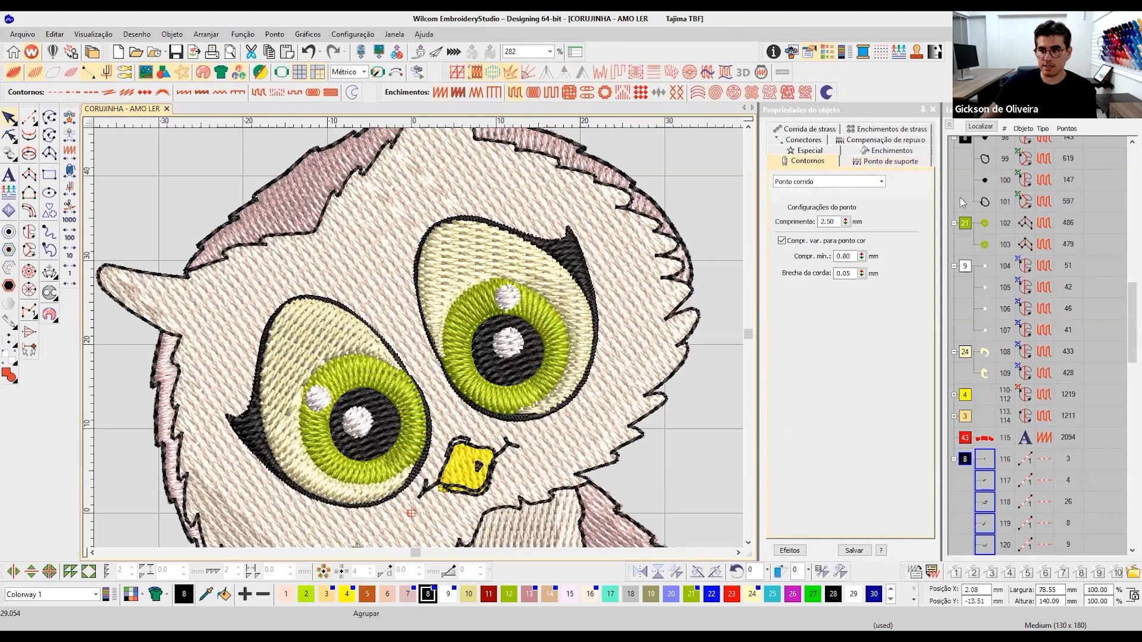
pyautogui.click(966, 140)
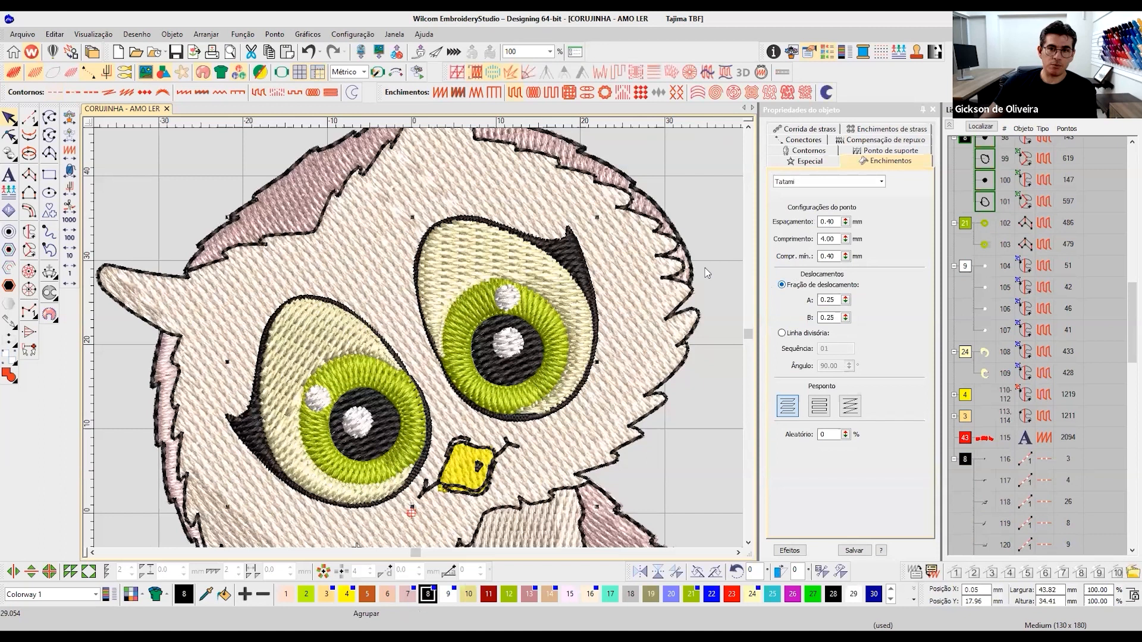
pyautogui.hotkey('shift', 's')
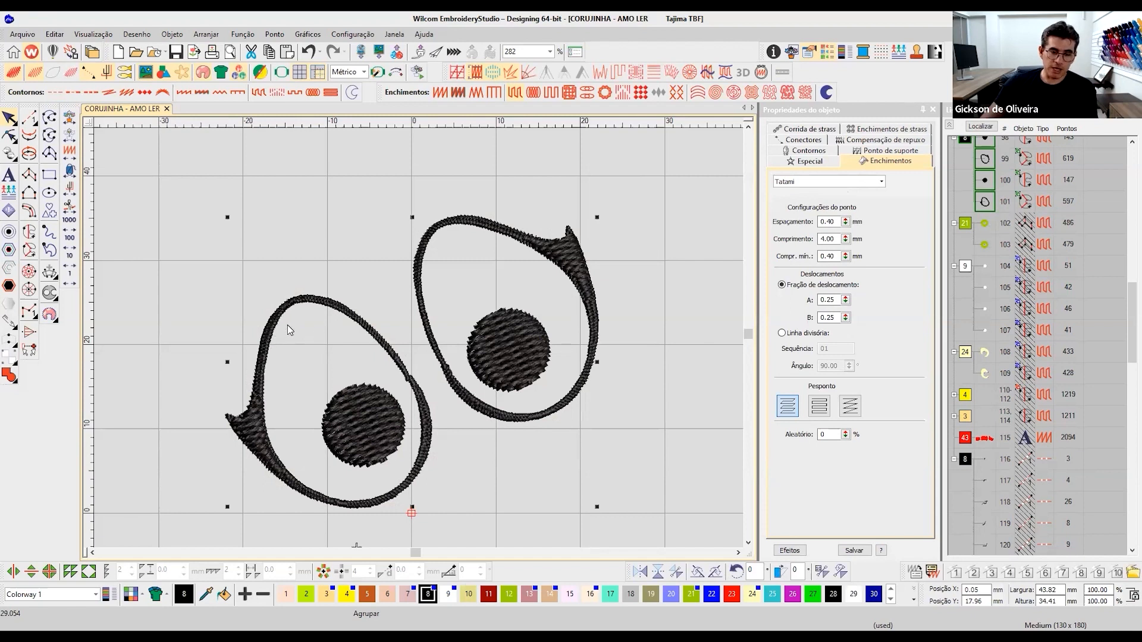
# Measure the thickness of the black outline along the upper curve of the owl's left-hand eye.
pyautogui.scroll(3, 308, 324)
pyautogui.press('m')
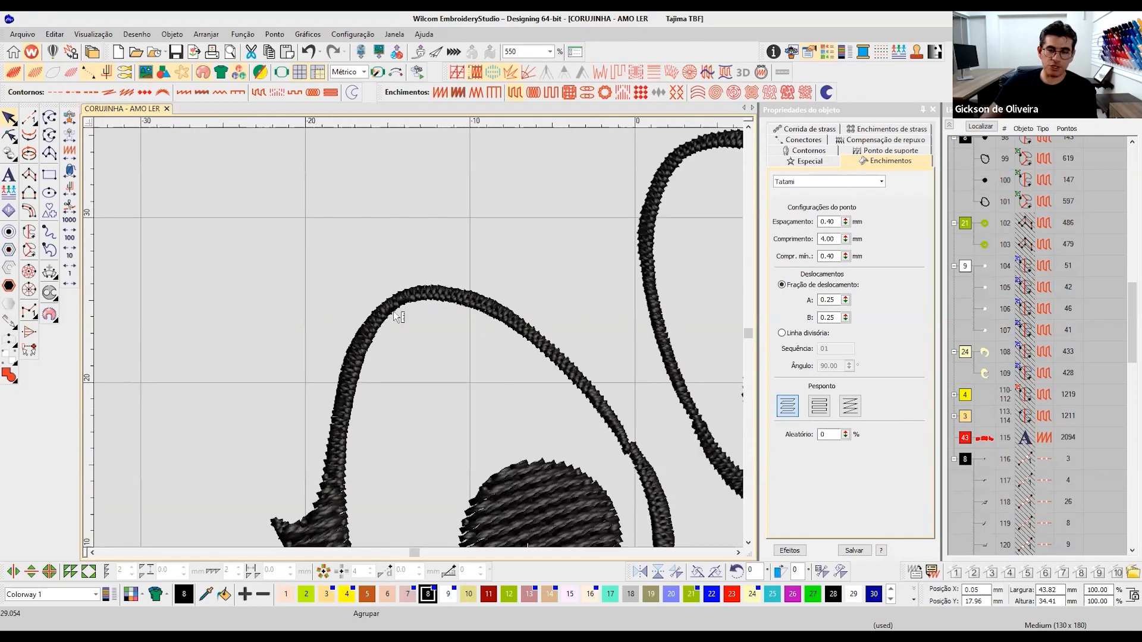
pyautogui.click(384, 304)
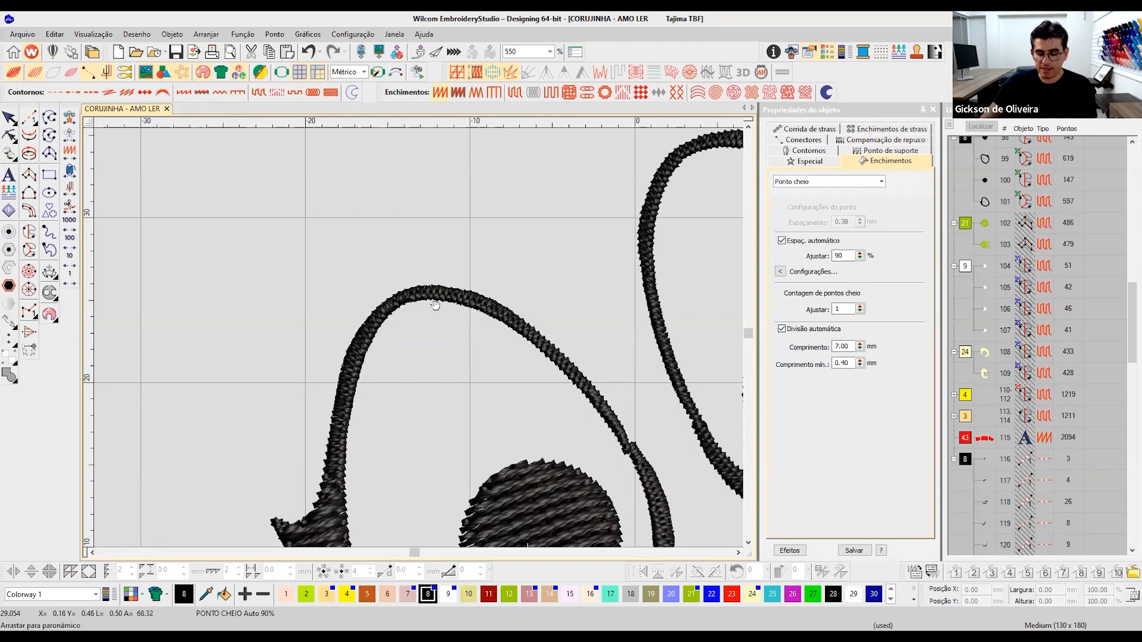
pyautogui.scroll(-1, 410, 280)
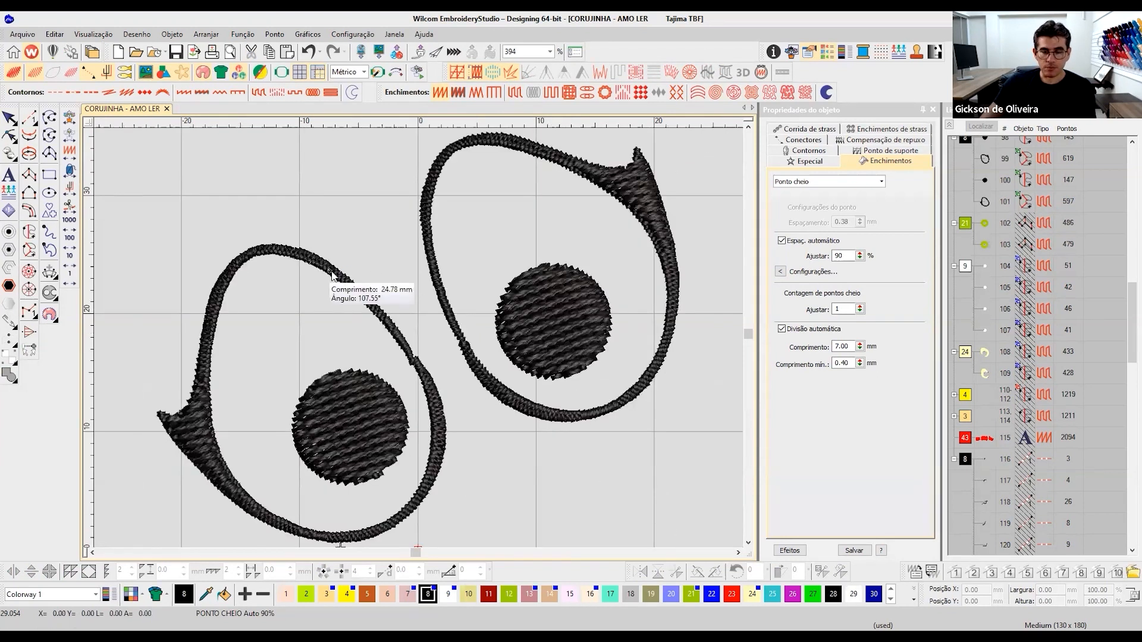
pyautogui.press('Escape')
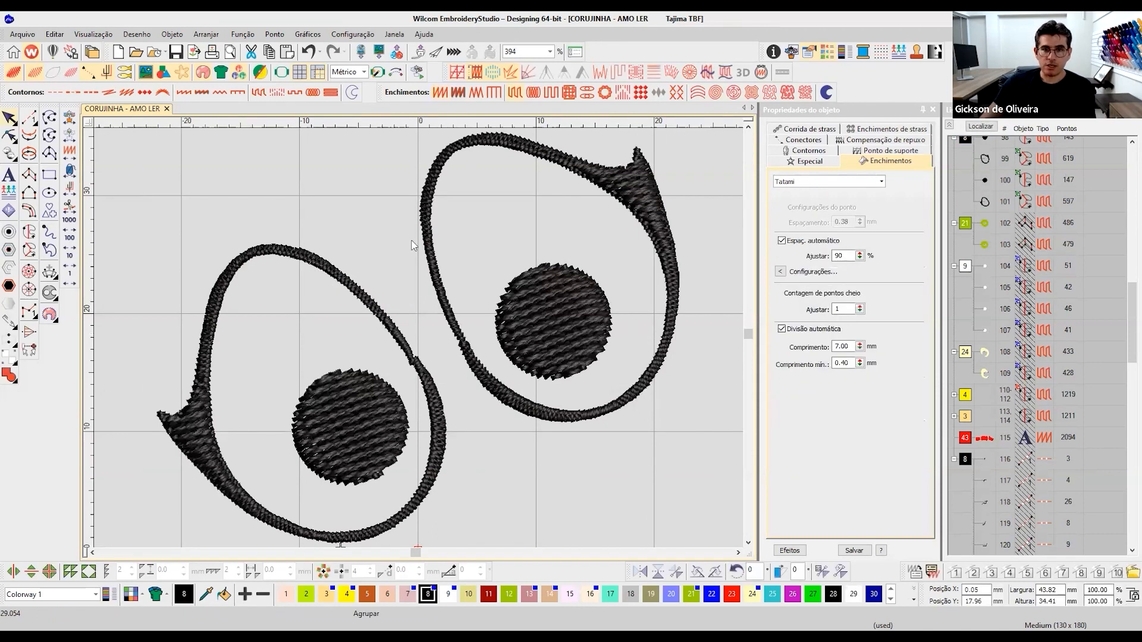
pyautogui.press('Escape')
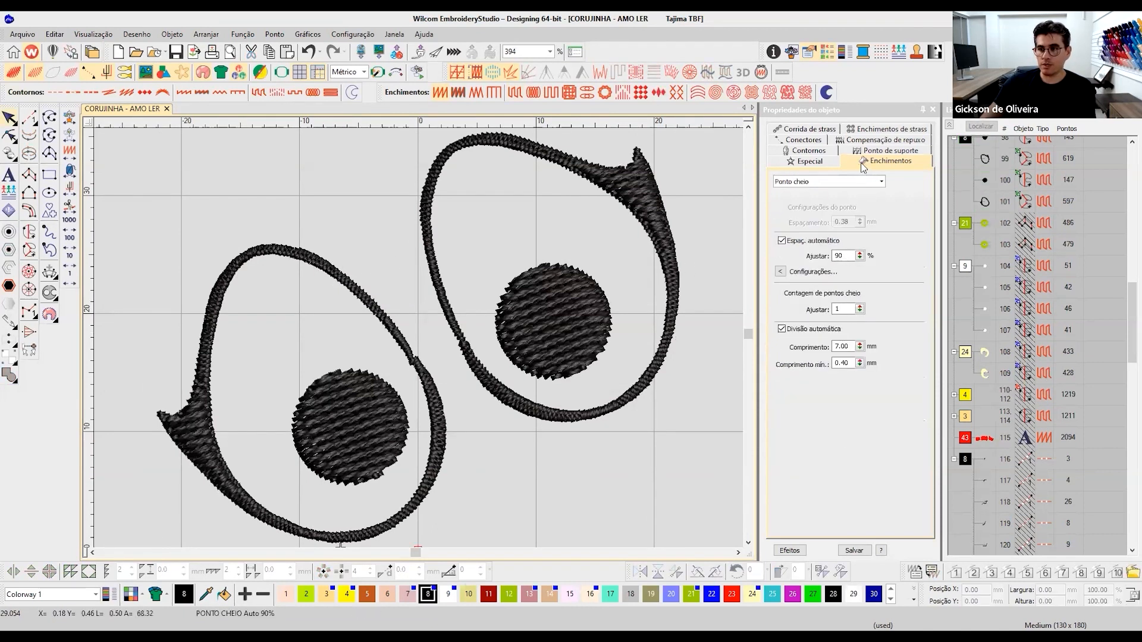
# Ungroup the black eye objects and select only the two eye outlines, leaving out the pupils.
pyautogui.click(621, 257)
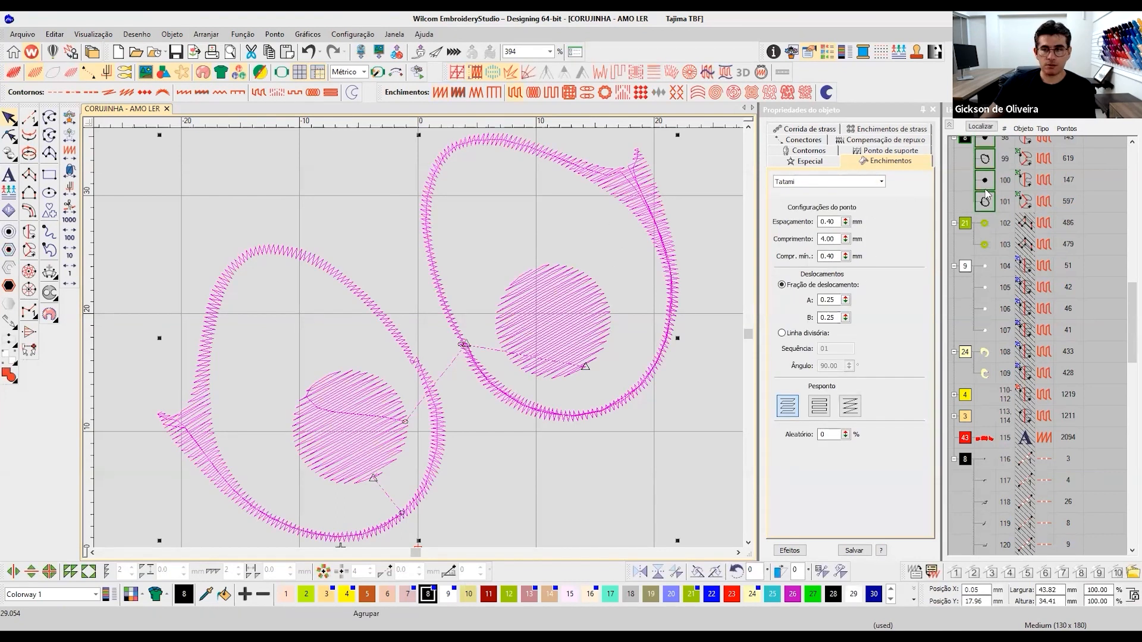
pyautogui.rightClick(994, 194)
pyautogui.click(1036, 298)
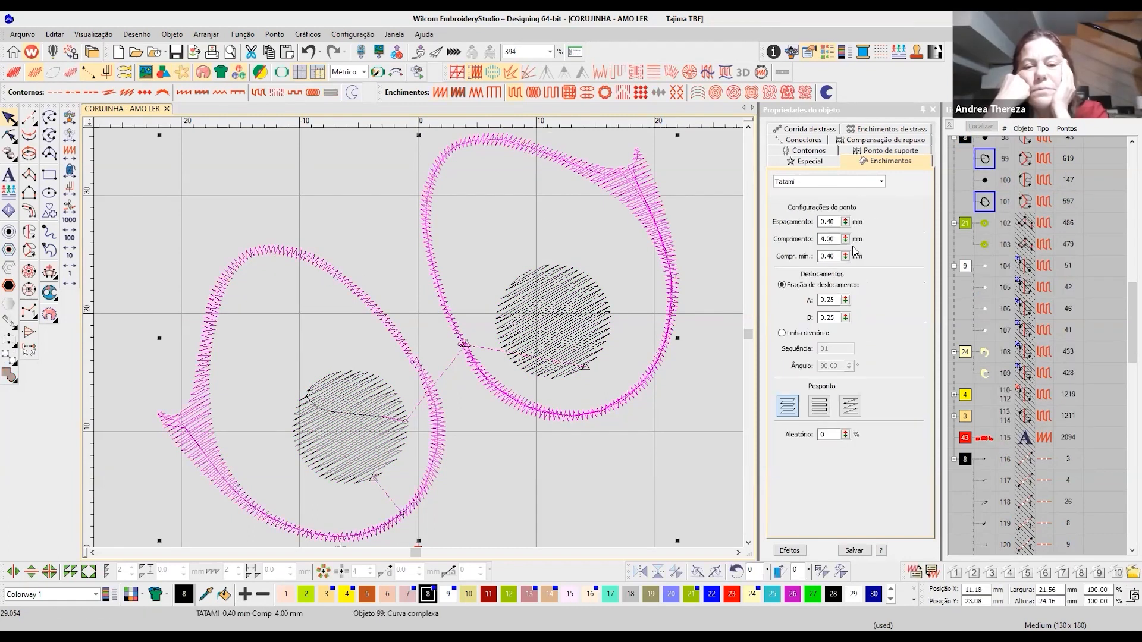
# Change both eye outlines to Ponto cheio with automatic spacing off and the spacing set to 0.65 mm.
pyautogui.click(819, 183)
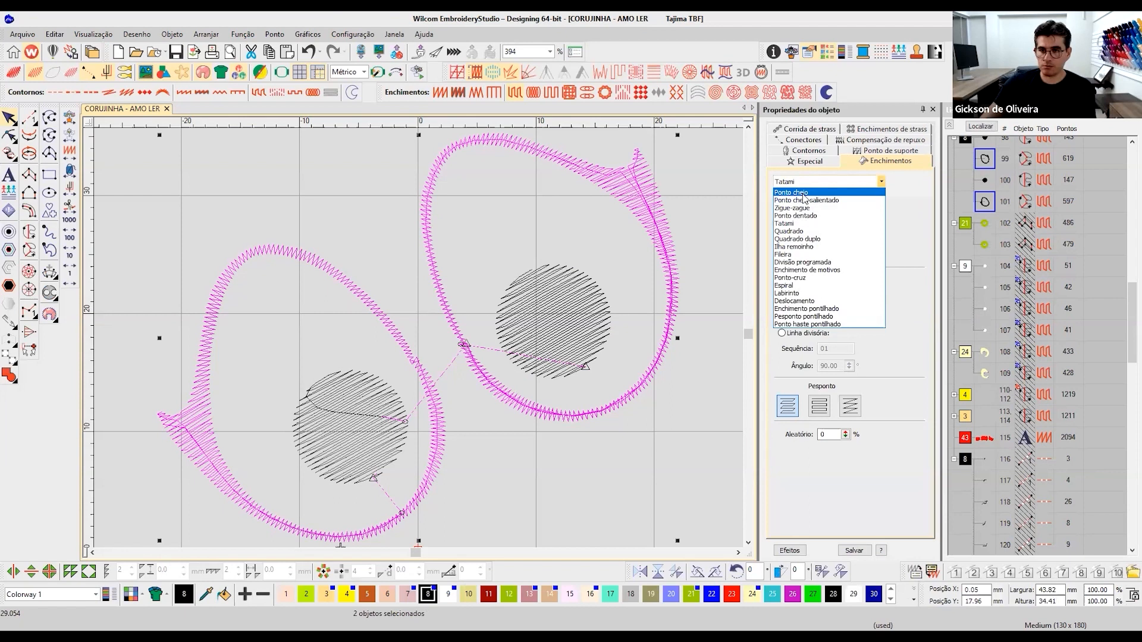
pyautogui.press('Return')
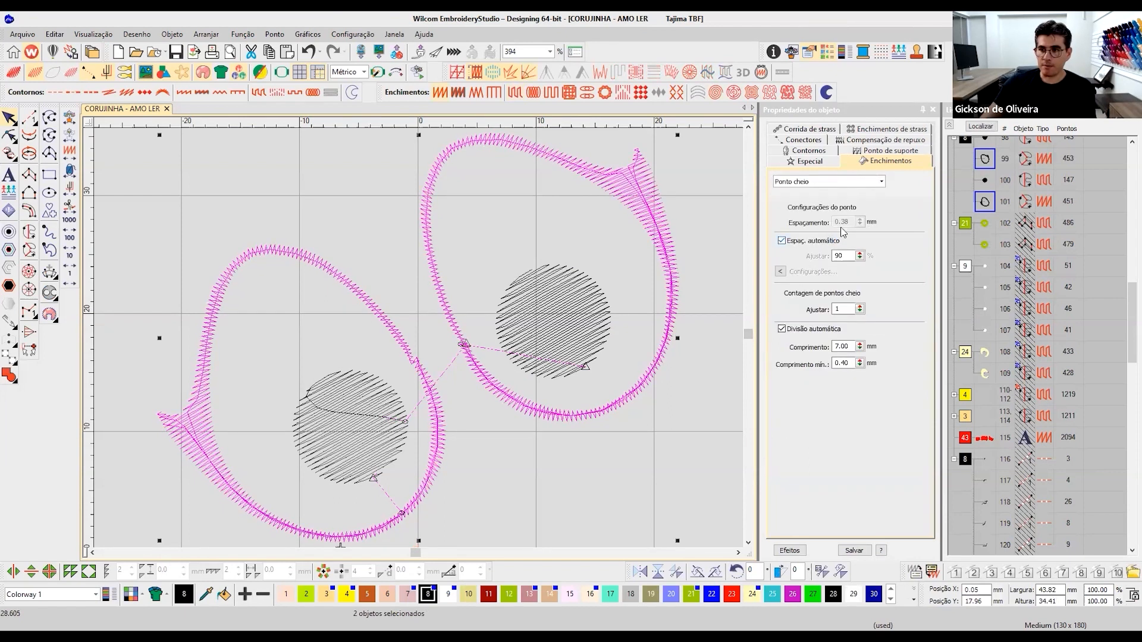
pyautogui.write('65')
pyautogui.press('Return')
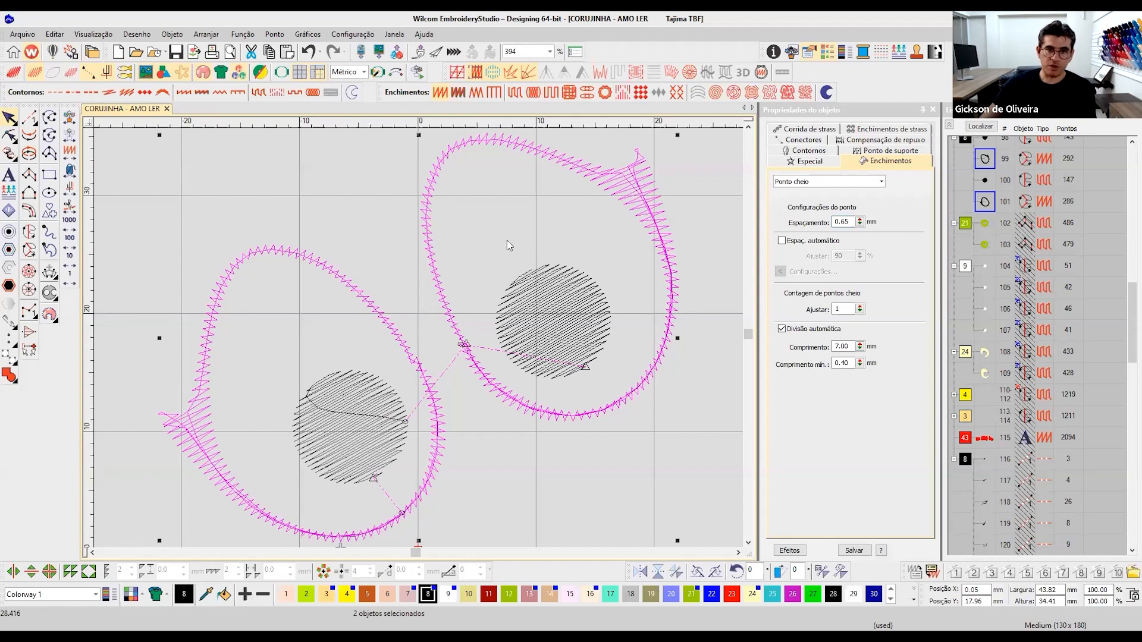
# Compare the two eye outlines in realistic and stitch-line views.
pyautogui.press('t')
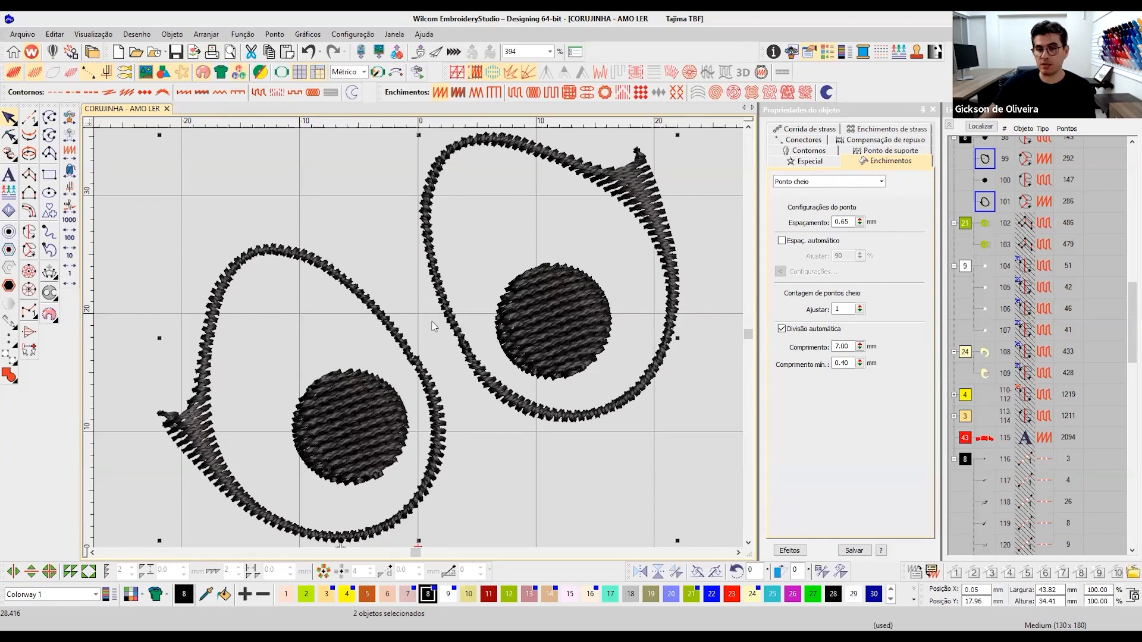
pyautogui.press('t')
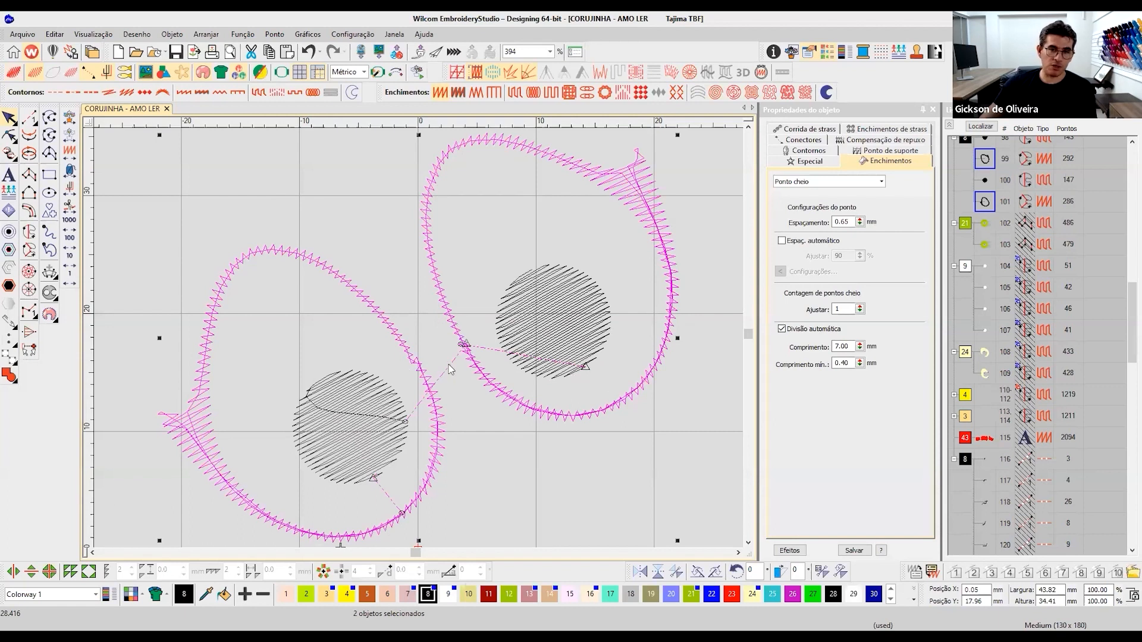
pyautogui.press('t')
pyautogui.press('t')
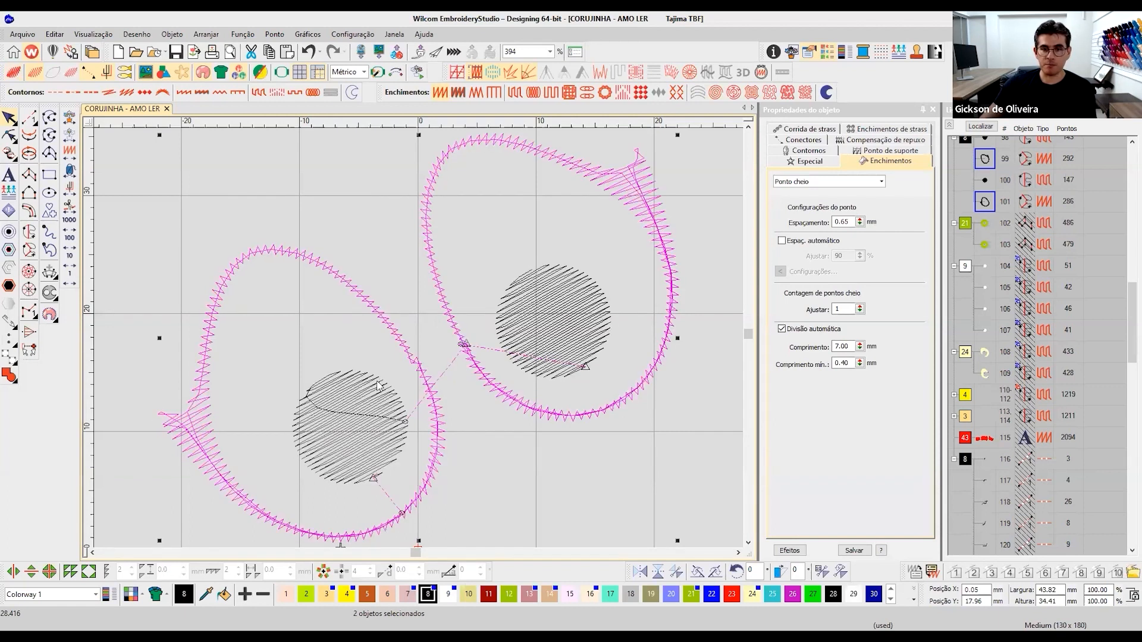
# Display the complete design again in realistic view and inspect the eyes, beak and chest over the surrounding fills.
pyautogui.click(377, 384)
pyautogui.press('Escape')
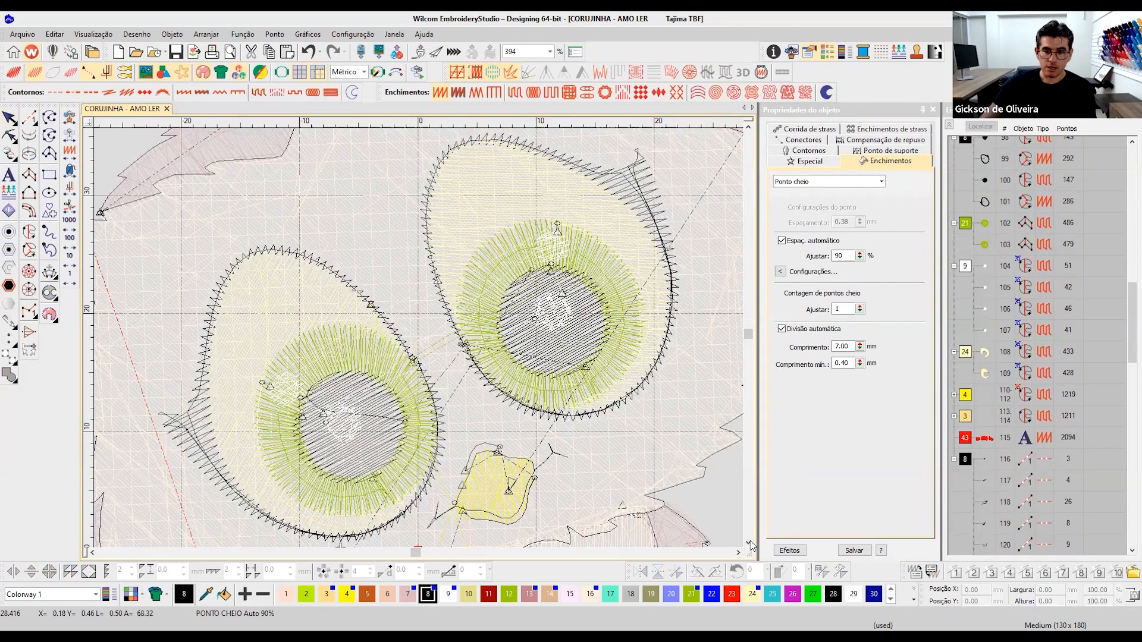
pyautogui.press('t')
pyautogui.scroll(-6, 707, 511)
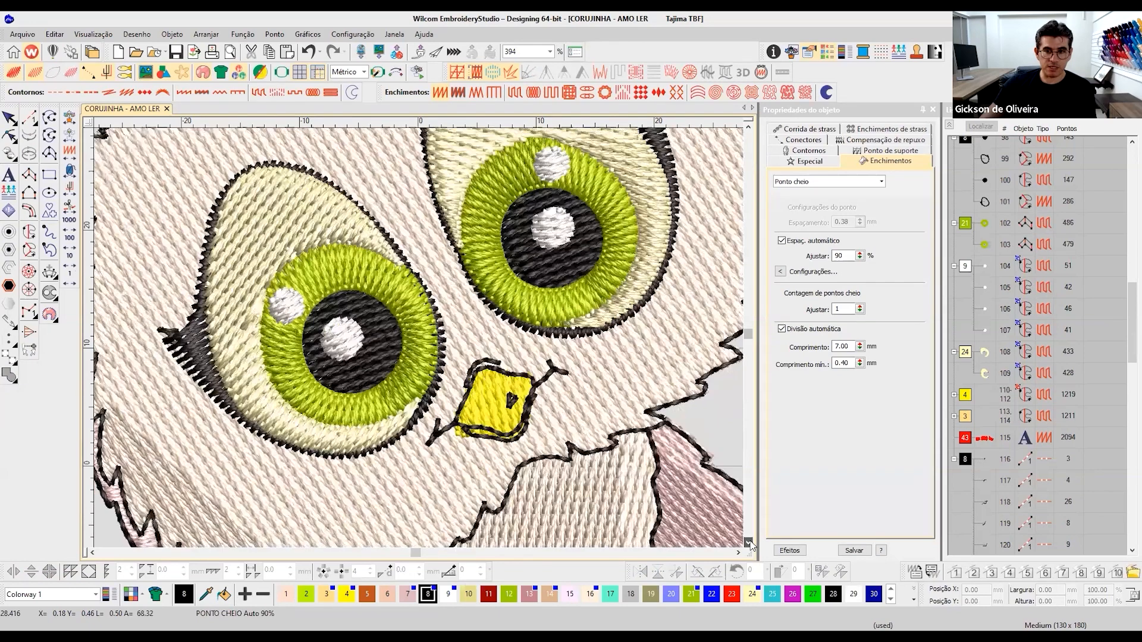
pyautogui.scroll(-6, 707, 511)
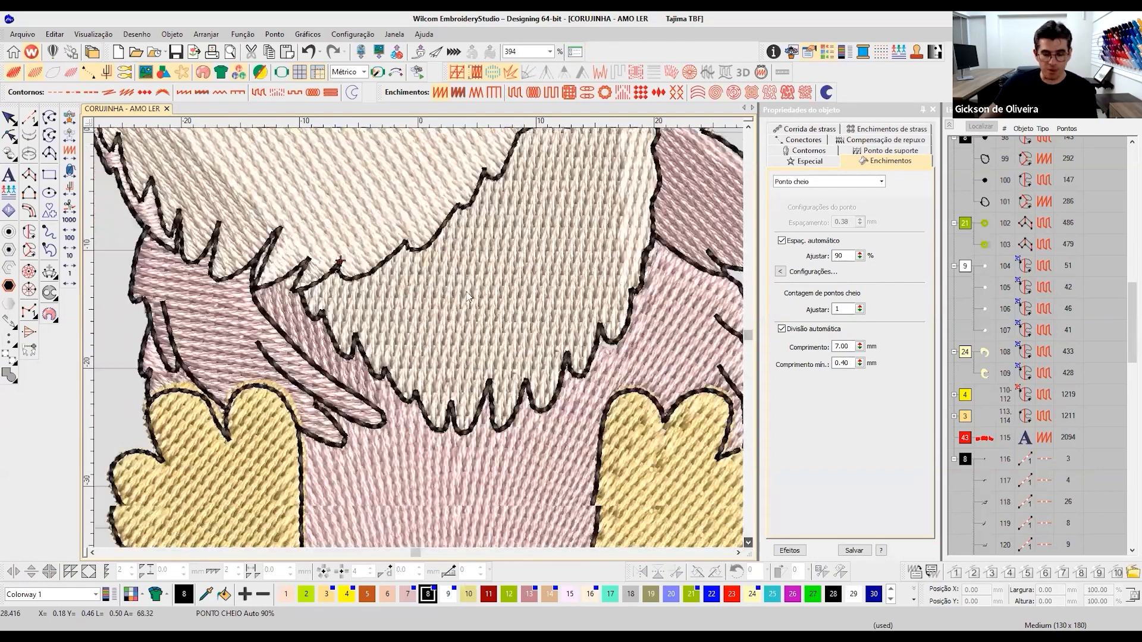
pyautogui.press('0')
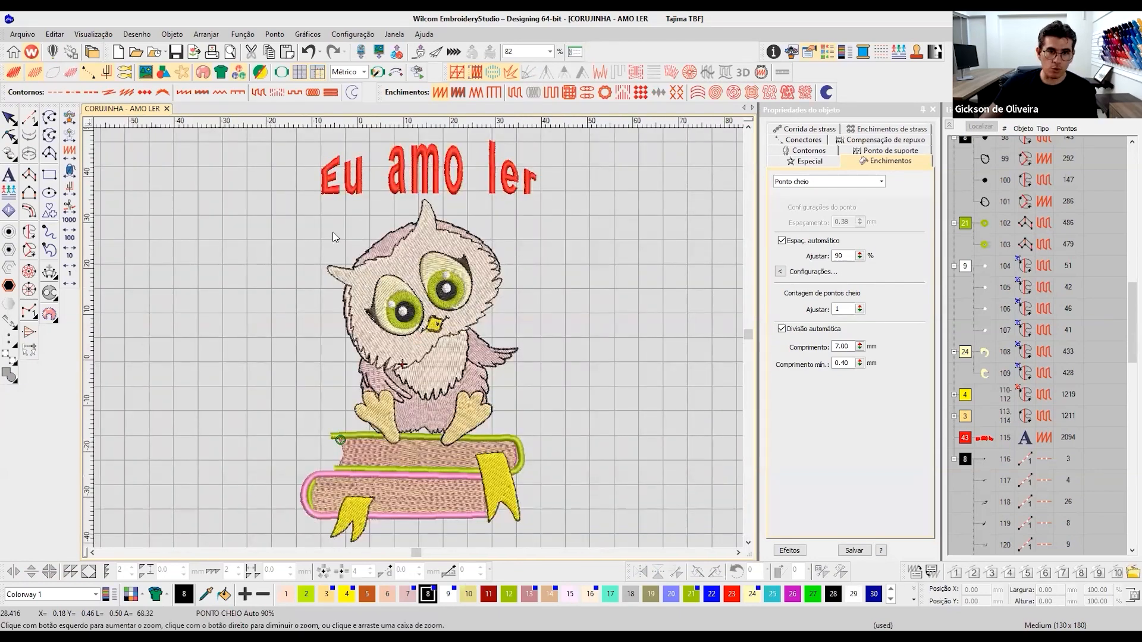
# Isolate the owl's pink body fill to inspect its shape, and redisplay the whole design.
pyautogui.click(328, 273)
pyautogui.click(462, 463)
pyautogui.hotkey('shift', 's')
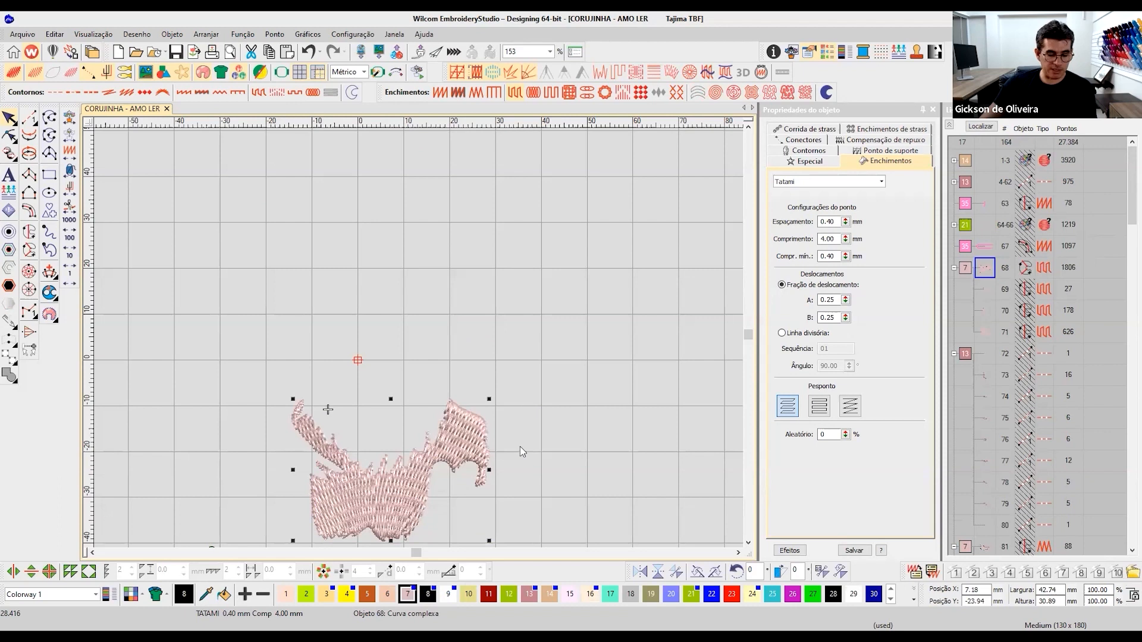
pyautogui.click(520, 447)
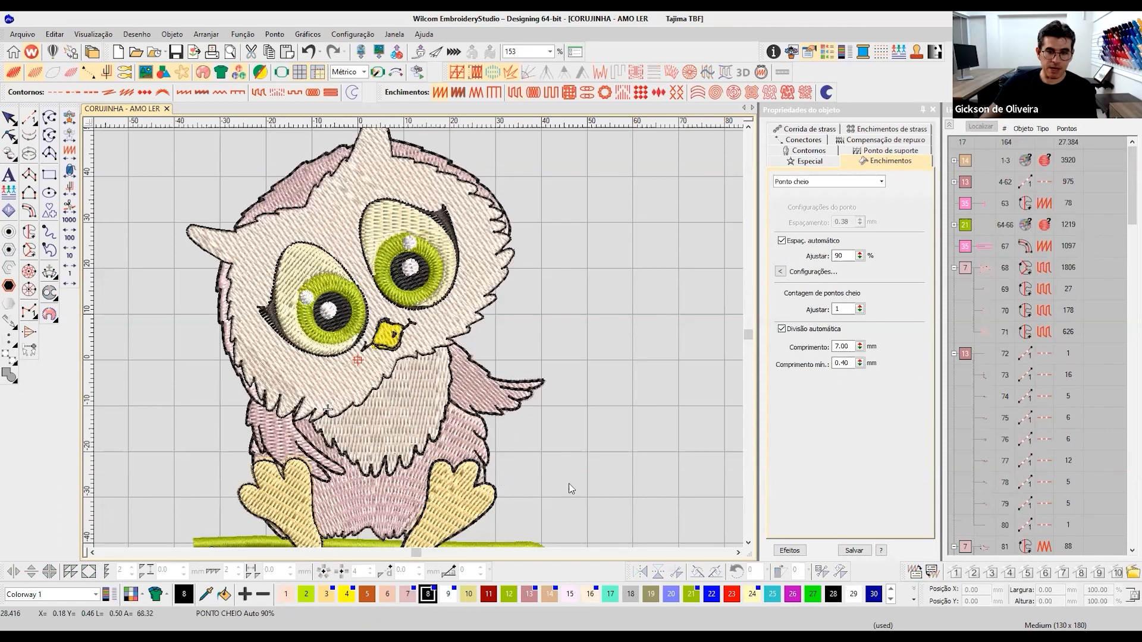
# Examine the stitch lines of the two books where the larger yellow bookmark lies over them.
pyautogui.scroll(-5, 732, 544)
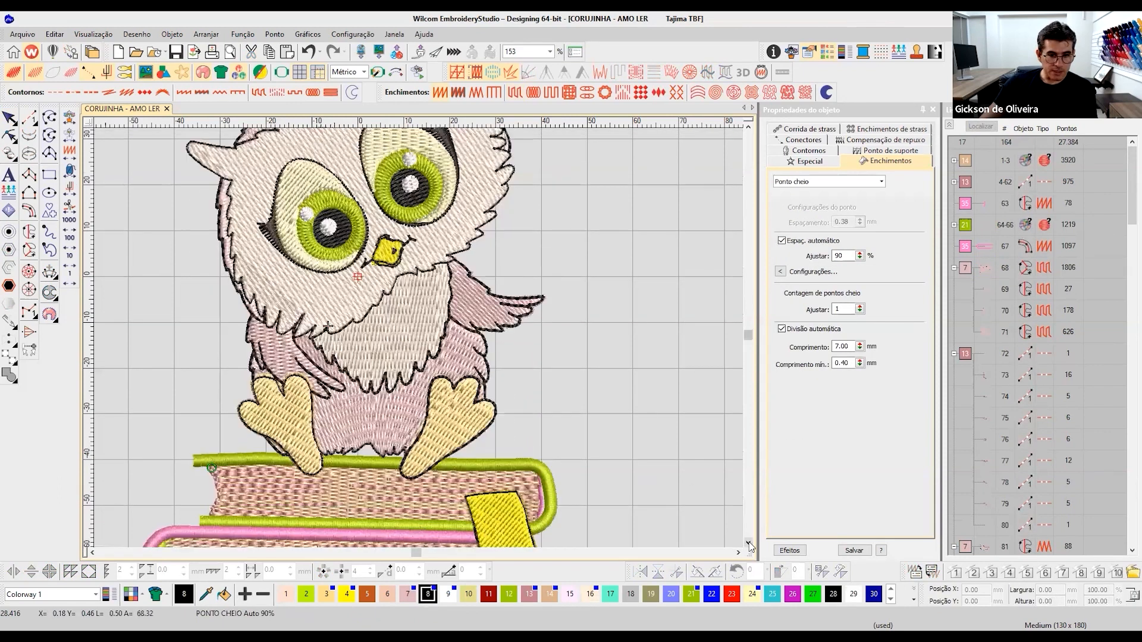
pyautogui.scroll(-2, 618, 530)
pyautogui.press('t')
pyautogui.scroll(1, 495, 369)
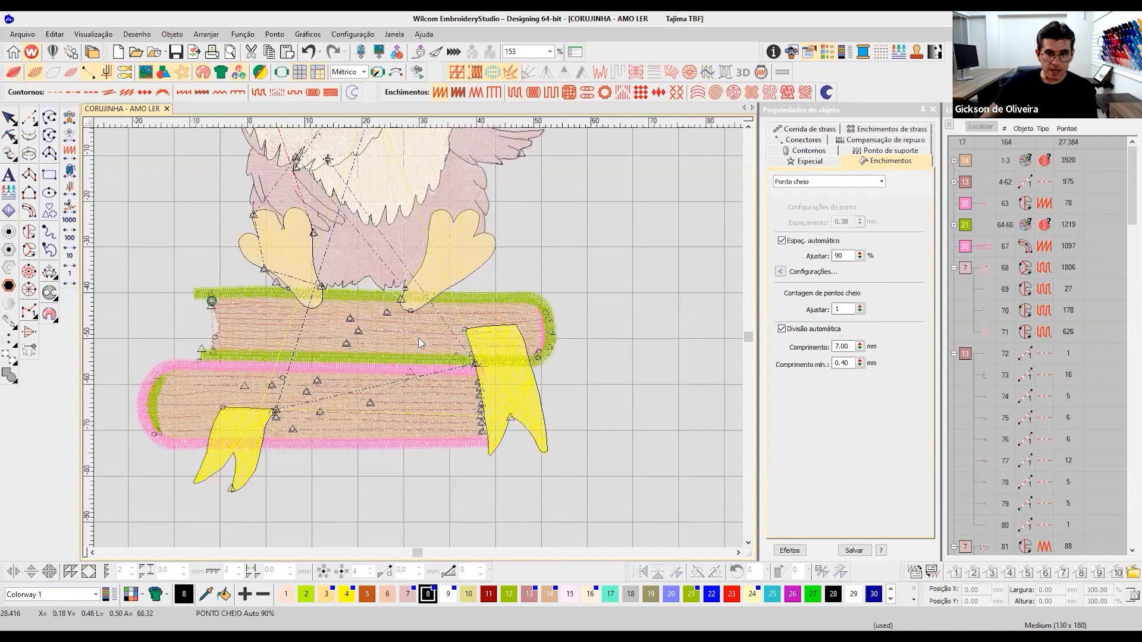
pyautogui.scroll(2, 446, 279)
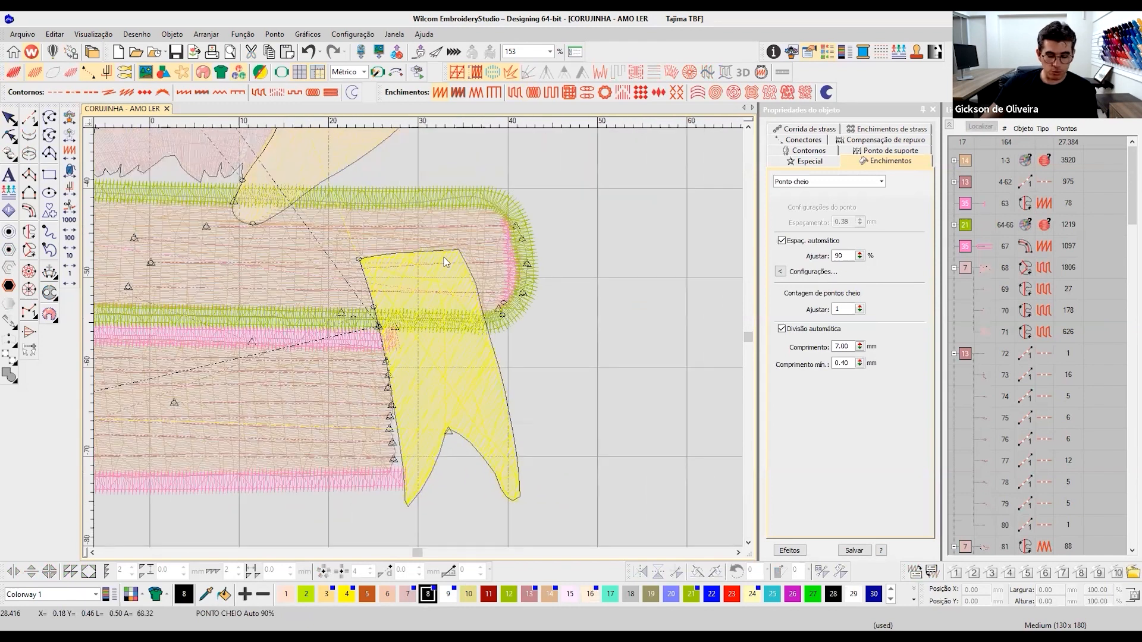
pyautogui.scroll(2, 483, 219)
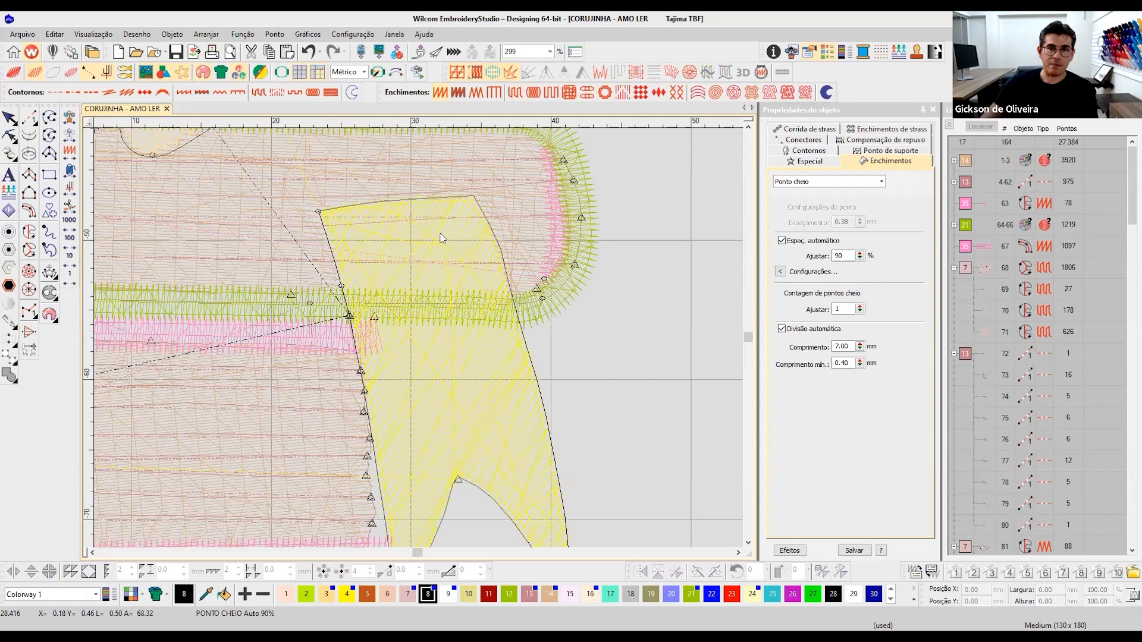
# Select the yellow bookmark group, compare its stitching in both views, and remove the overlapped stitches beneath it.
pyautogui.click(441, 238)
pyautogui.press('t')
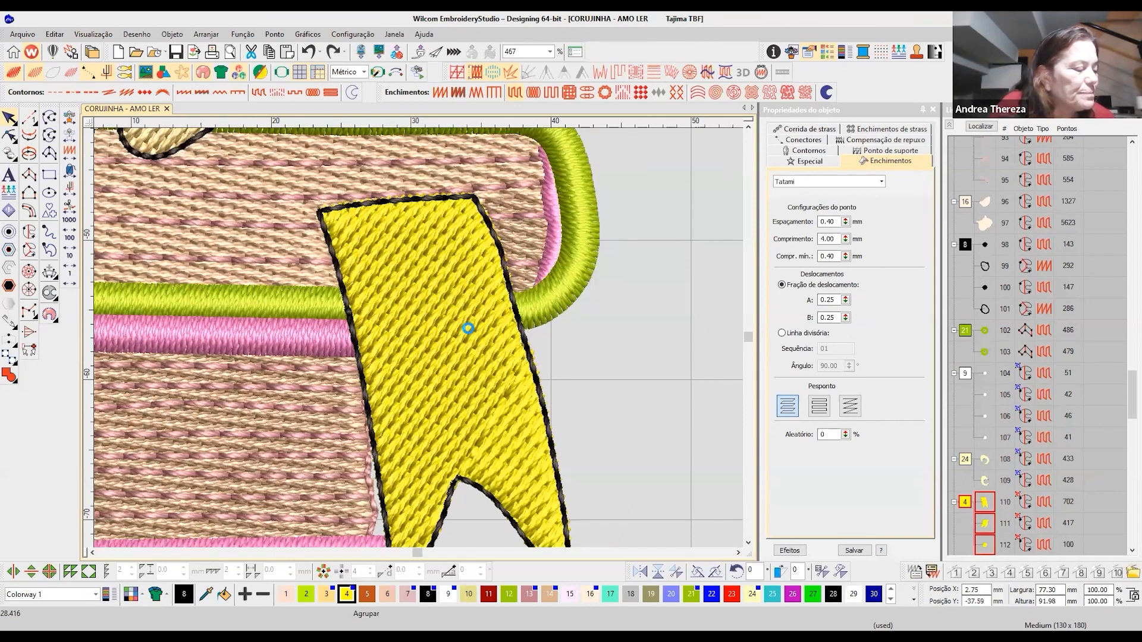
pyautogui.press('t')
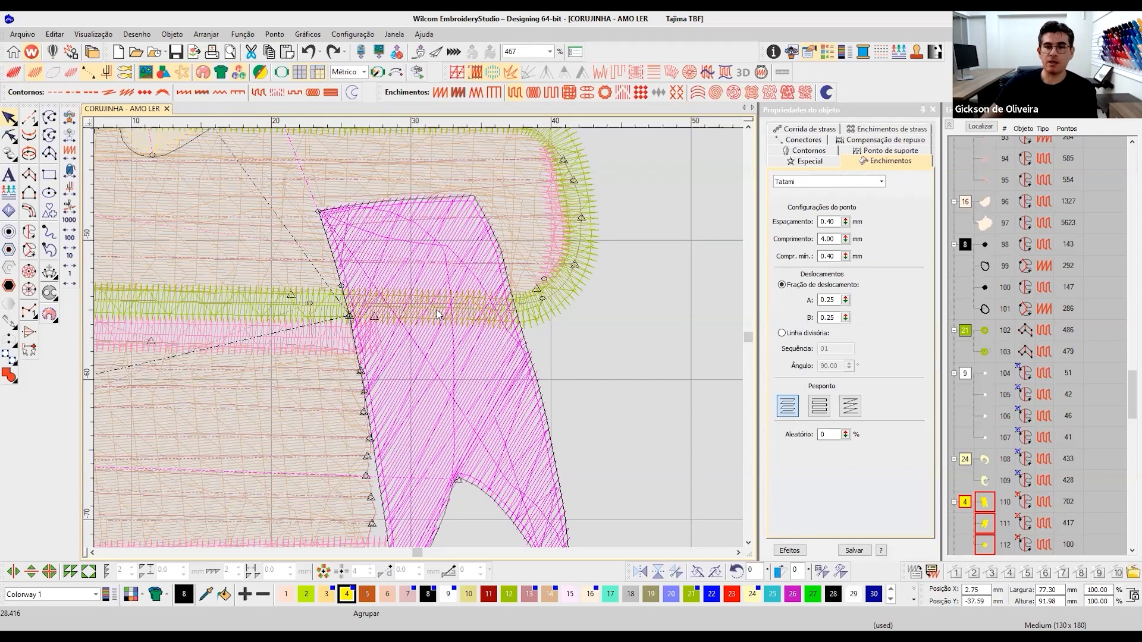
pyautogui.press('t')
pyautogui.press('t')
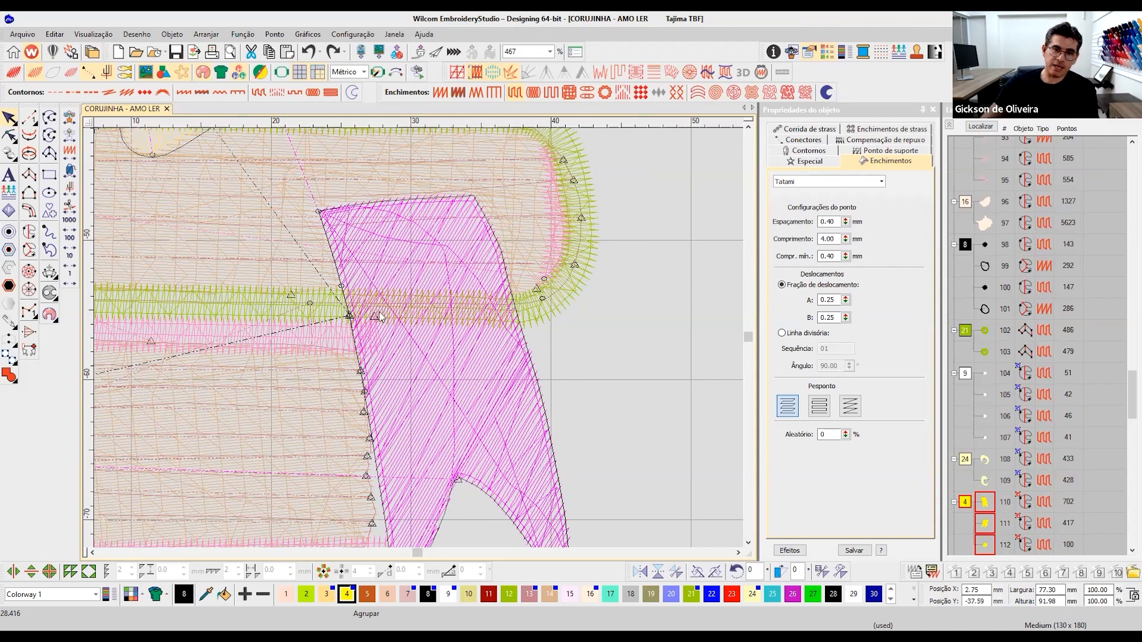
pyautogui.click(172, 36)
pyautogui.moveTo(154, 37)
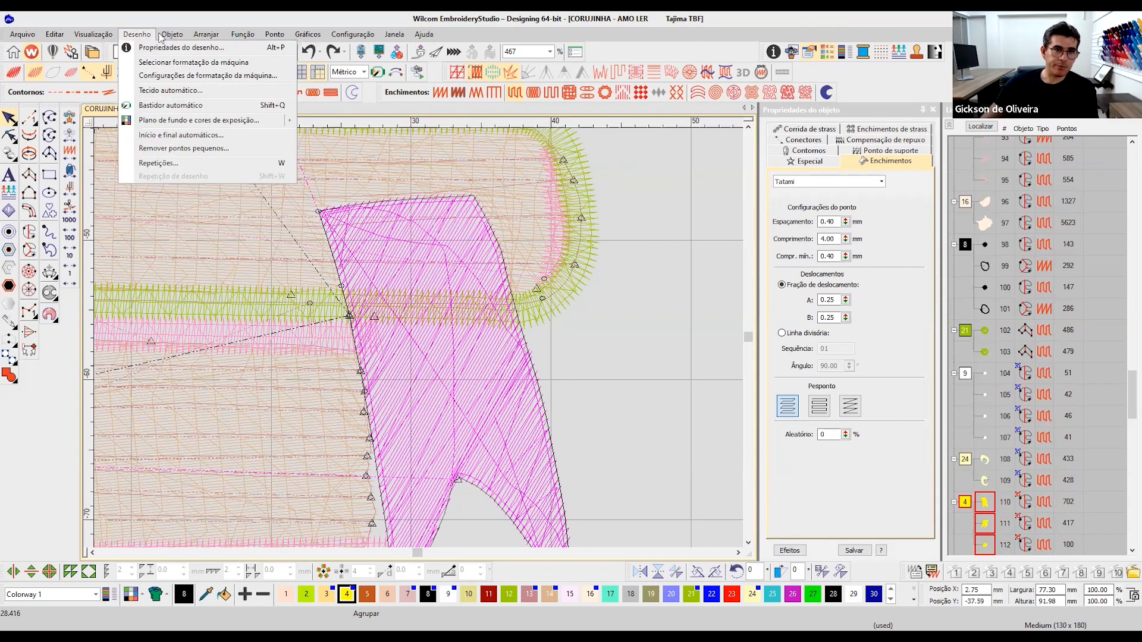
pyautogui.moveTo(205, 34)
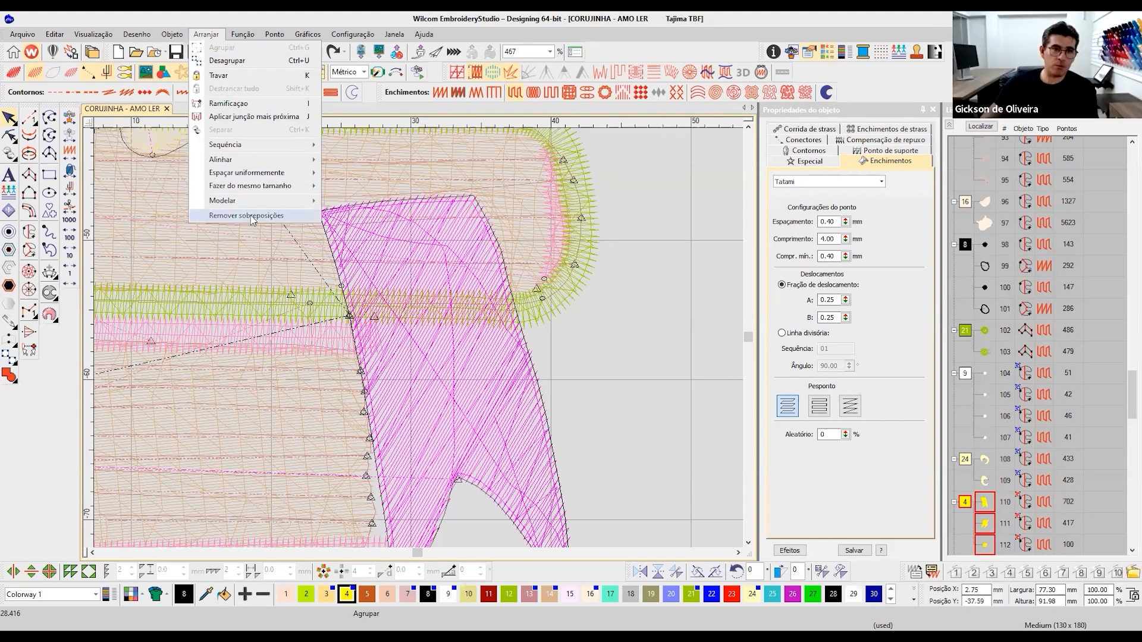
pyautogui.click(295, 222)
pyautogui.click(539, 382)
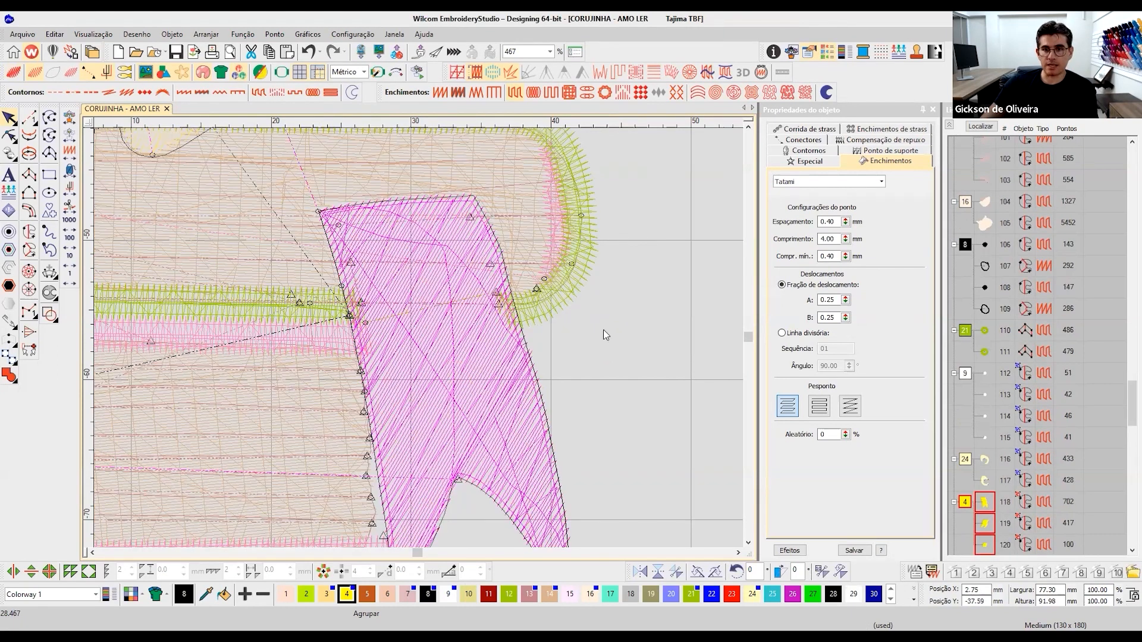
# Examine the cut book borders beneath the larger yellow bookmark in stitch-line and realistic views.
pyautogui.click(603, 335)
pyautogui.click(487, 359)
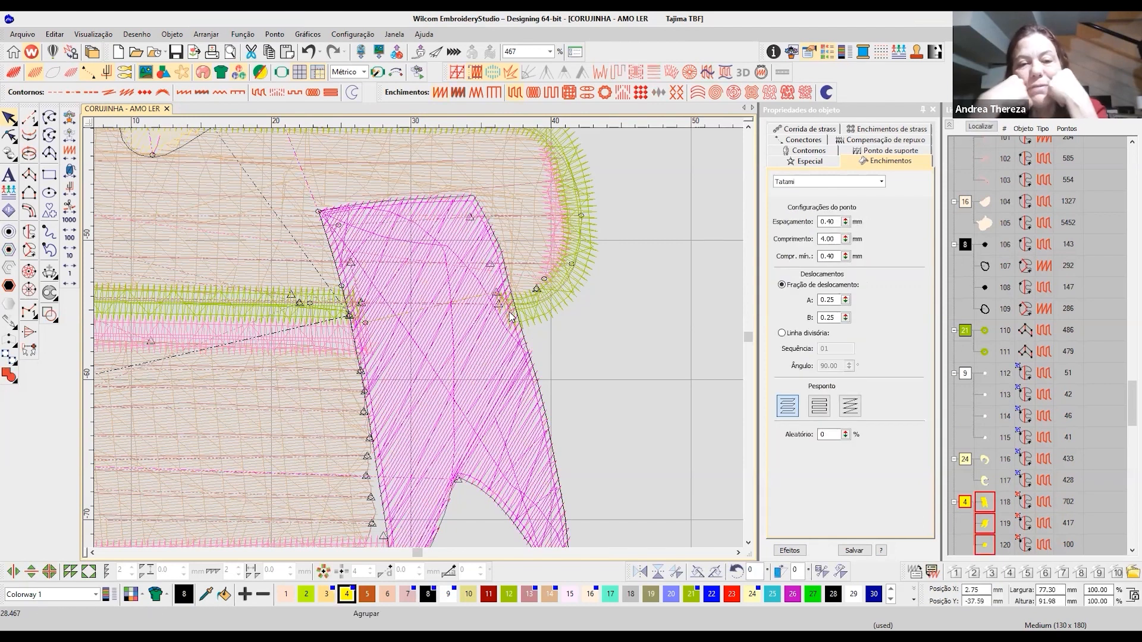
pyautogui.press('t')
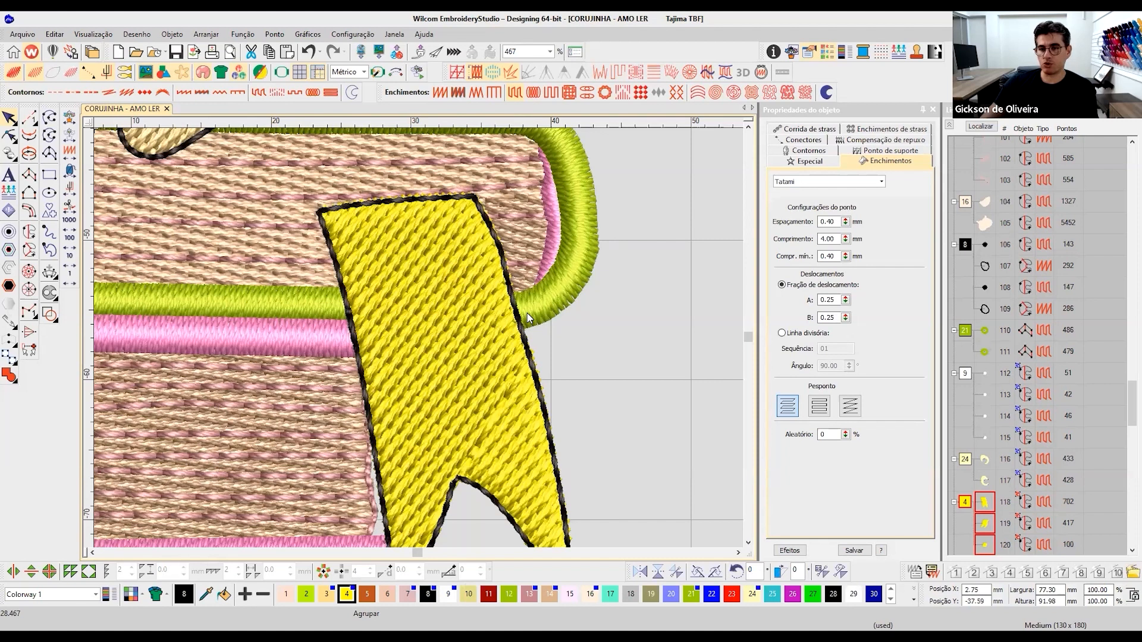
pyautogui.press('t')
pyautogui.press('t')
pyautogui.press('t')
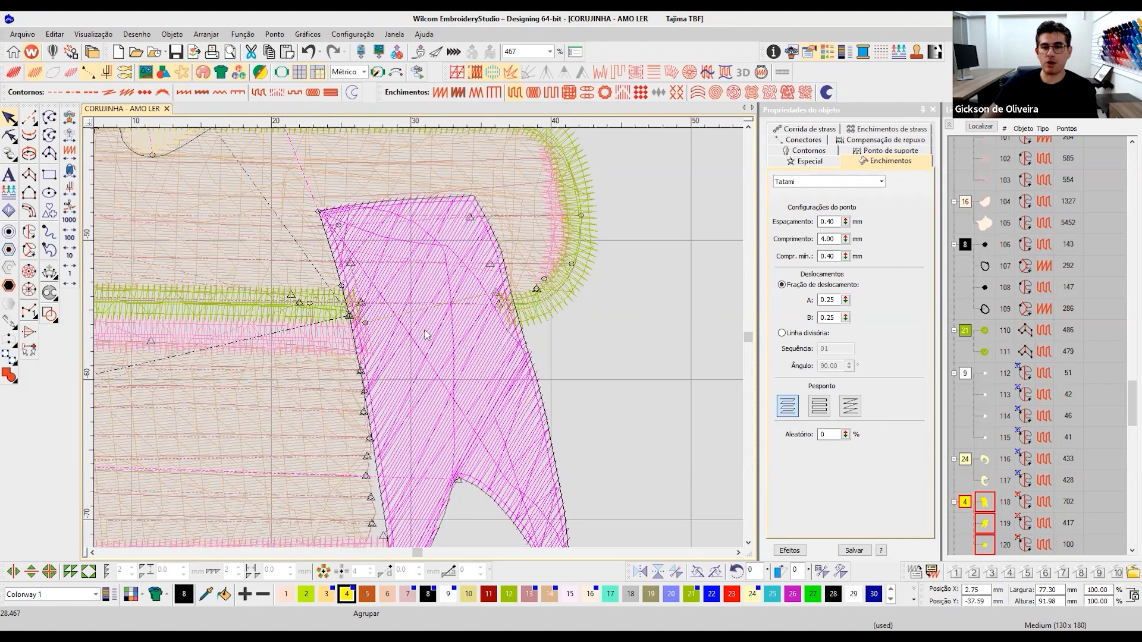
# Compare the cut book borders around both yellow bookmarks in realistic and stitch-line views.
pyautogui.press('t')
pyautogui.scroll(-2, 417, 331)
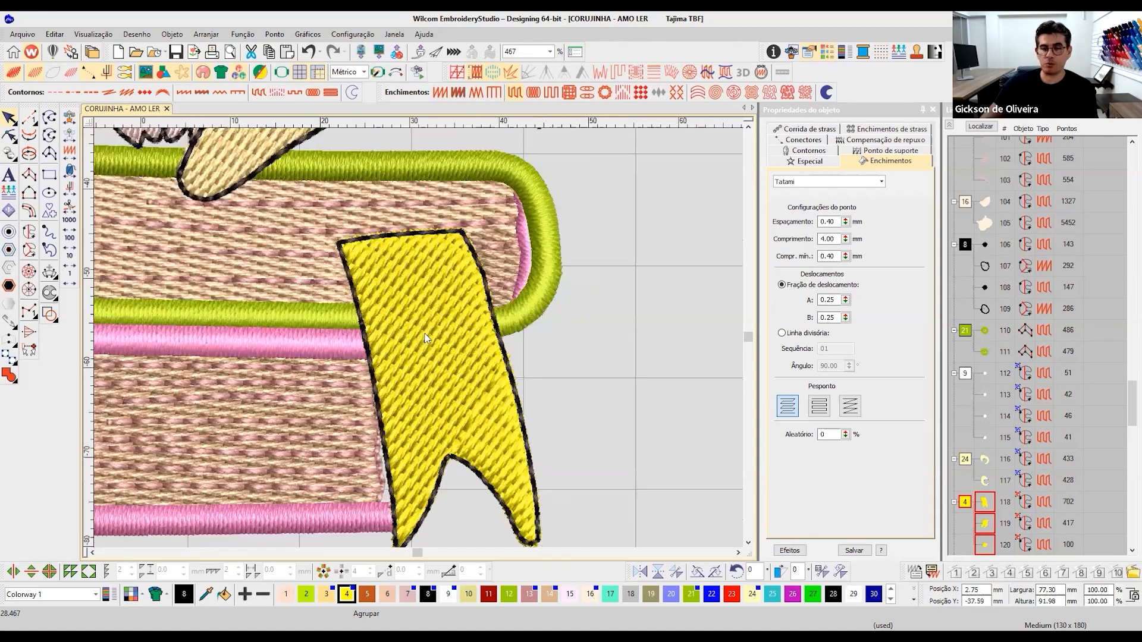
pyautogui.press('t')
pyautogui.scroll(-3, 452, 317)
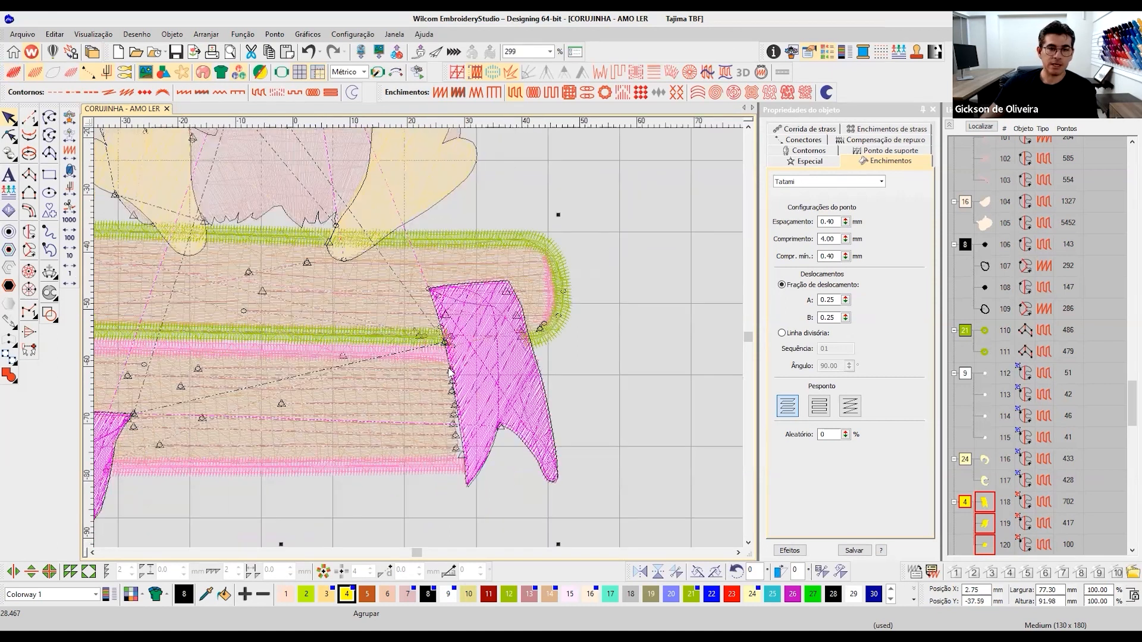
pyautogui.scroll(-2, 349, 362)
pyautogui.scroll(5, 341, 359)
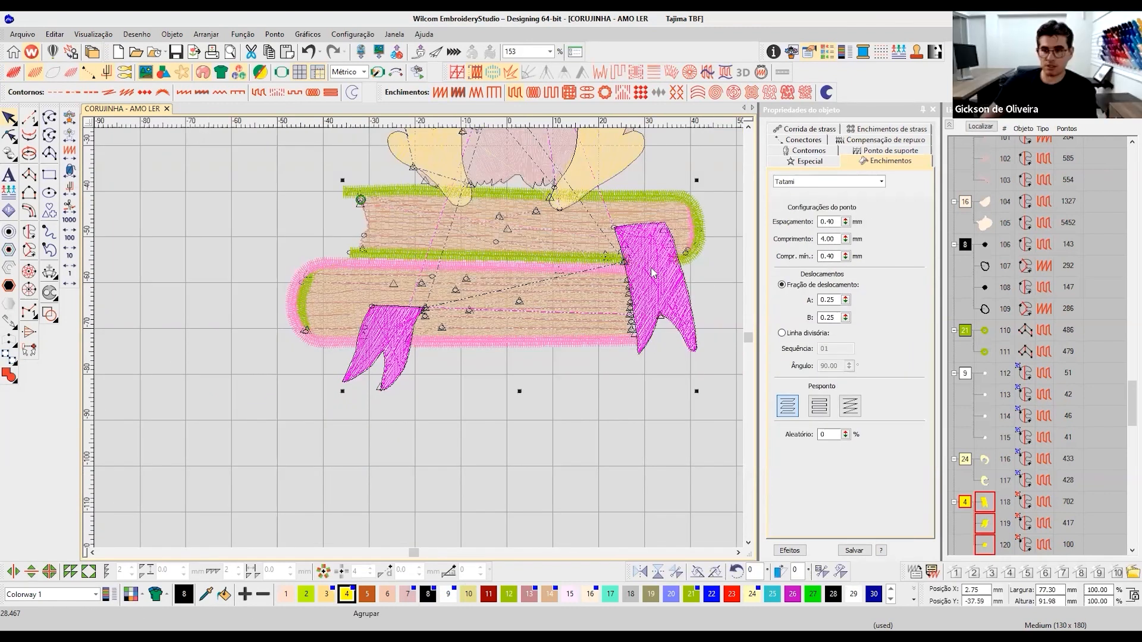
# Undo the removal of the overlapped stitches beneath the yellow bookmarks.
pyautogui.click(981, 127)
pyautogui.press('1')
pyautogui.hotkey('ctrl', 'z')
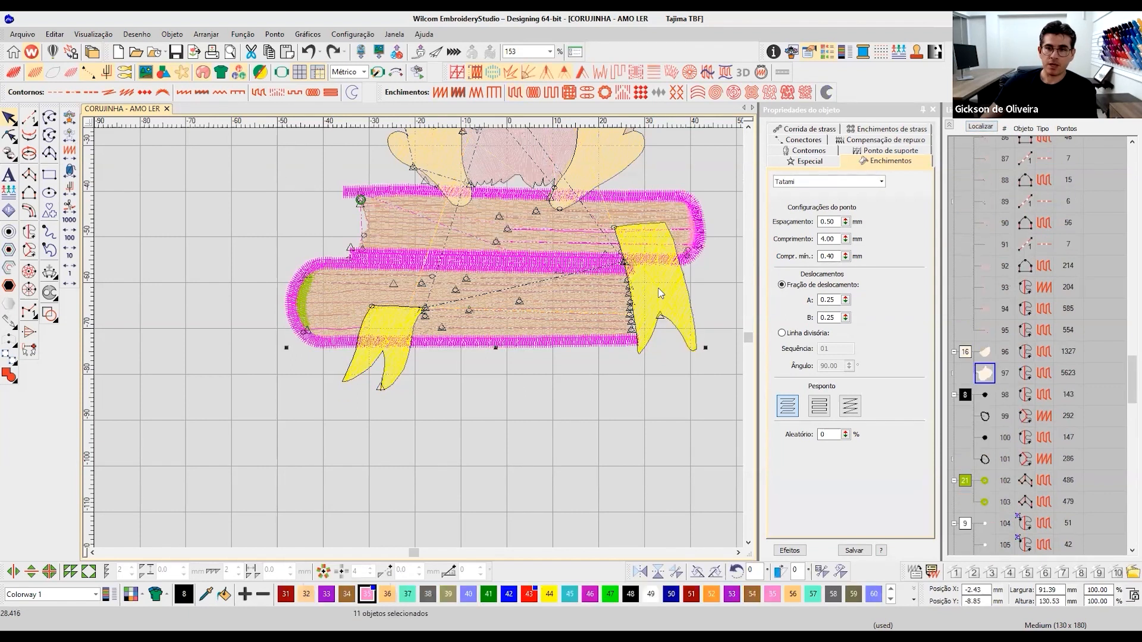
pyautogui.hotkey('ctrl', 'z')
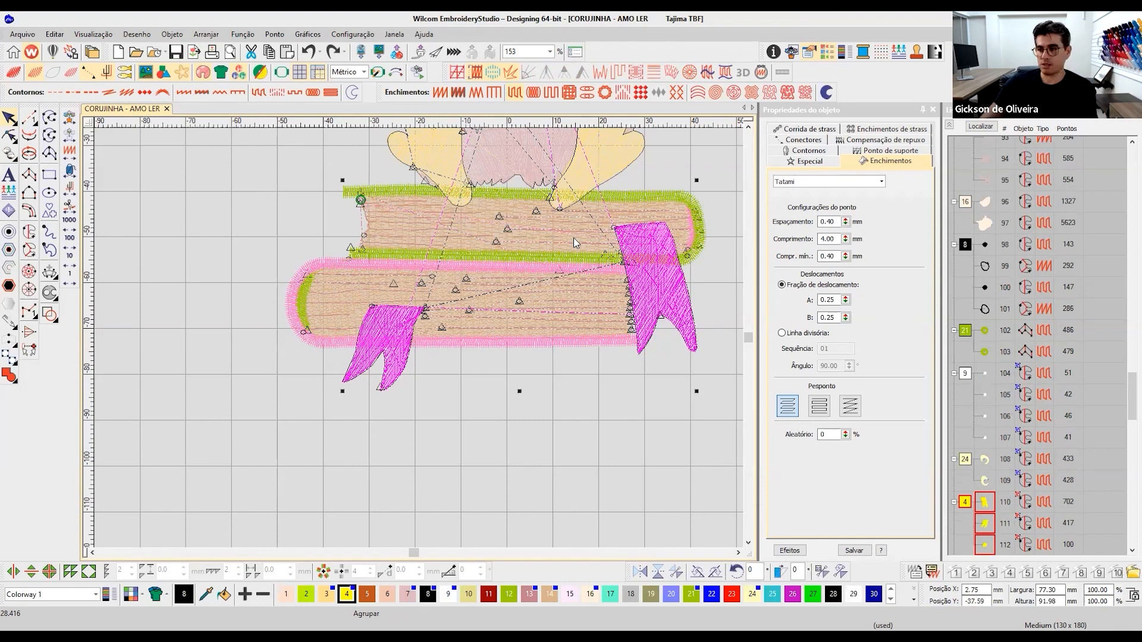
# Examine the restored books and bookmarks in both views, up to the left end of the green book.
pyautogui.press('t')
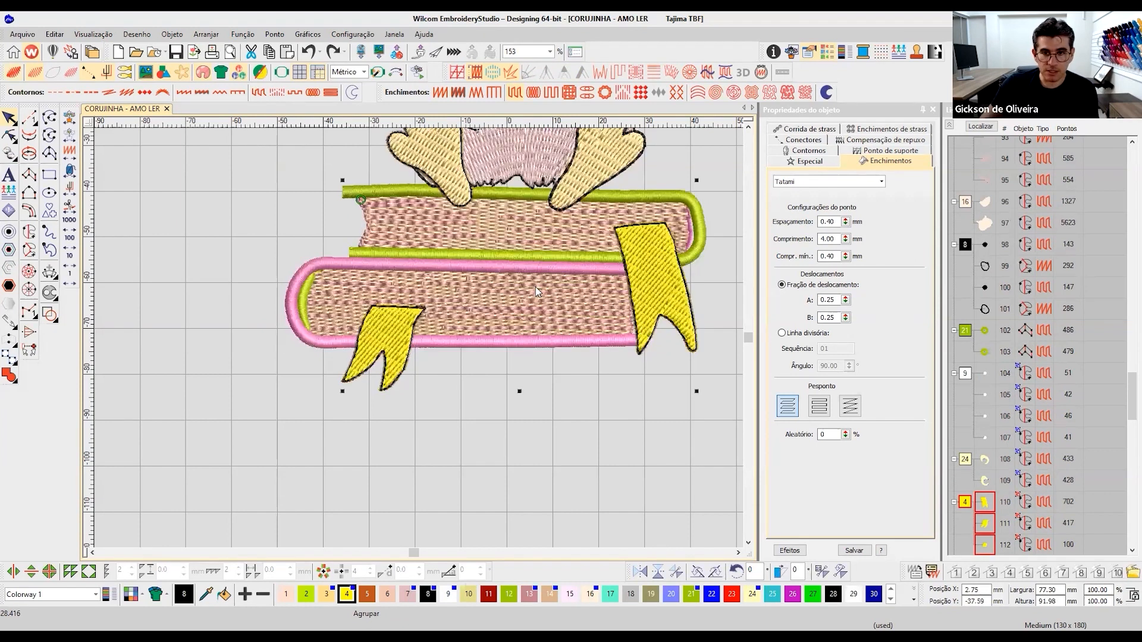
pyautogui.scroll(2, 523, 295)
pyautogui.press('t')
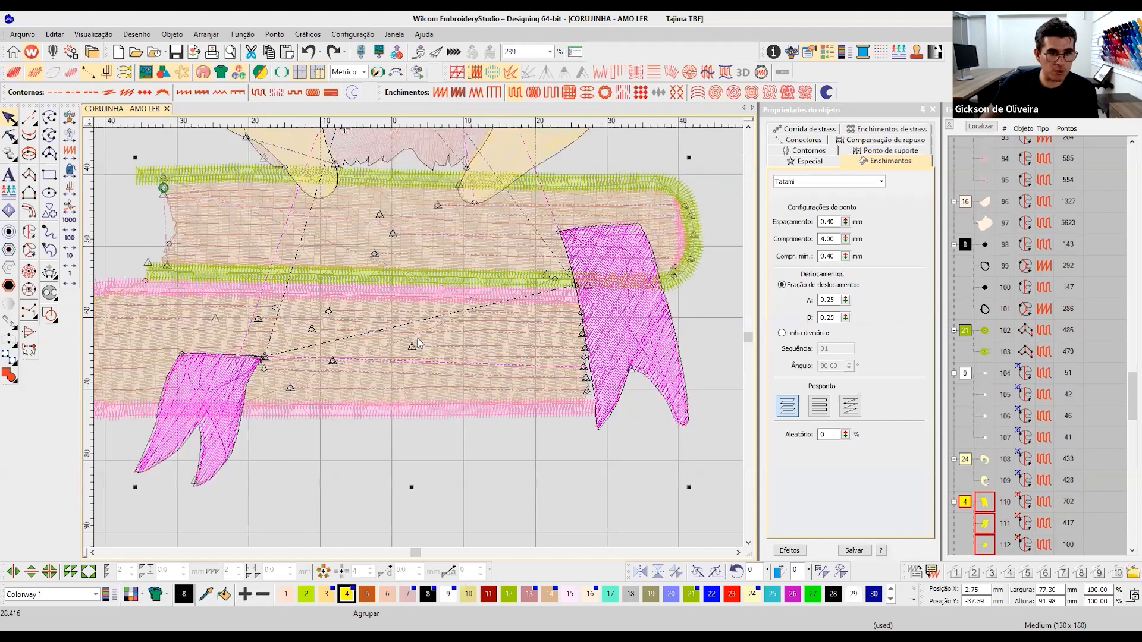
pyautogui.scroll(-3, 420, 343)
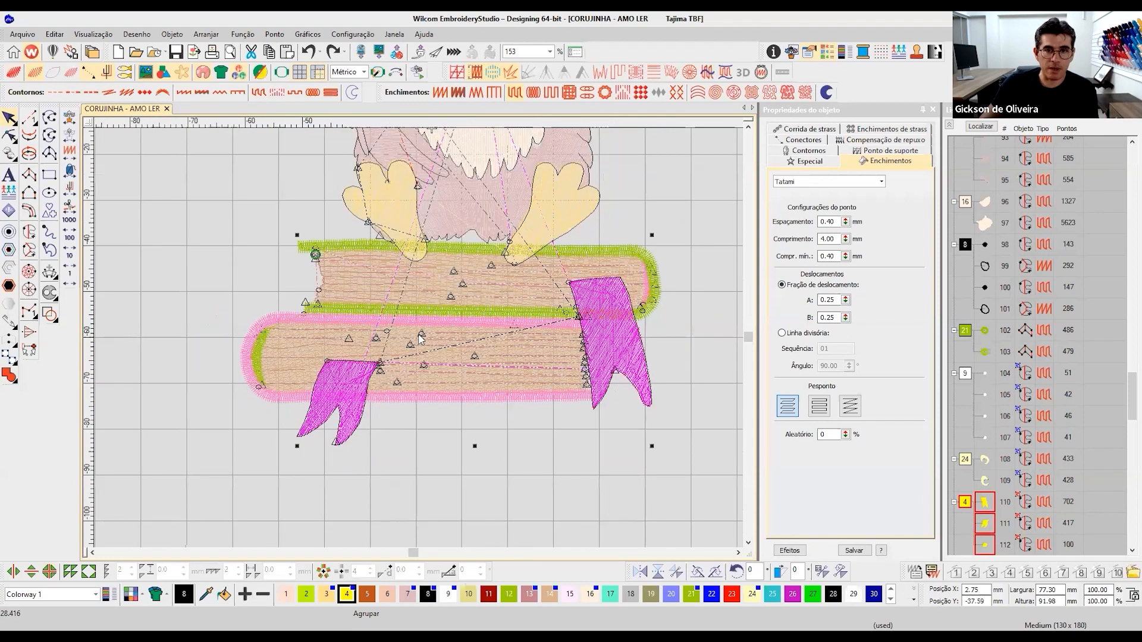
pyautogui.scroll(3, 437, 350)
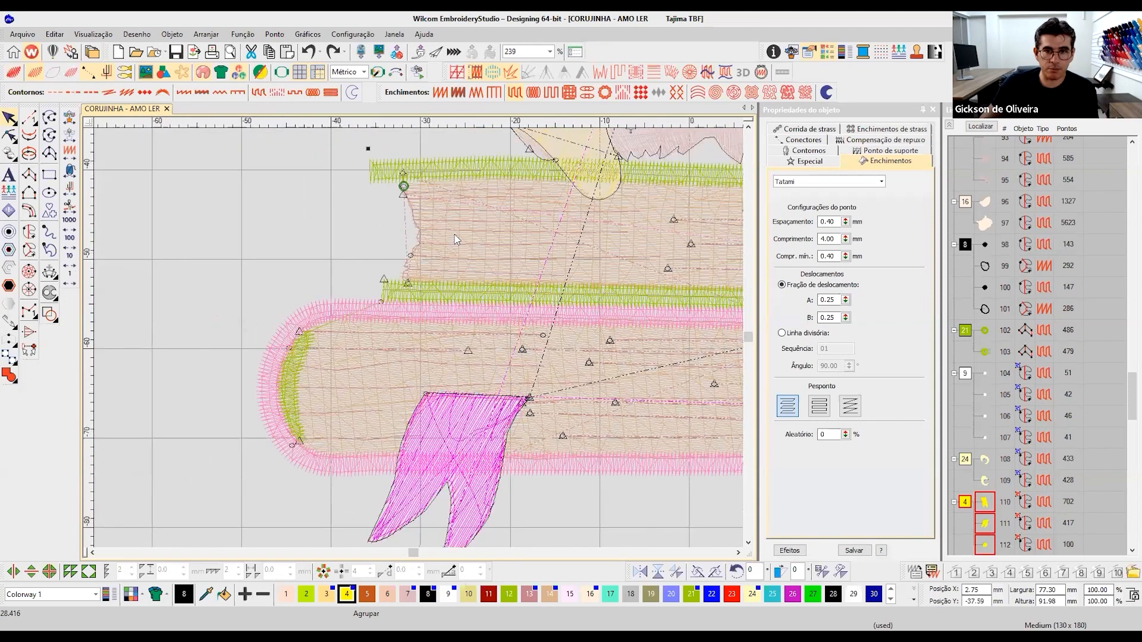
pyautogui.scroll(2, 421, 338)
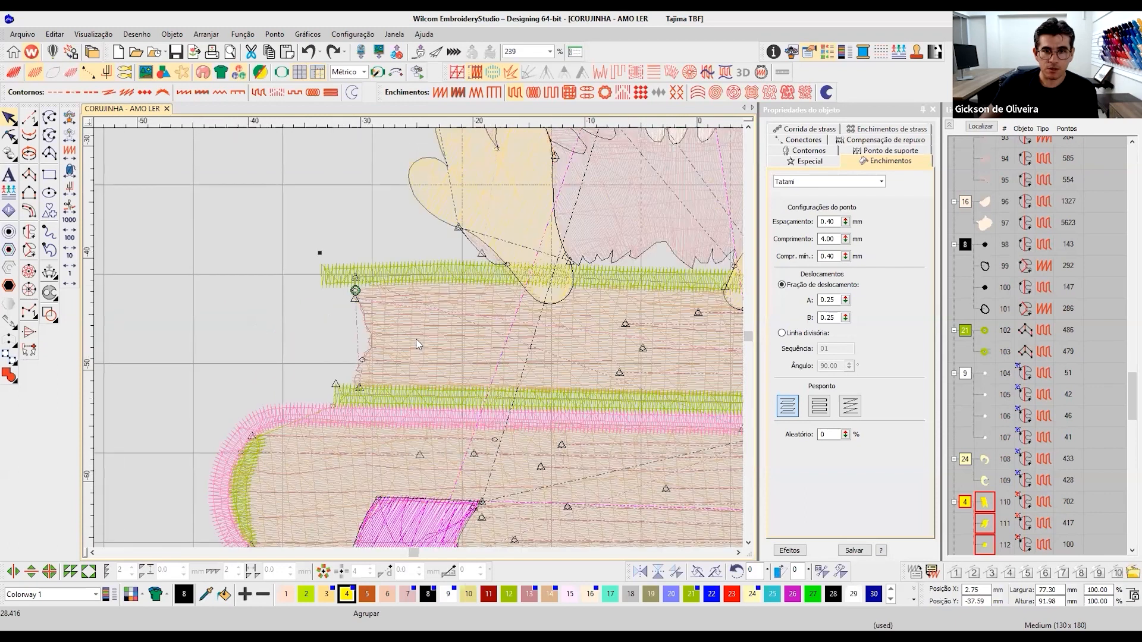
pyautogui.scroll(-2, 407, 311)
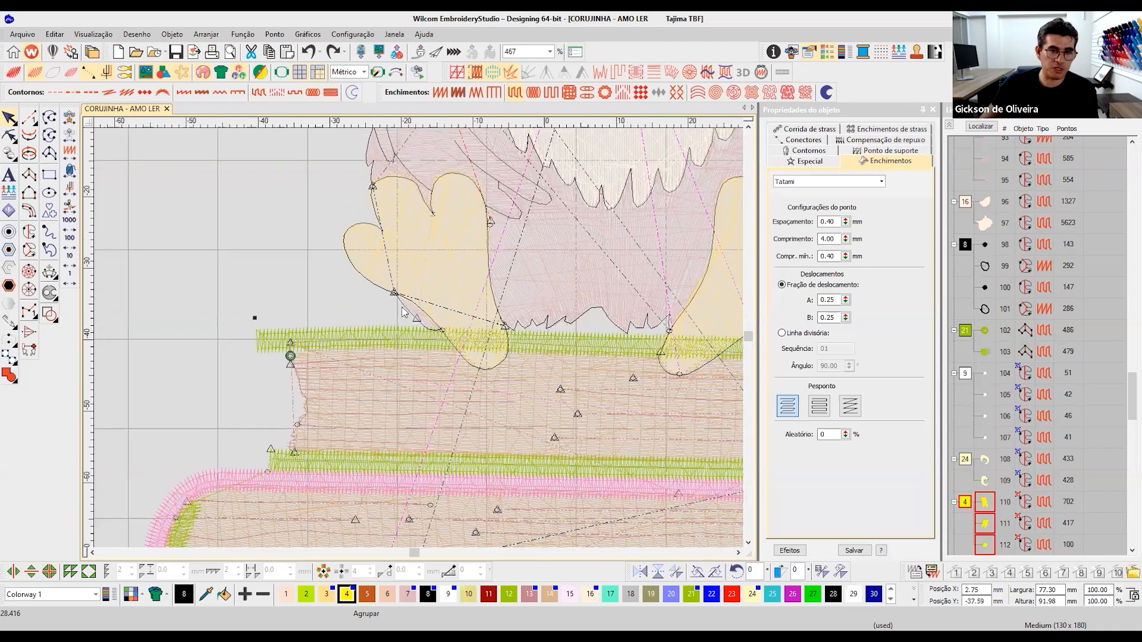
# Change the small pink sliver beside the owl's left foot, just above the green book border, to a Ponto cheio fill.
pyautogui.scroll(1, 357, 317)
pyautogui.scroll(2, 450, 234)
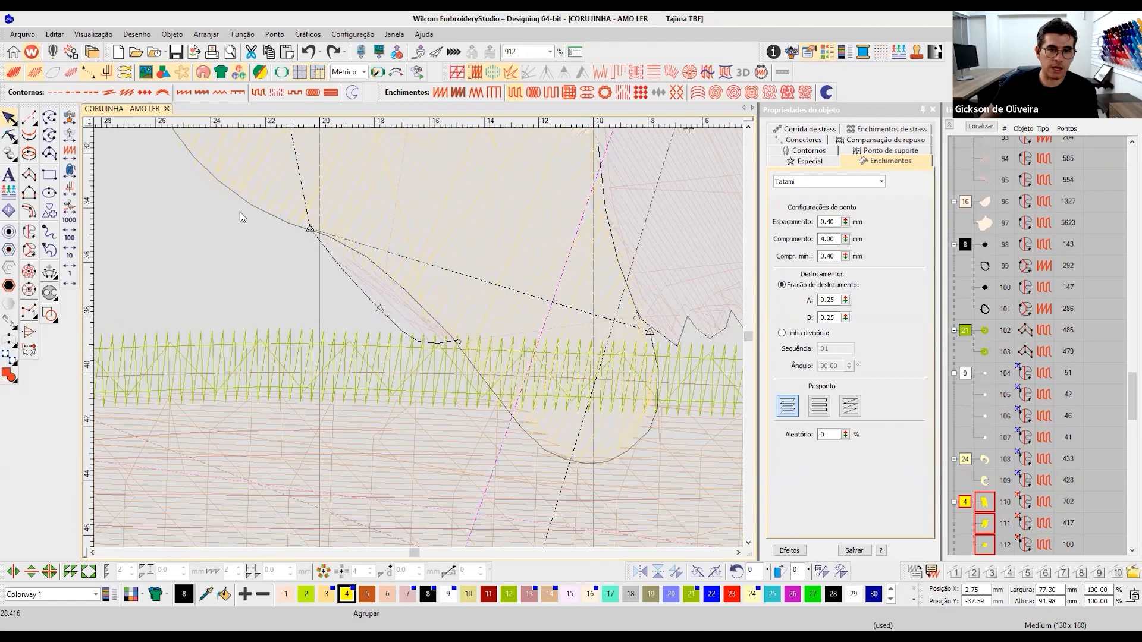
pyautogui.click(231, 262)
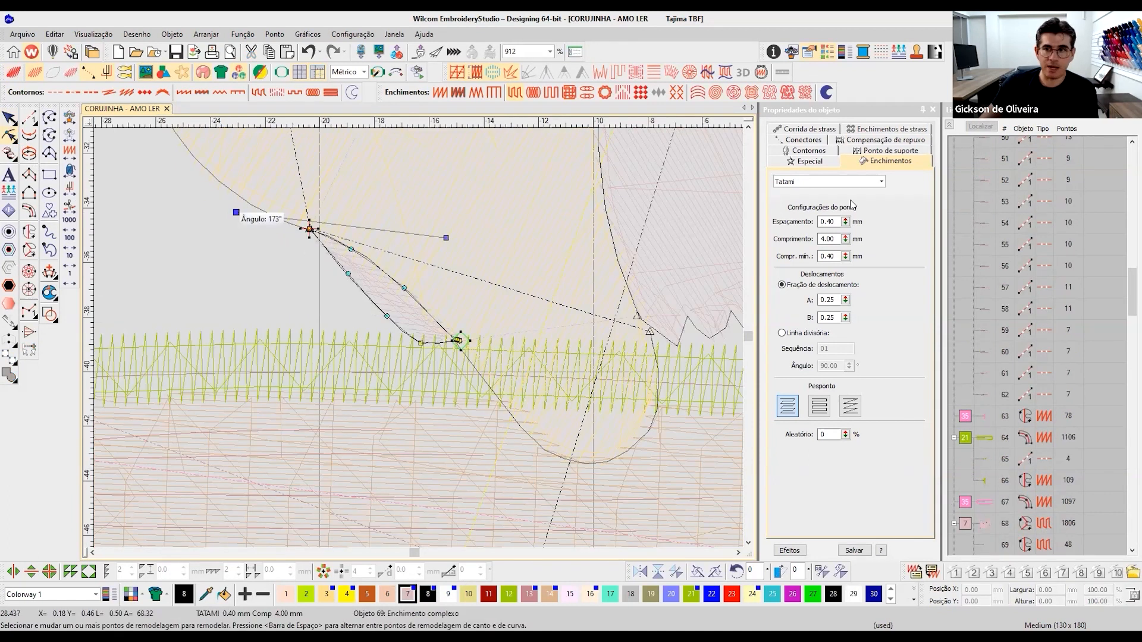
pyautogui.click(831, 183)
pyautogui.click(806, 200)
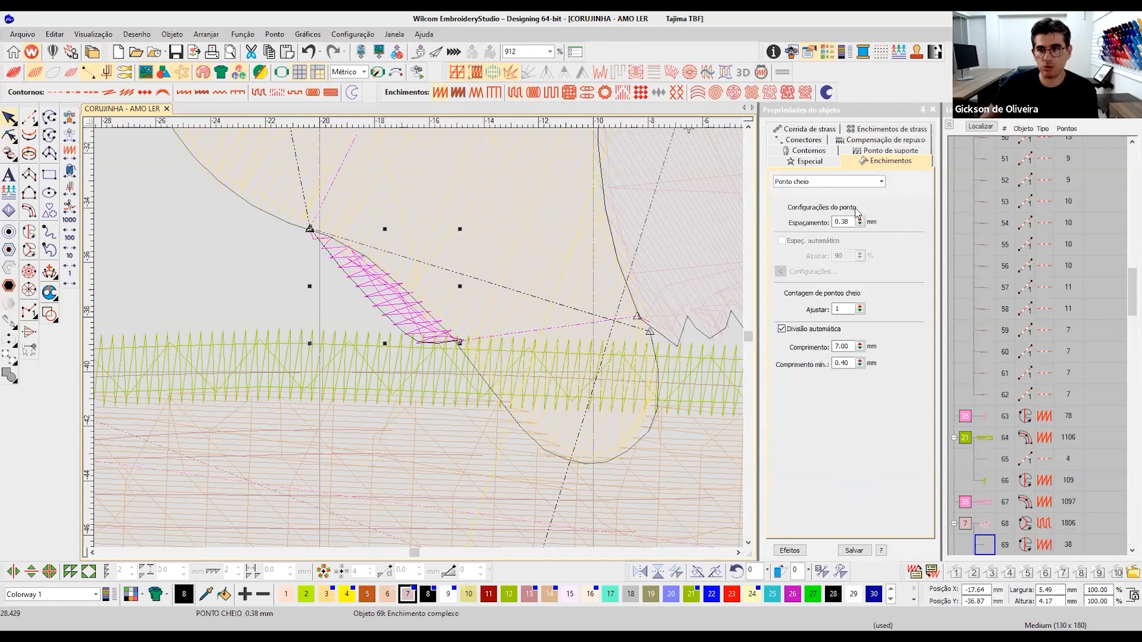
# Turn off the first underlay of the small pink sliver and set its stitch spacing to 0.70 mm.
pyautogui.click(889, 152)
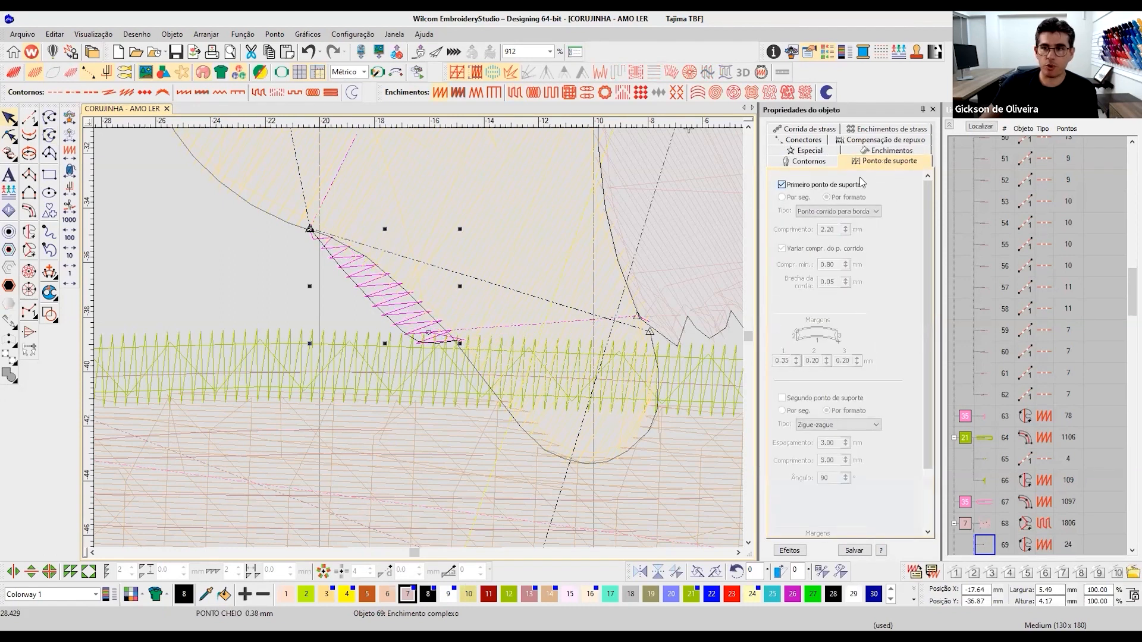
pyautogui.click(874, 151)
pyautogui.doubleClick(844, 222)
pyautogui.write('0.70')
pyautogui.press('Return')
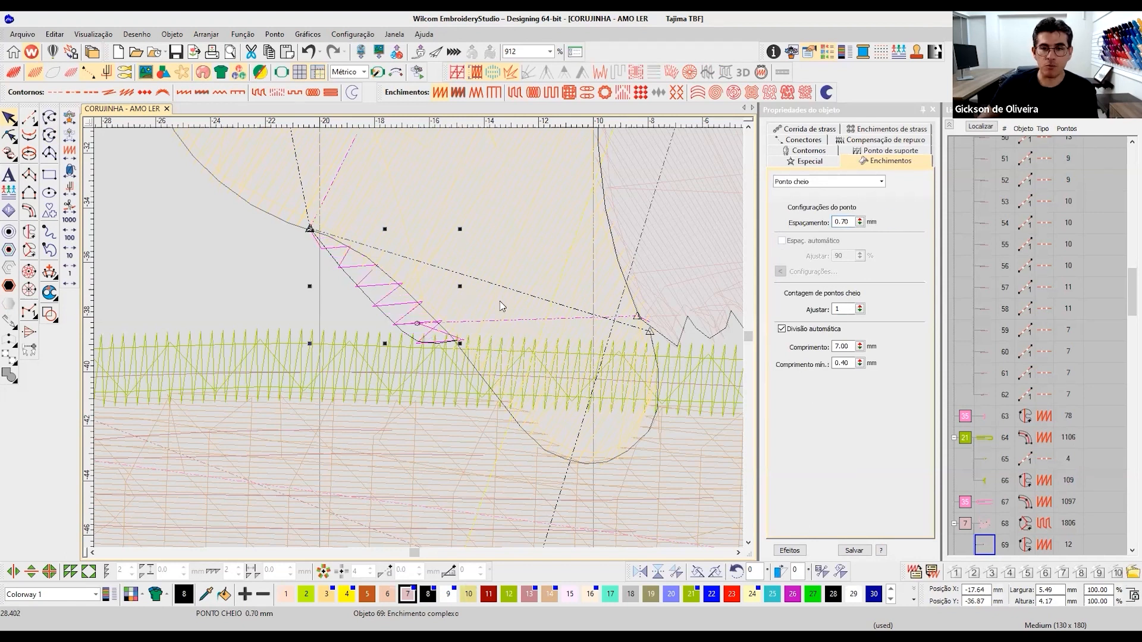
# Examine the loosened pink sliver, the feet and the owl's lower body in realistic view.
pyautogui.press('t')
pyautogui.scroll(-1, 420, 346)
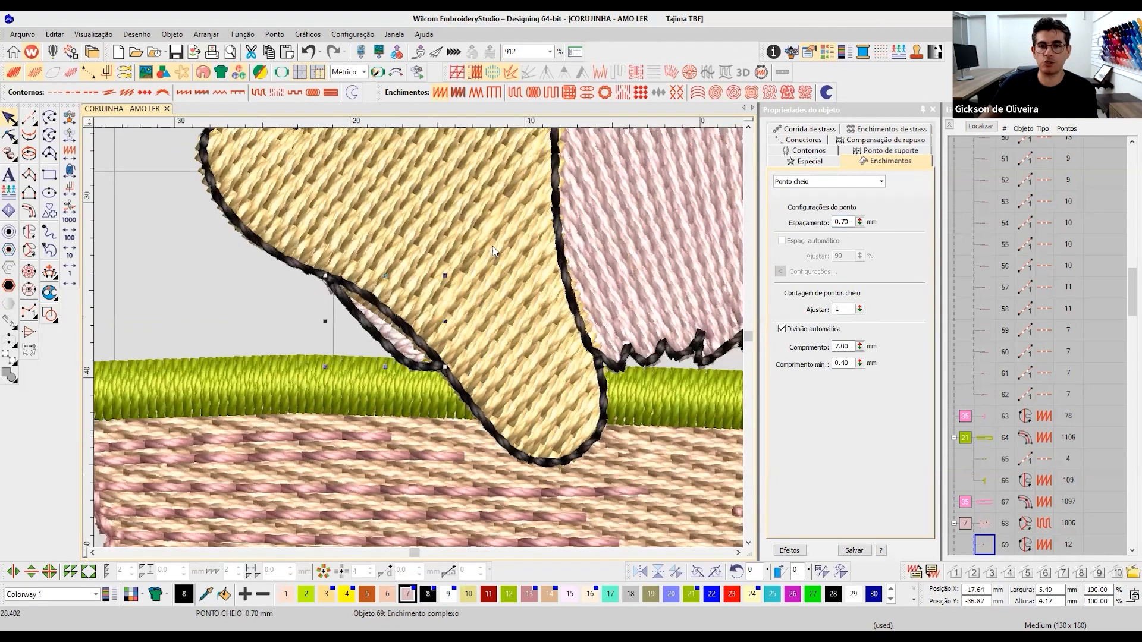
pyautogui.scroll(-2, 420, 346)
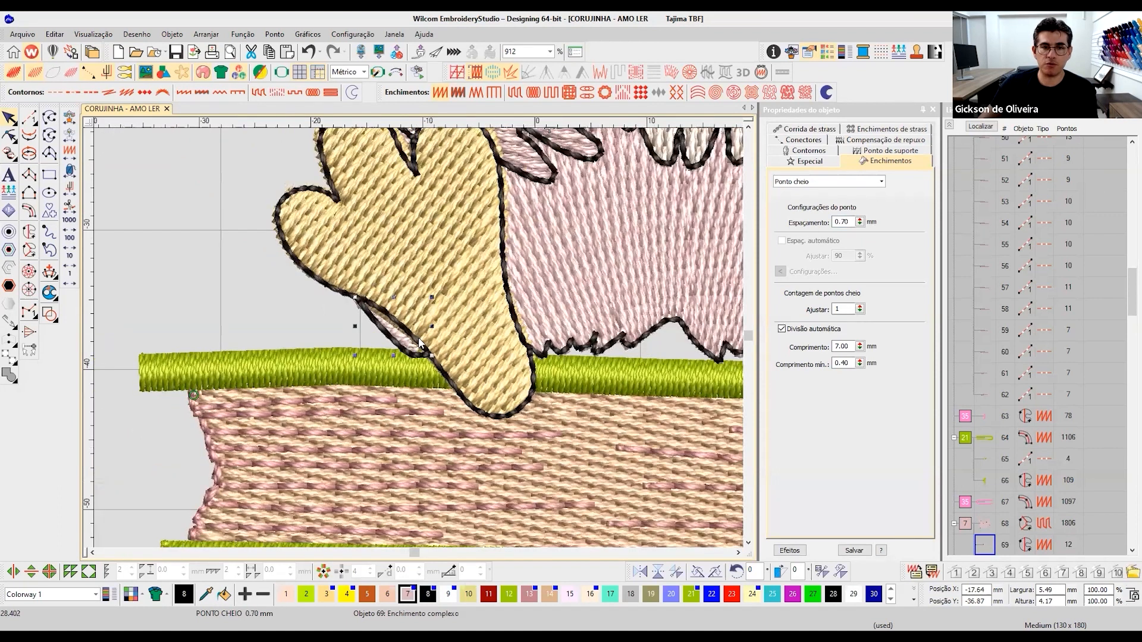
pyautogui.scroll(-1, 420, 293)
pyautogui.scroll(3, 748, 132)
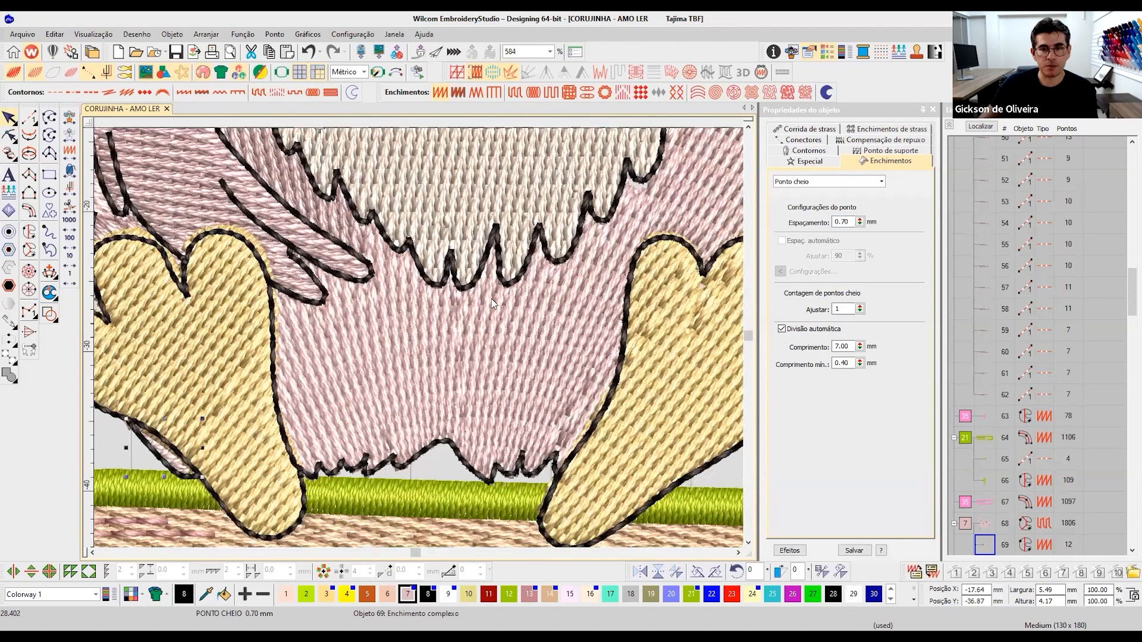
pyautogui.scroll(-2, 470, 284)
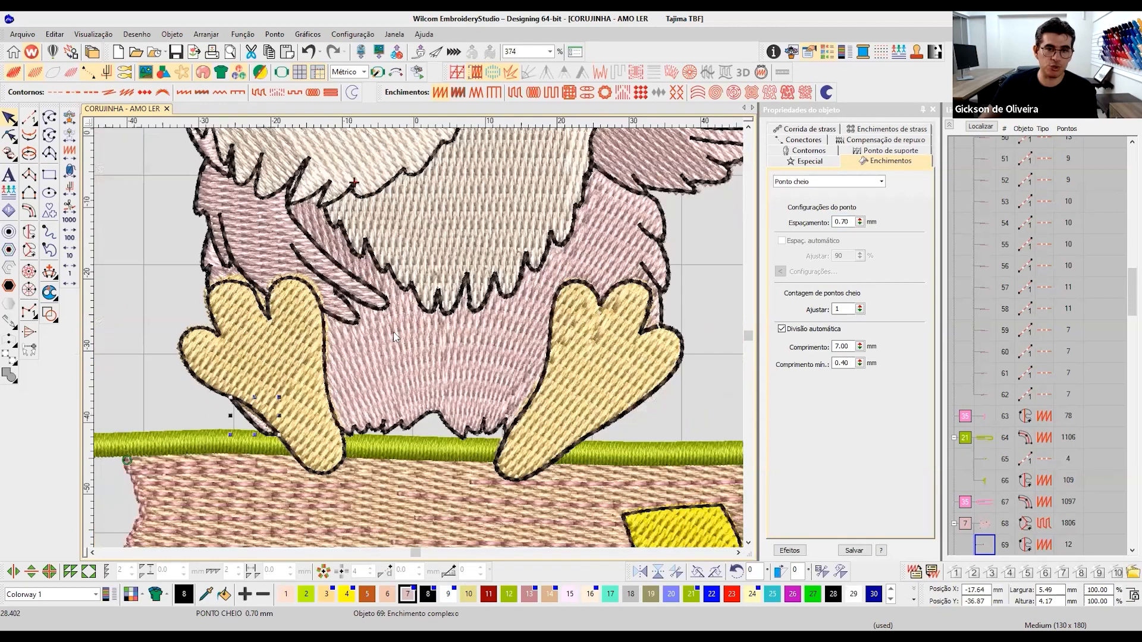
# Select the group holding the white eye highlights and cream eye fills, and ungroup it.
pyautogui.scroll(-2, 350, 328)
pyautogui.scroll(3, 492, 261)
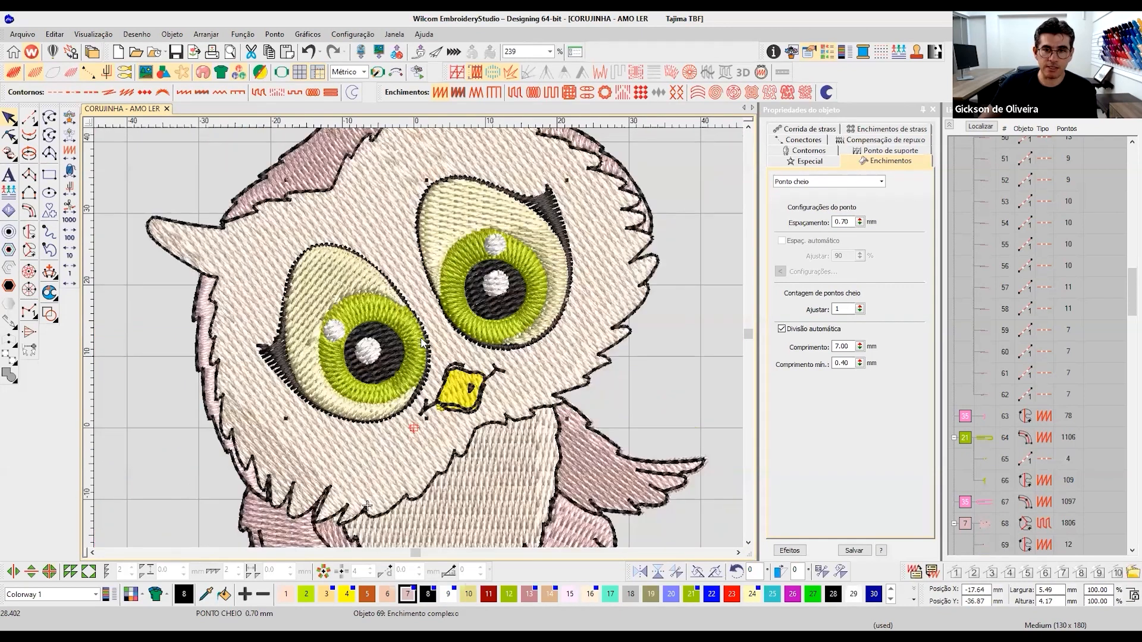
pyautogui.click(419, 339)
pyautogui.scroll(2, 426, 324)
pyautogui.scroll(1, 434, 315)
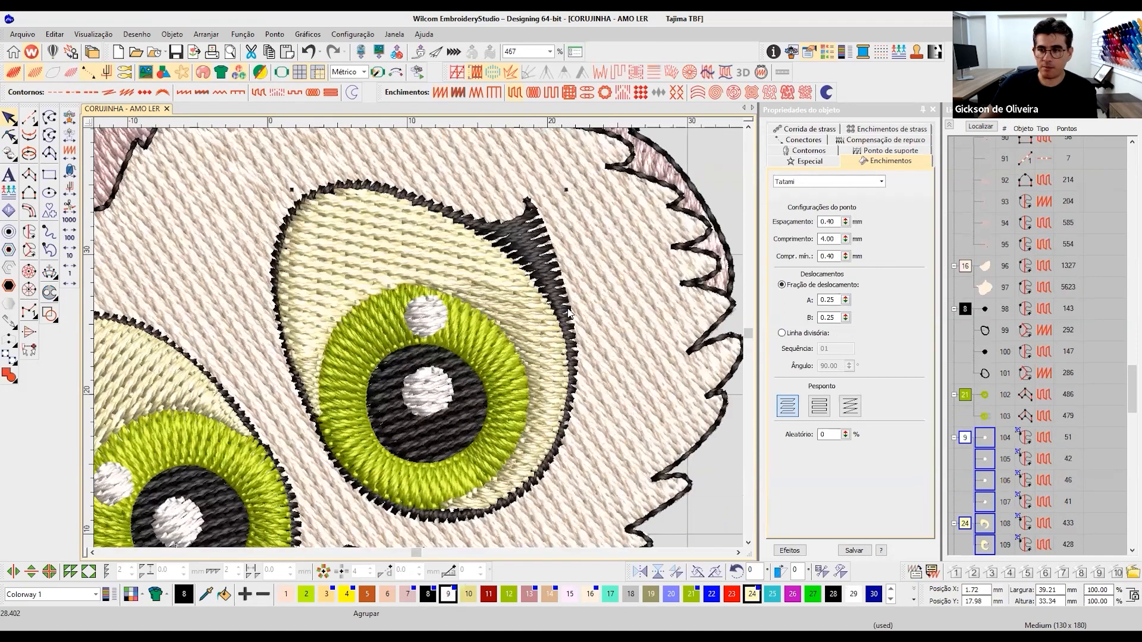
pyautogui.rightClick(1021, 409)
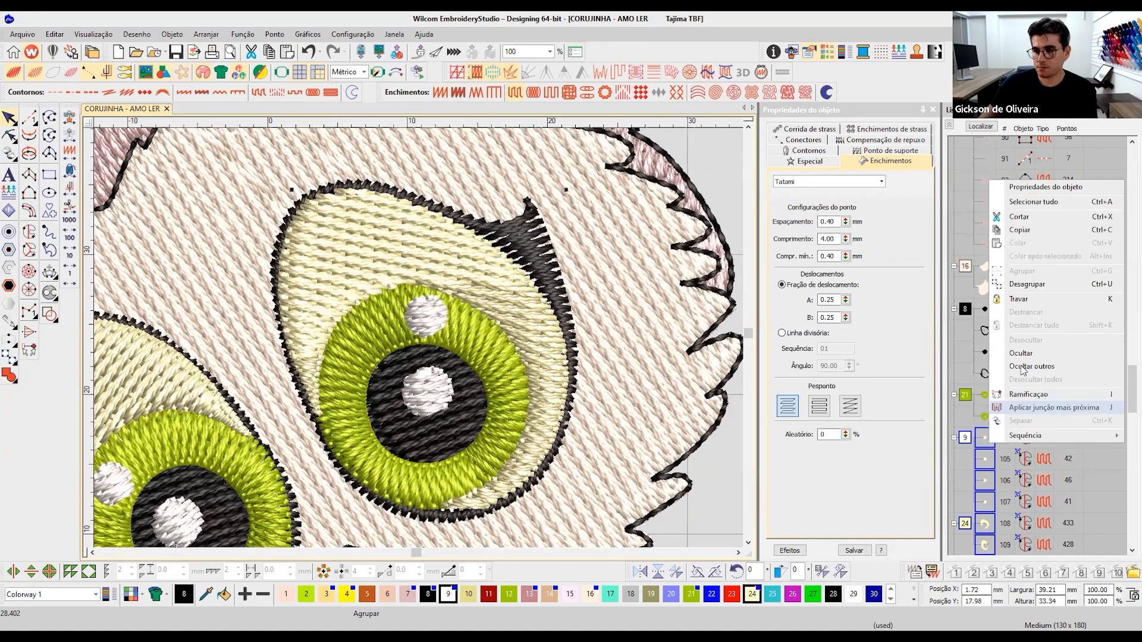
pyautogui.click(1026, 284)
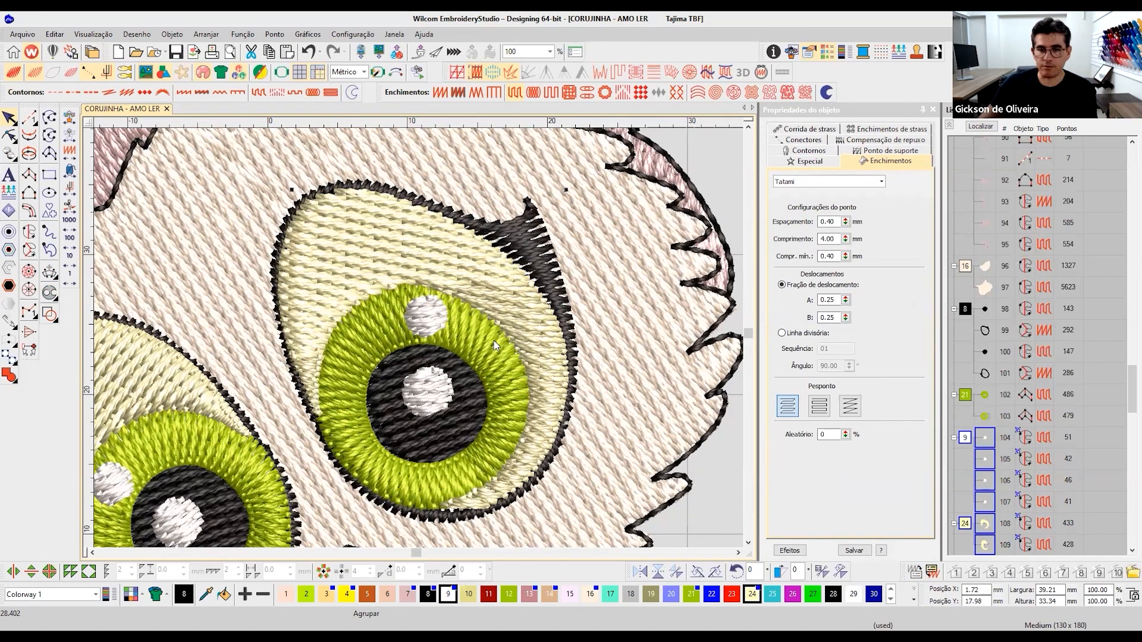
# Change both white highlights of the owl's right-hand eye to Ponto cheio fill.
pyautogui.click(409, 321)
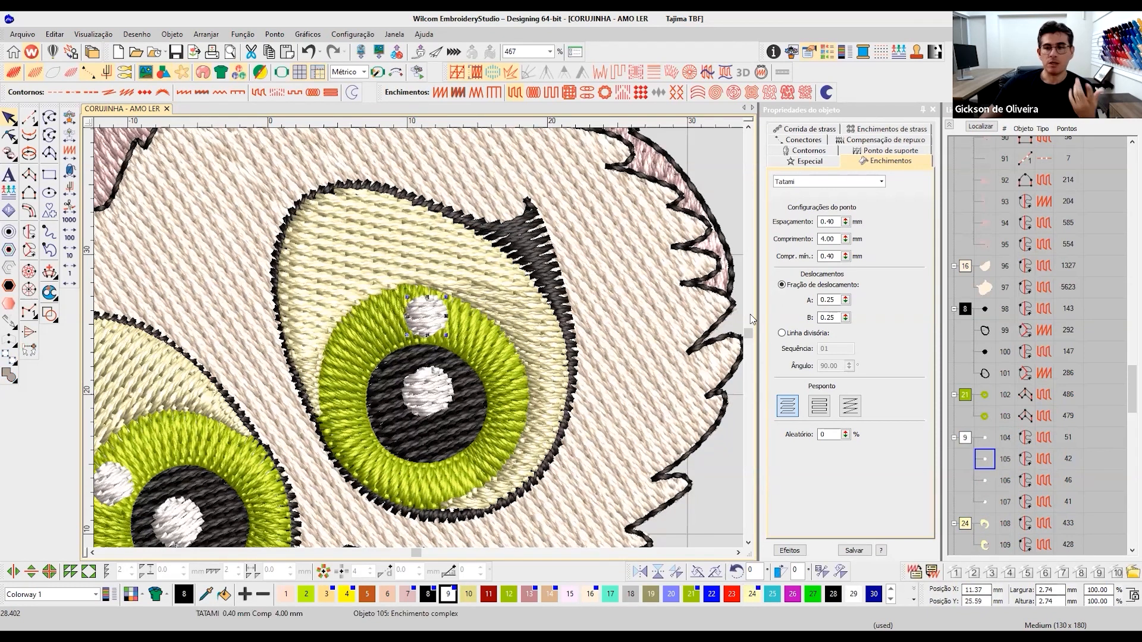
pyautogui.keyDown('ctrl'); pyautogui.click(448, 383); pyautogui.keyUp('ctrl')
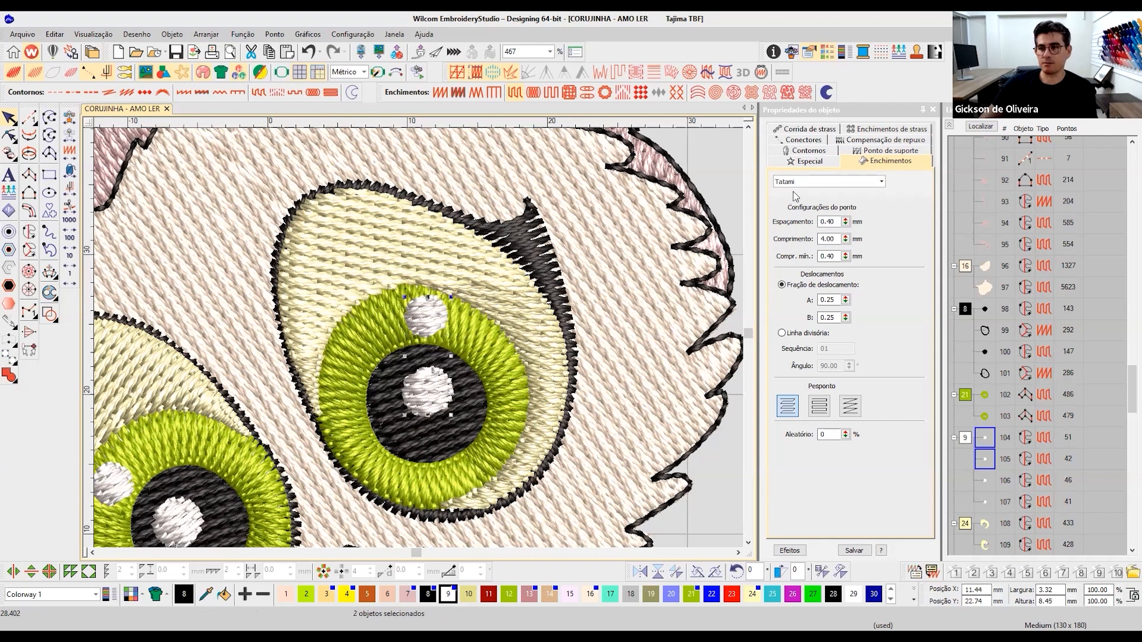
pyautogui.click(828, 181)
pyautogui.click(797, 197)
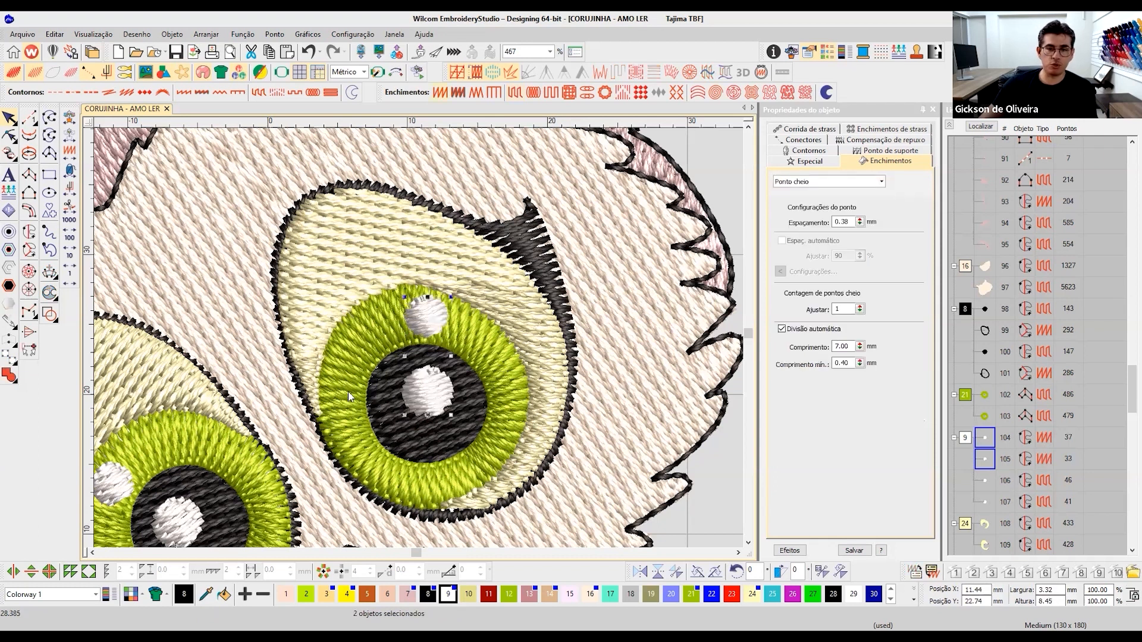
# Apply the Ponto cheio fill to both white highlights of the left-hand eye as well.
pyautogui.click(189, 509)
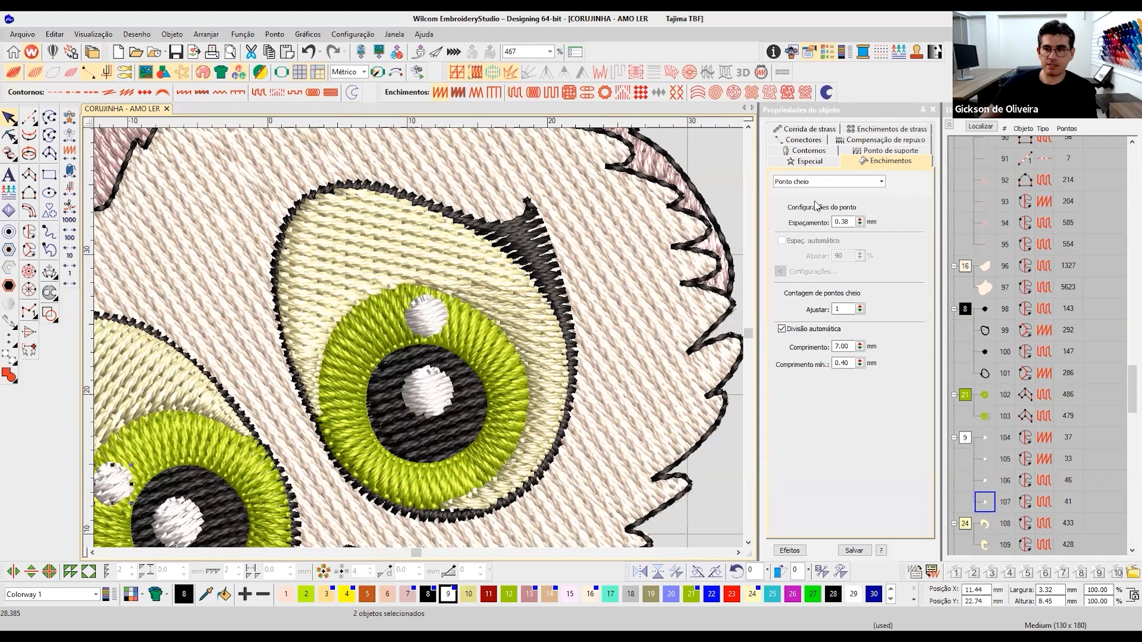
pyautogui.click(816, 183)
pyautogui.click(802, 193)
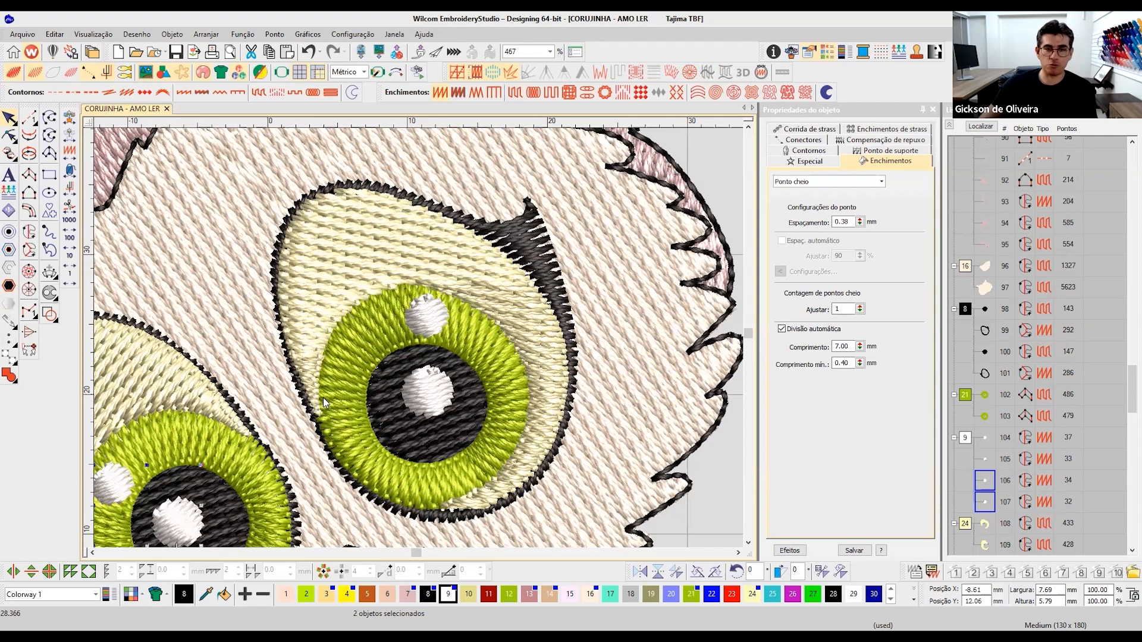
# Change the narrow pink fill along the upper right edge of the owl's head to Ponto cheio.
pyautogui.scroll(-2, 419, 337)
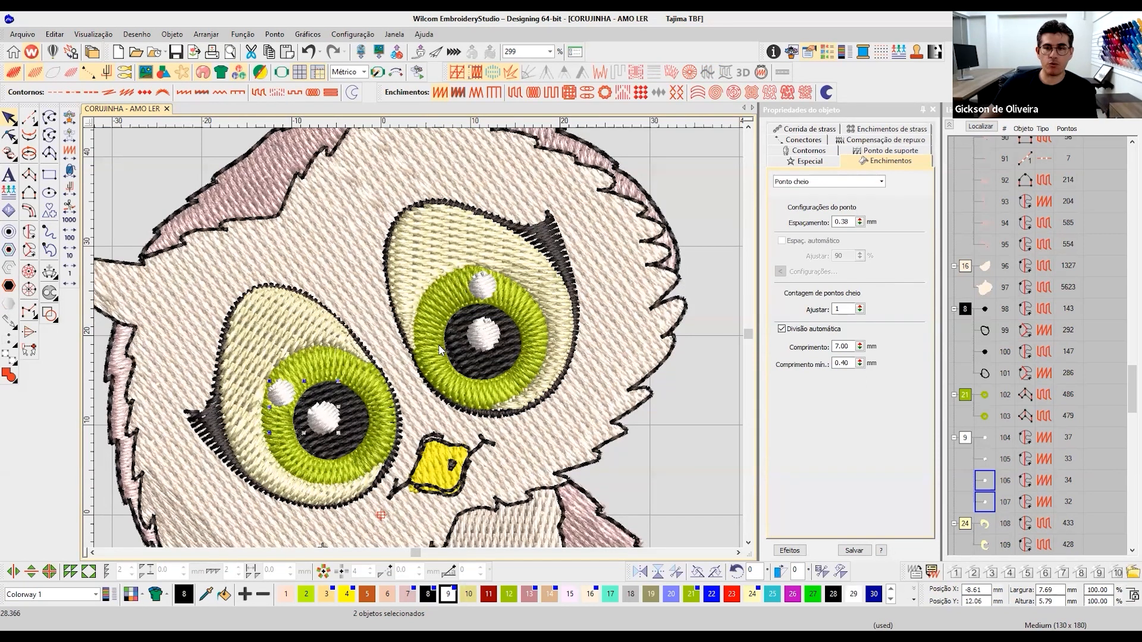
pyautogui.scroll(-1, 559, 223)
pyautogui.scroll(-3, 417, 339)
pyautogui.scroll(2, 417, 351)
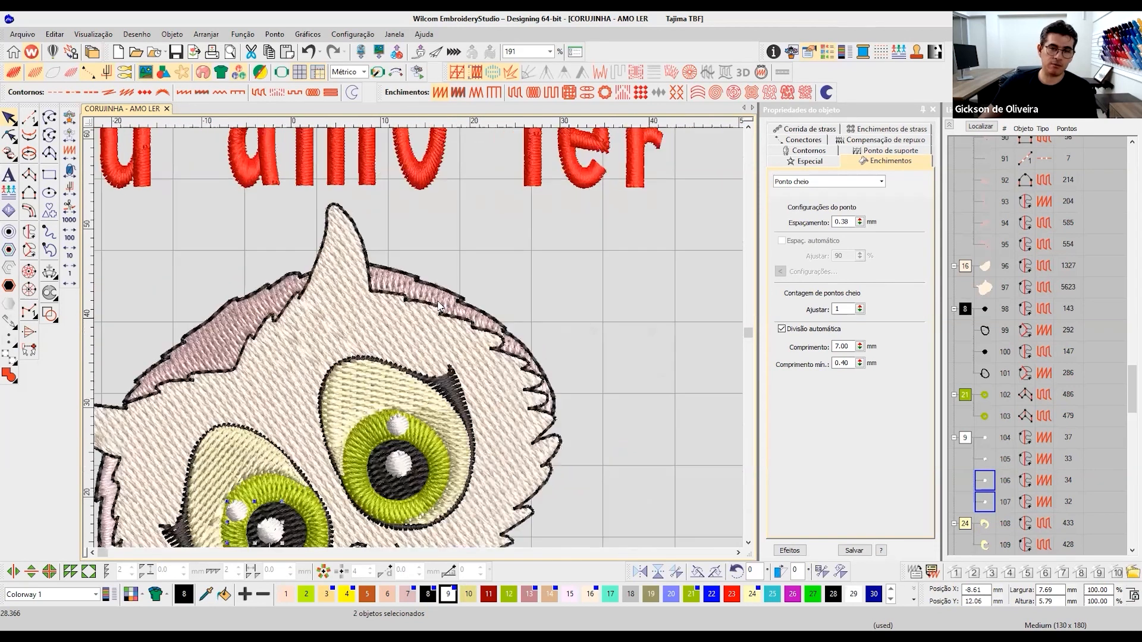
pyautogui.scroll(1, 414, 373)
pyautogui.click(461, 373)
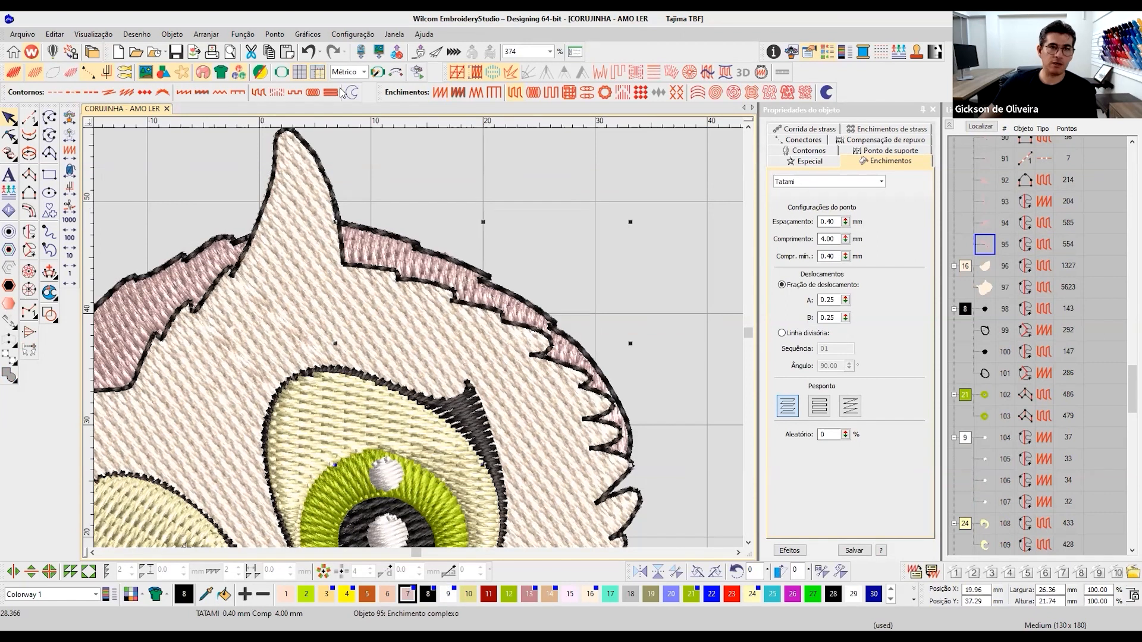
pyautogui.click(807, 183)
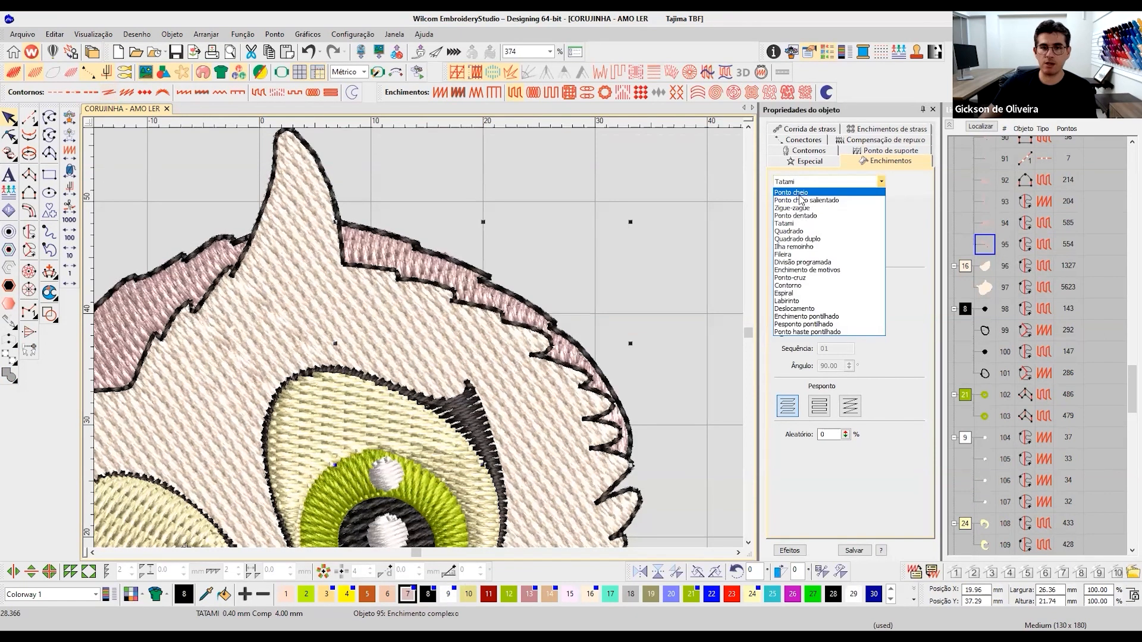
pyautogui.click(800, 199)
pyautogui.scroll(-4, 421, 342)
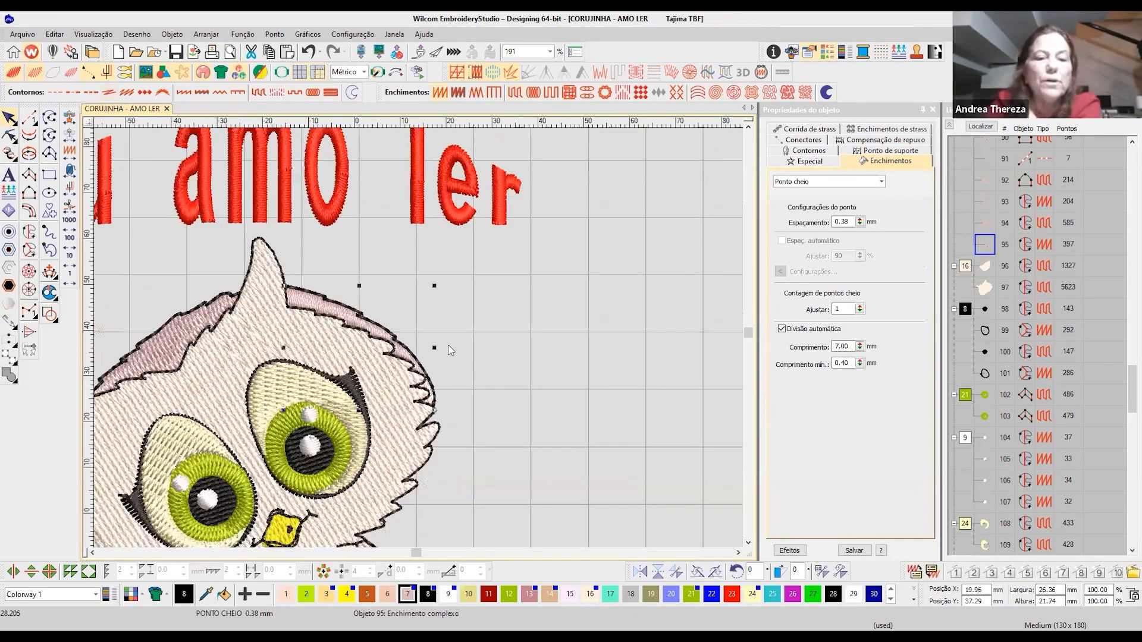
pyautogui.scroll(-4, 404, 342)
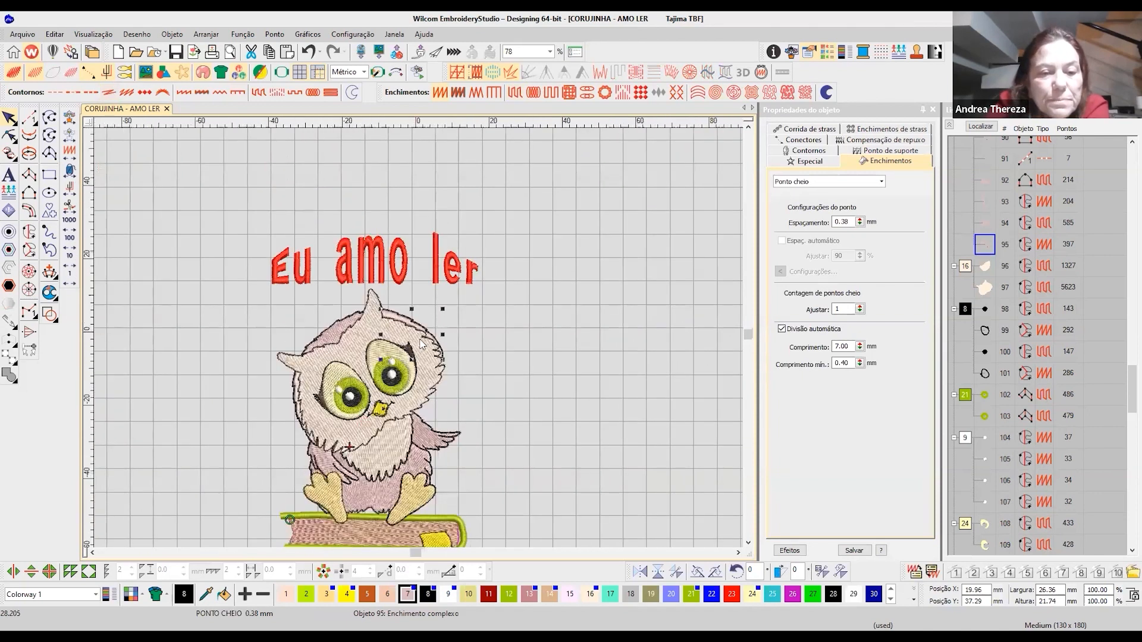
# Isolate all the black running-stitch outline objects of colour 8, hiding every other part of the design.
pyautogui.scroll(3, 427, 343)
pyautogui.scroll(2, 427, 343)
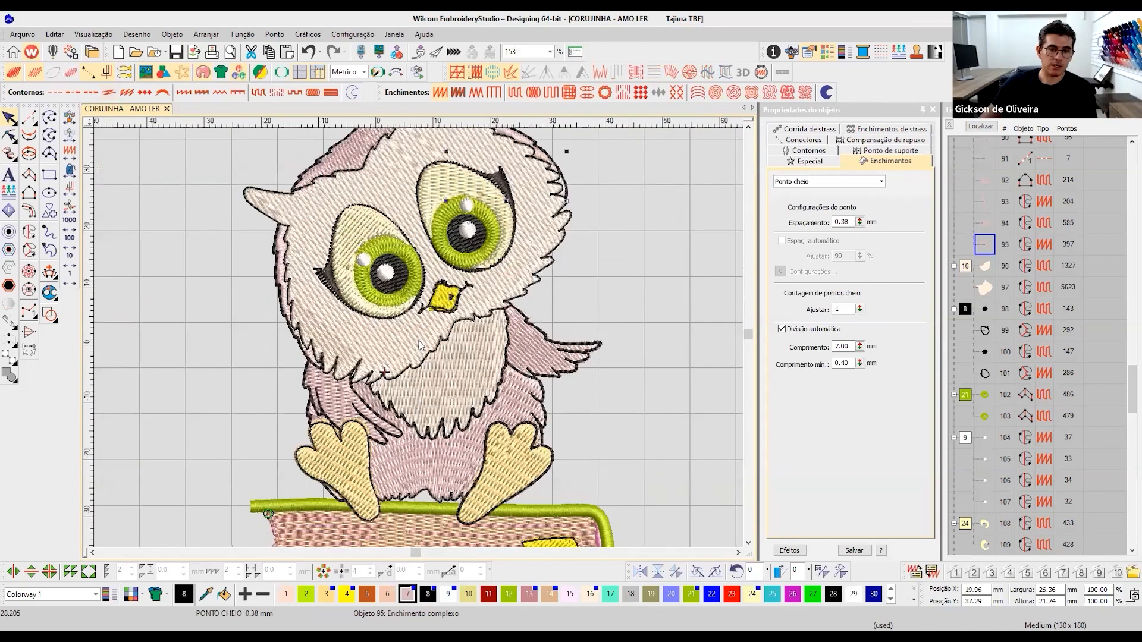
pyautogui.scroll(1, 419, 339)
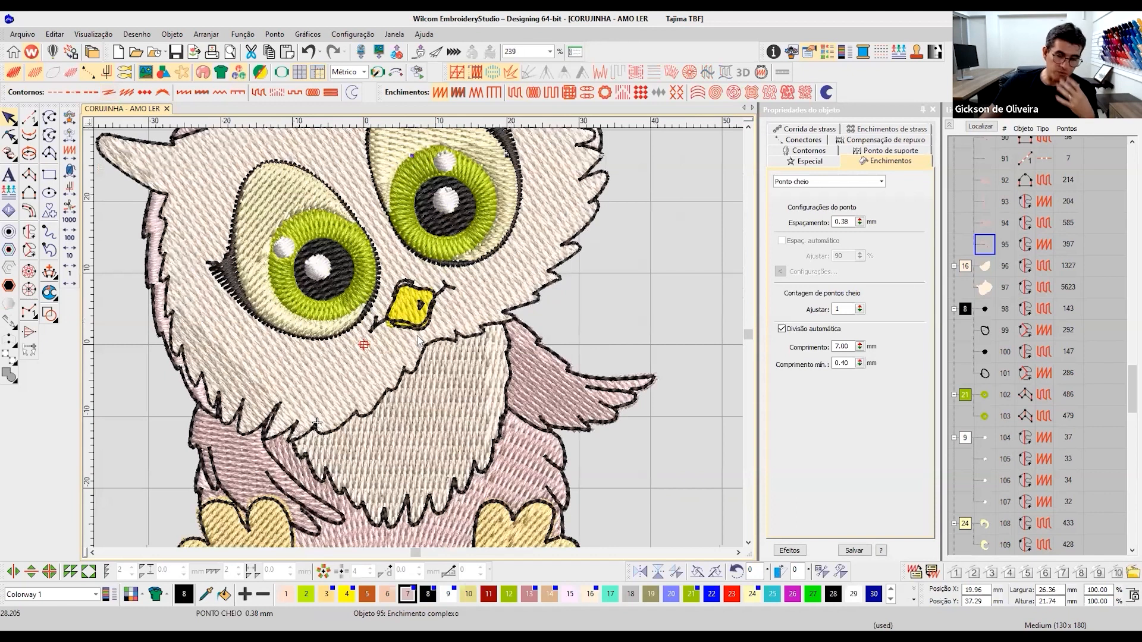
pyautogui.scroll(-1, 419, 339)
pyautogui.scroll(-2, 450, 319)
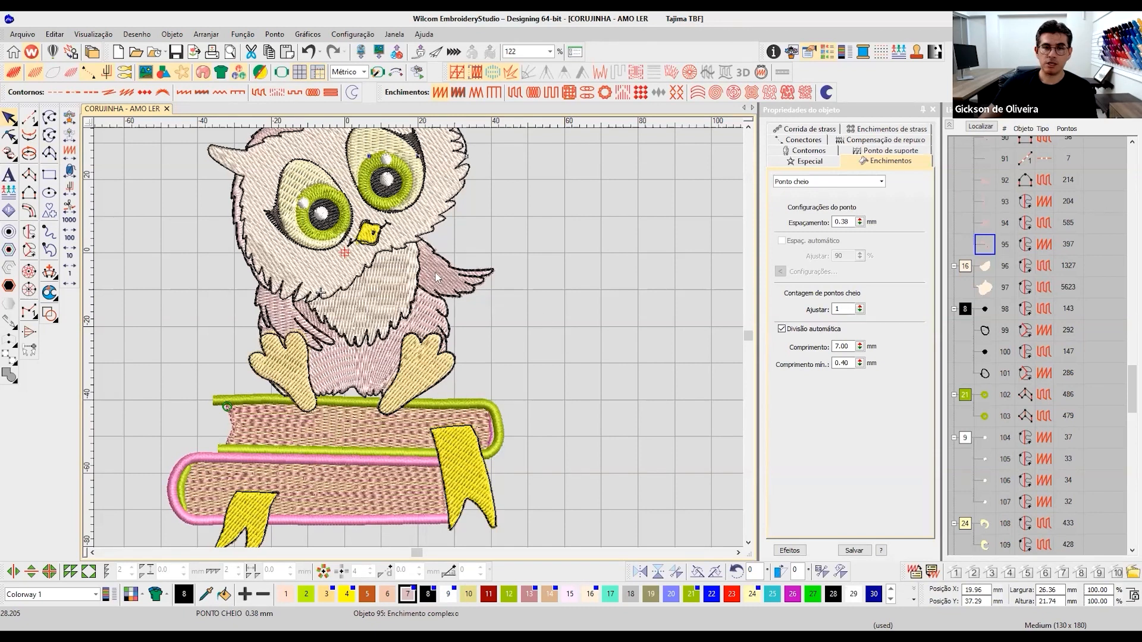
pyautogui.click(504, 254)
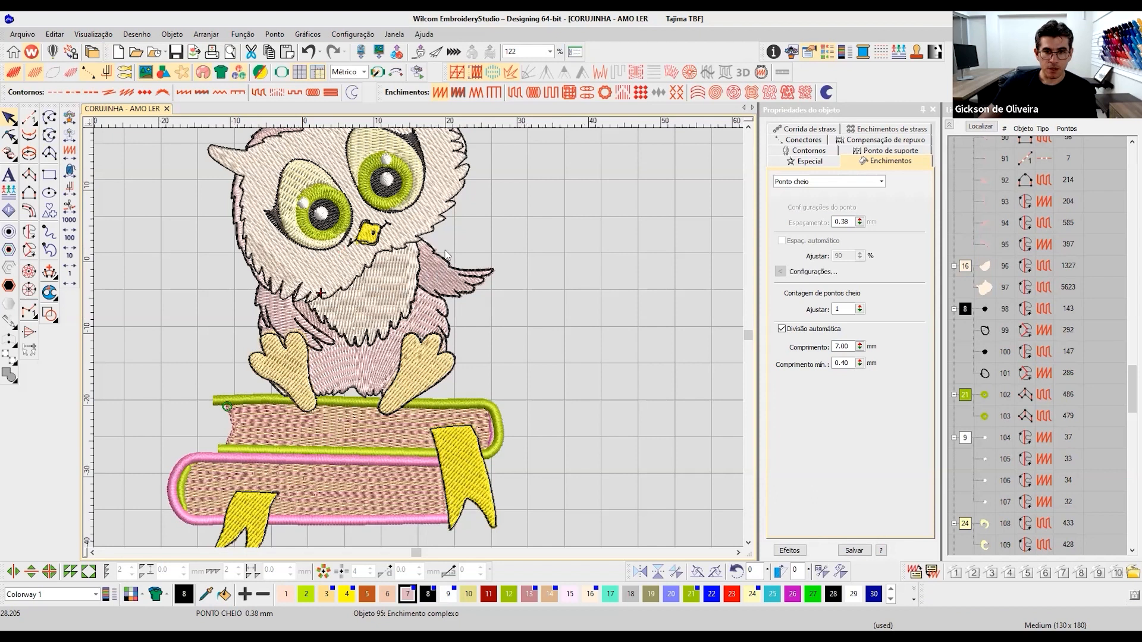
pyautogui.scroll(3, 446, 255)
pyautogui.scroll(-5, 973, 355)
pyautogui.click(965, 351)
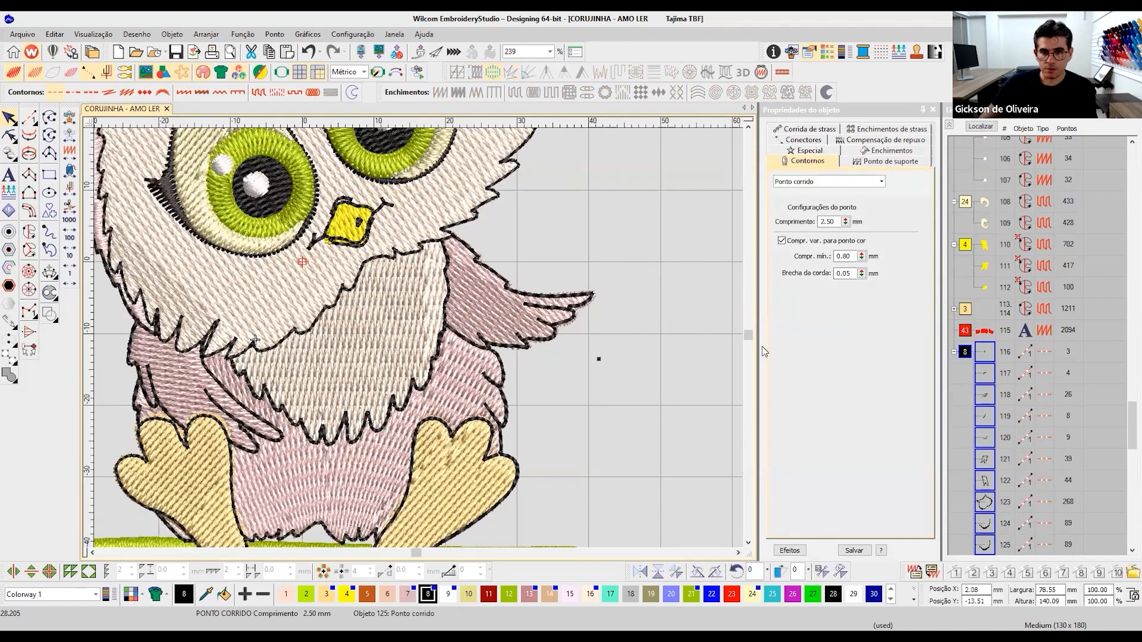
pyautogui.click(716, 324)
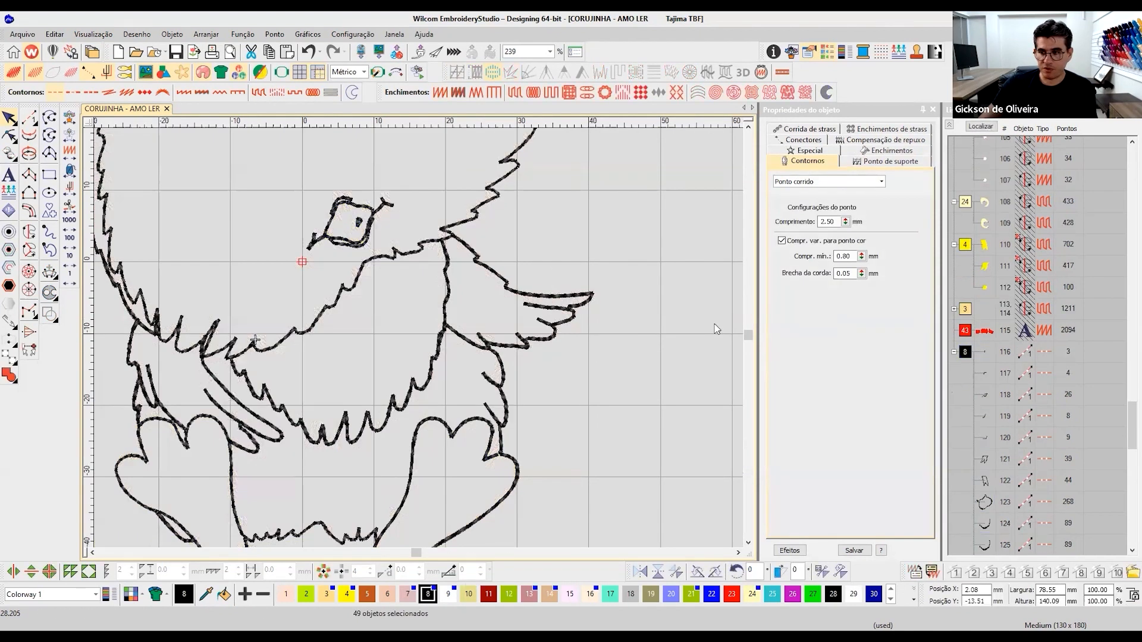
# Move the right-hand wing's outline strokes aside to check for duplicates lying beneath them, and undo the moves.
pyautogui.moveTo(446, 305); pyautogui.dragTo(538, 286)
pyautogui.click(501, 296)
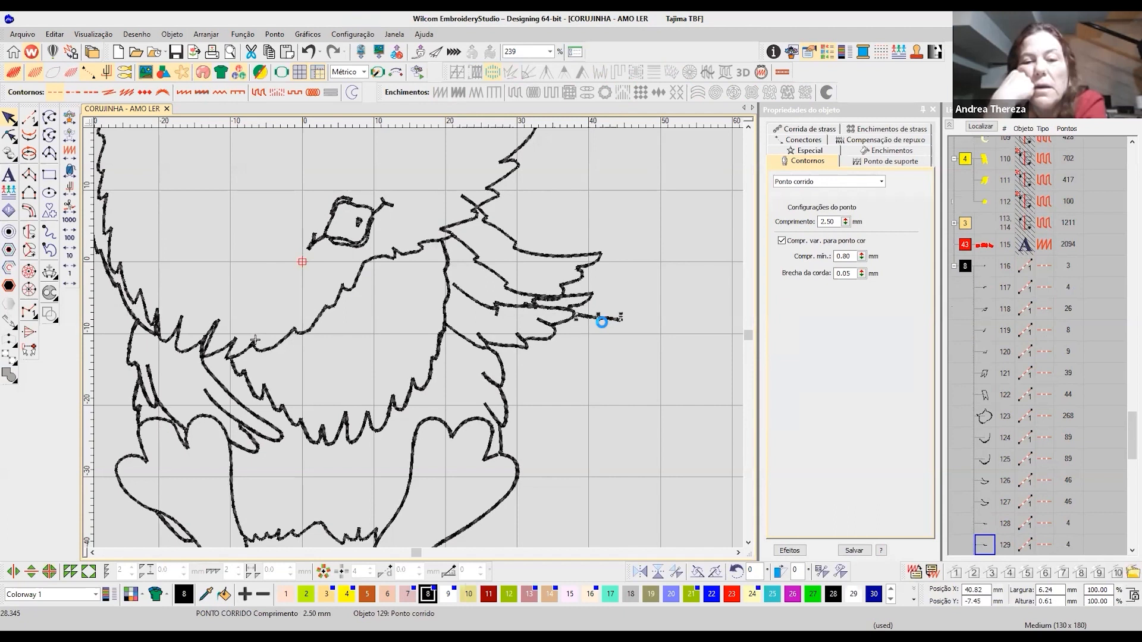
pyautogui.hotkey('ctrl', 'z')
pyautogui.click(577, 271)
pyautogui.moveTo(578, 271); pyautogui.dragTo(597, 235)
pyautogui.hotkey('ctrl', 'z')
pyautogui.hotkey('ctrl', 'z')
# Switch between realistic and plain stitch display and examine the outline's connectors and trims around the chest, wing and feet.
pyautogui.scroll(-2, 342, 330)
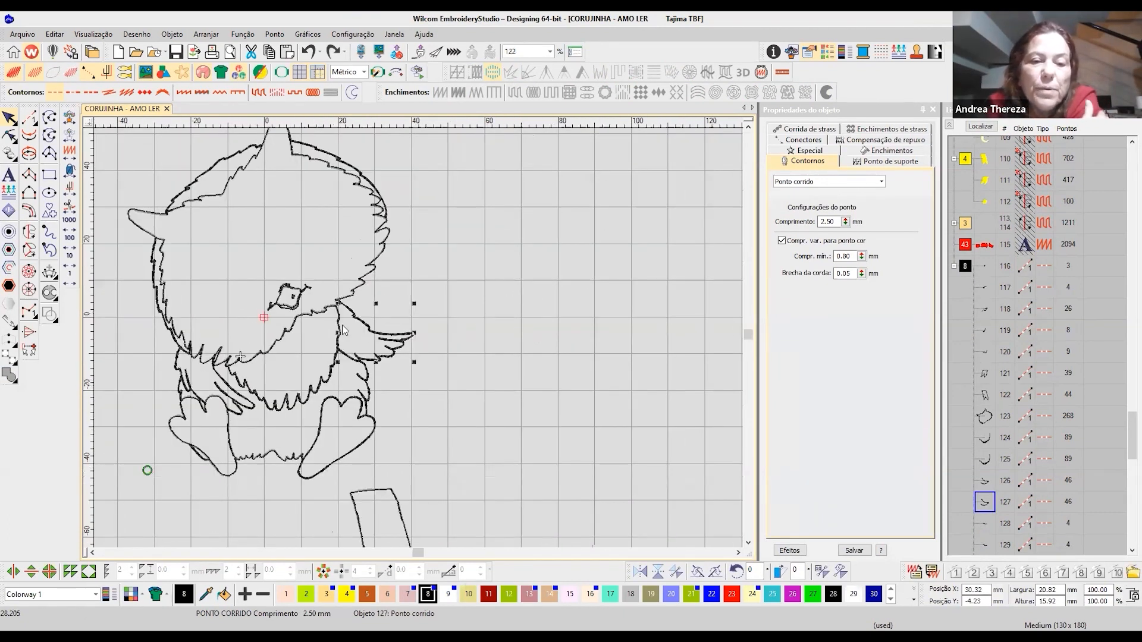
pyautogui.press('t')
pyautogui.press('Escape')
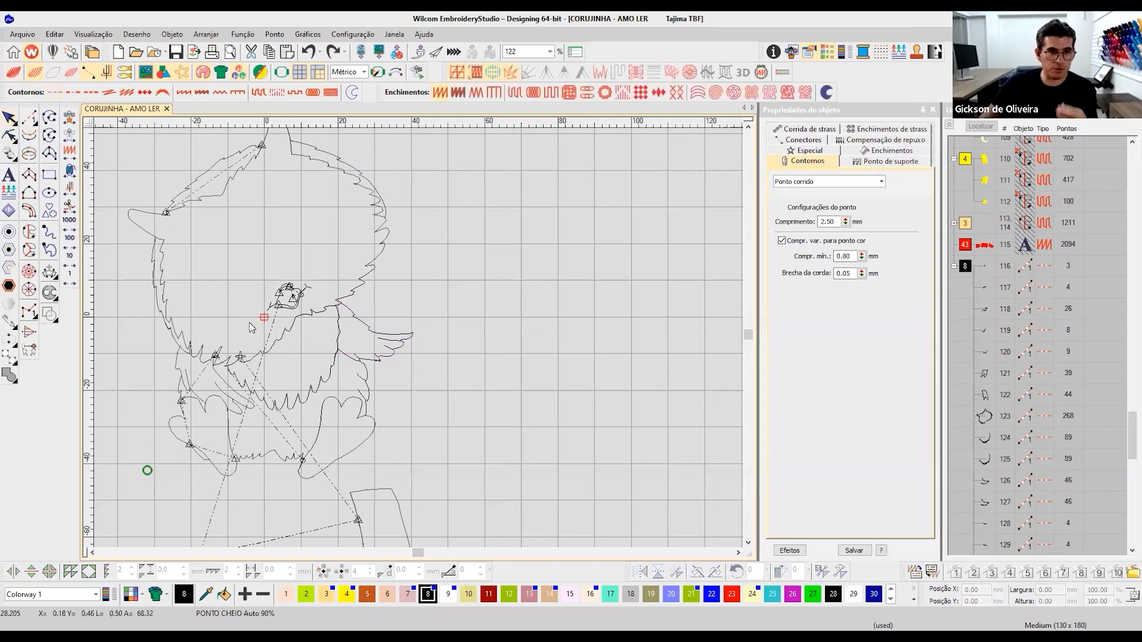
pyautogui.scroll(1, 249, 323)
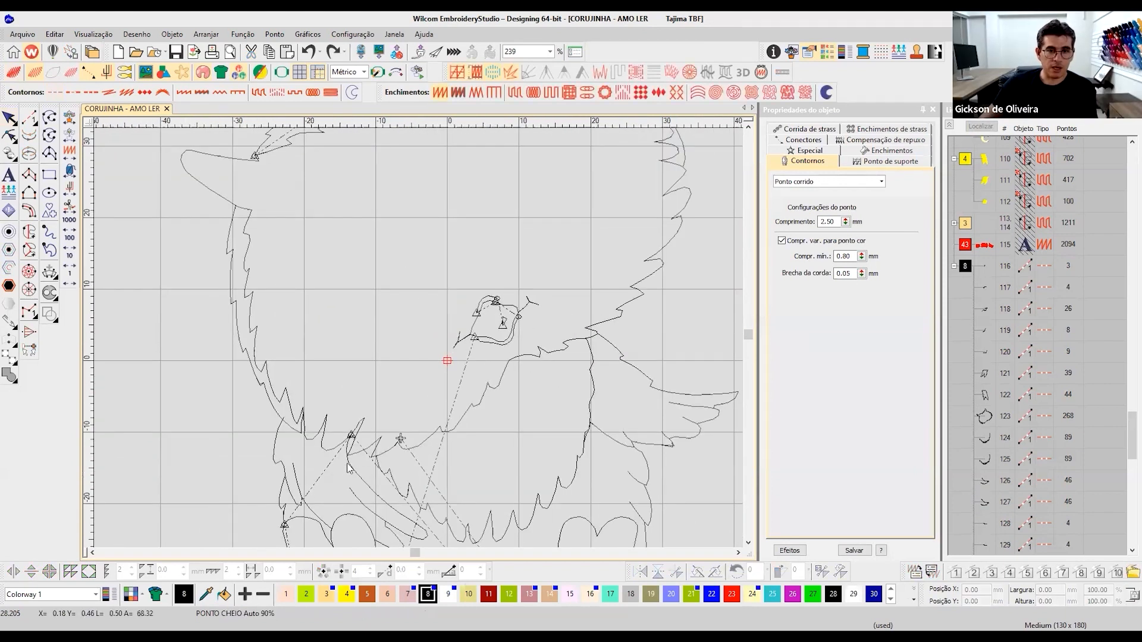
pyautogui.scroll(-3, 346, 463)
pyautogui.scroll(2, 410, 351)
pyautogui.scroll(3, 419, 343)
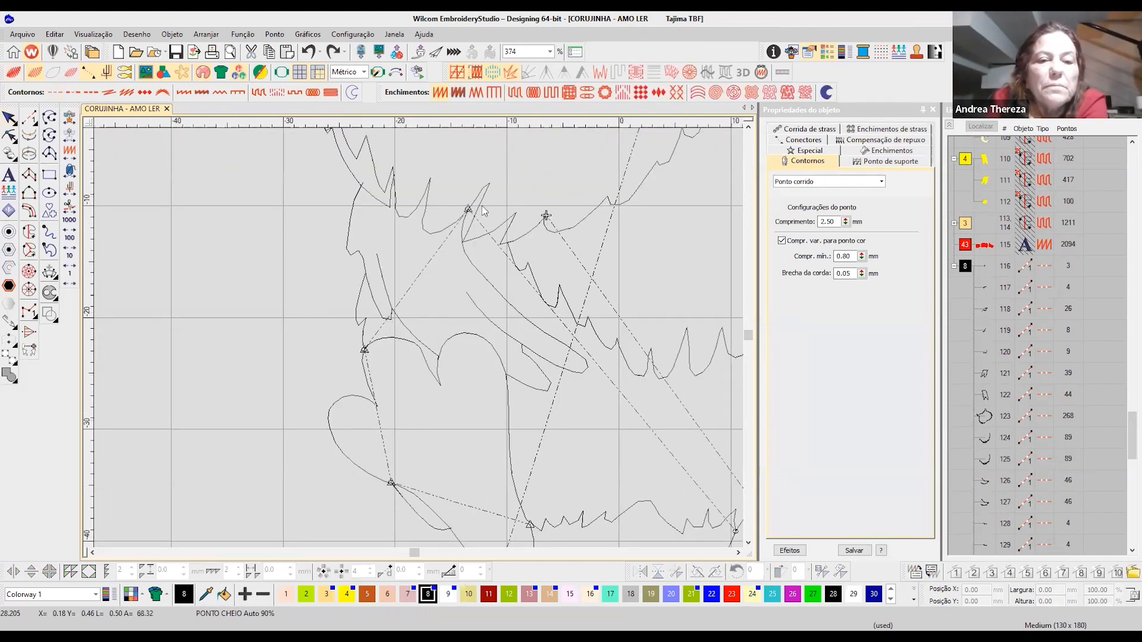
pyautogui.scroll(-3, 421, 343)
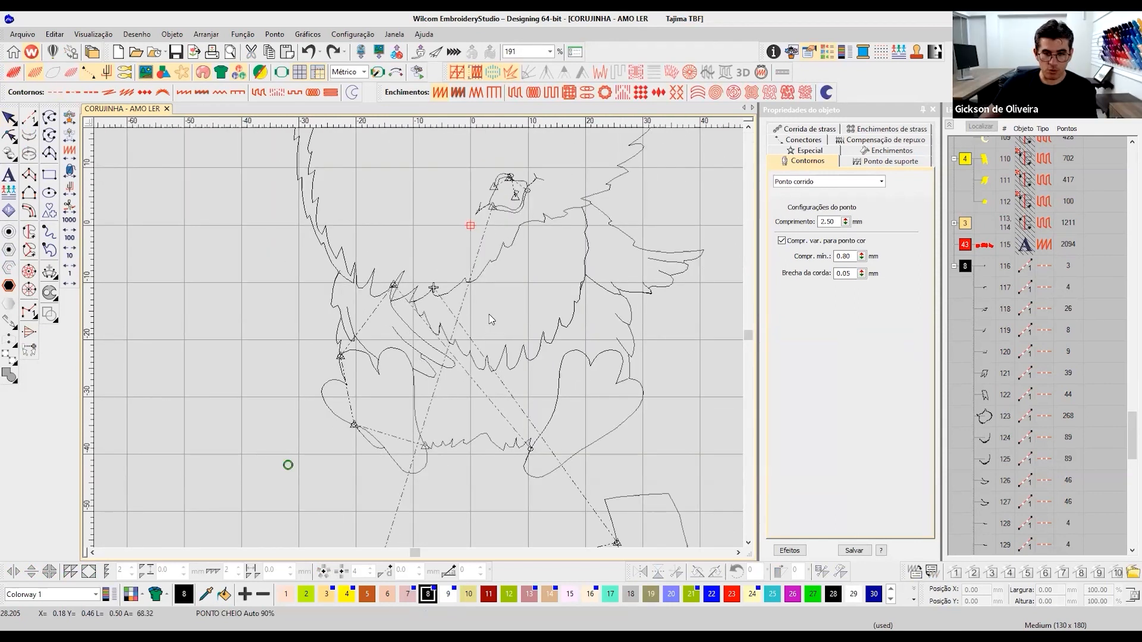
pyautogui.press('t')
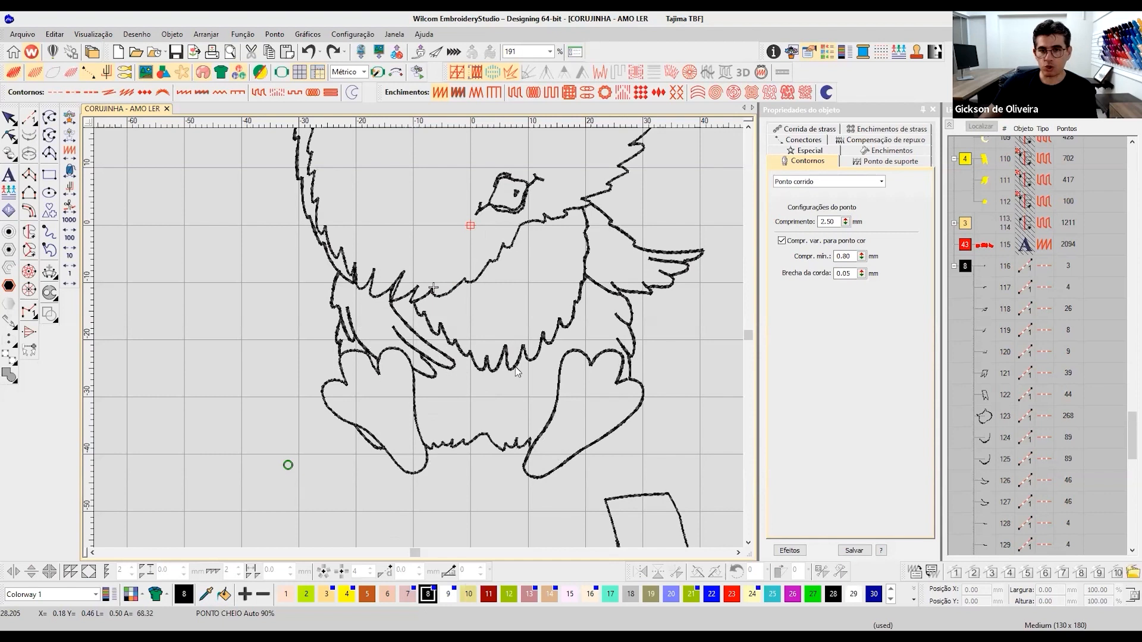
pyautogui.press('t')
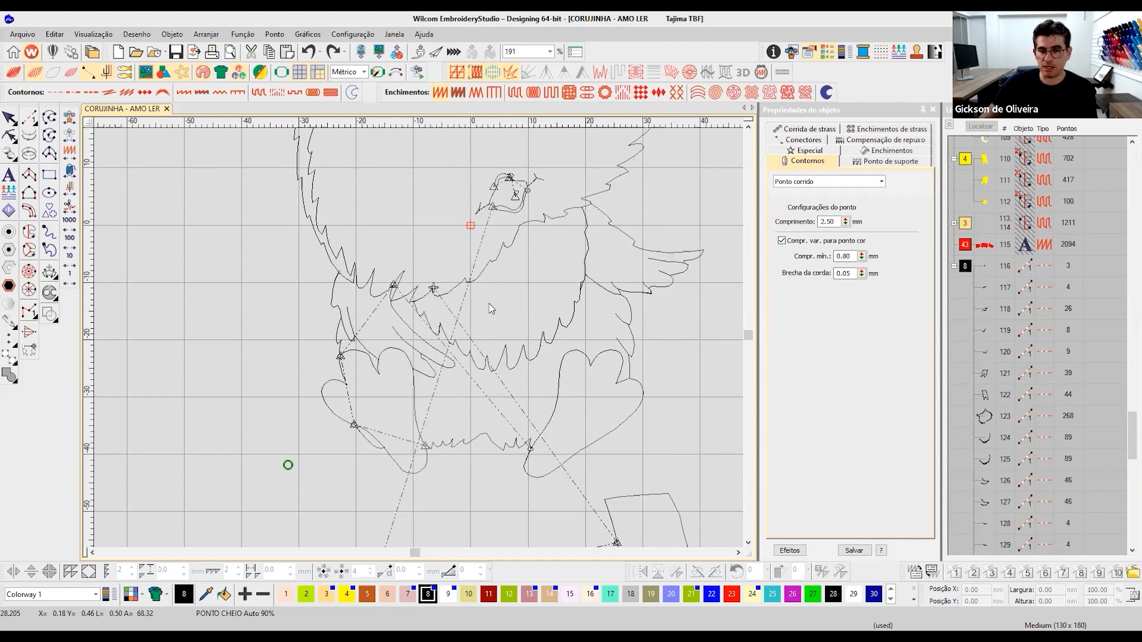
pyautogui.scroll(-2, 470, 310)
pyautogui.scroll(3, 420, 343)
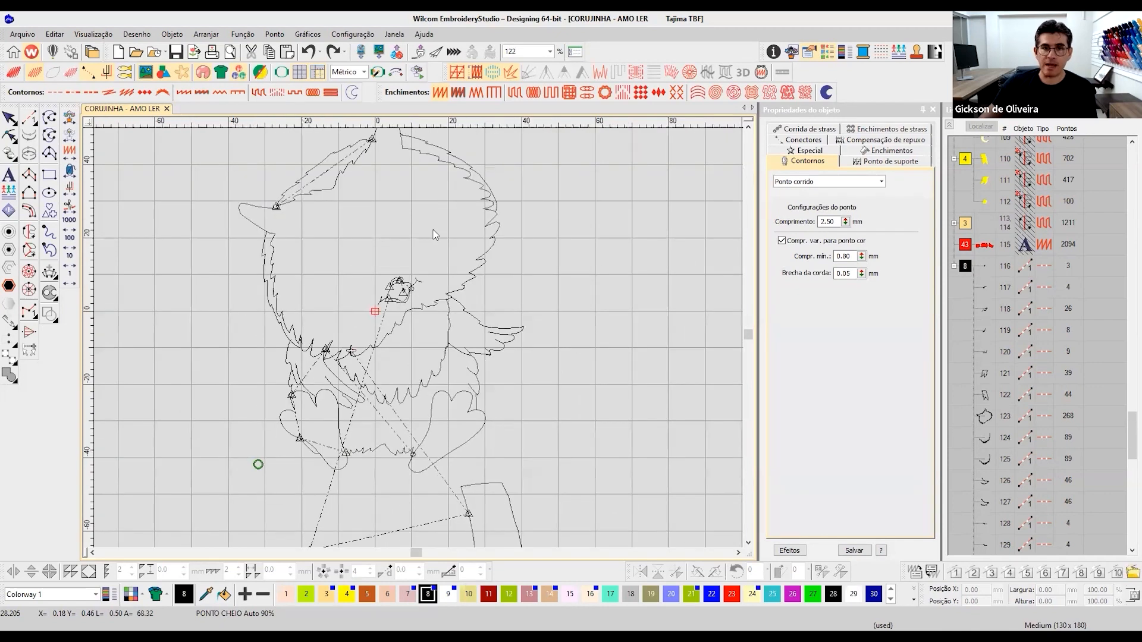
# Inspect the outline along the head's upper left edge and select its stroke to check for a duplicate.
pyautogui.scroll(2, 419, 343)
pyautogui.scroll(5, 419, 342)
pyautogui.press('t')
pyautogui.press('t')
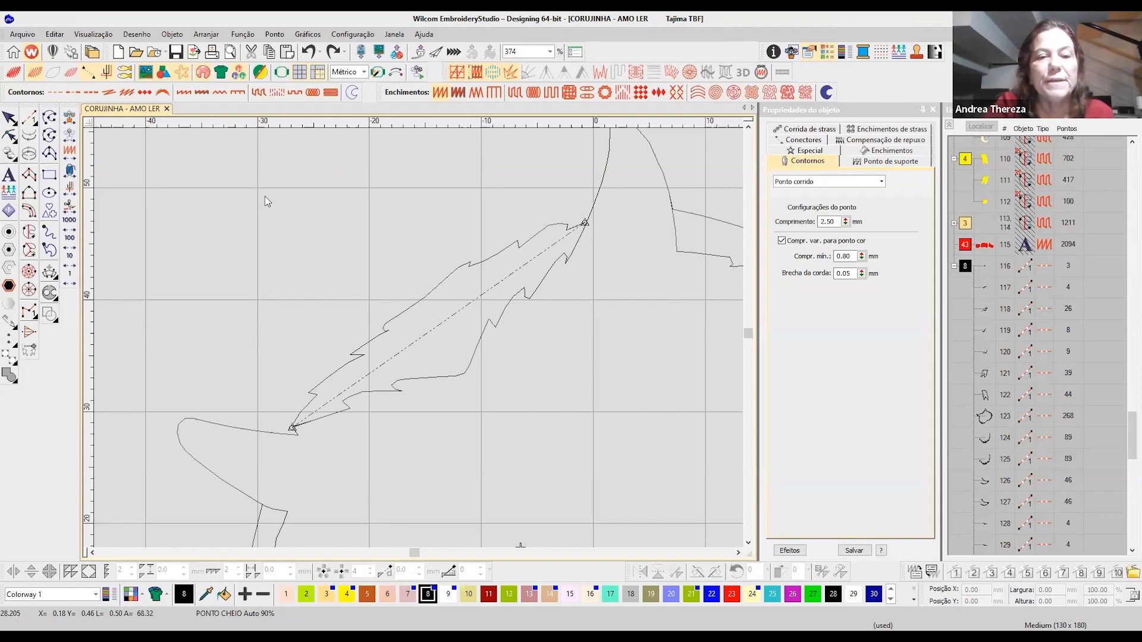
pyautogui.click(15, 73)
pyautogui.click(17, 75)
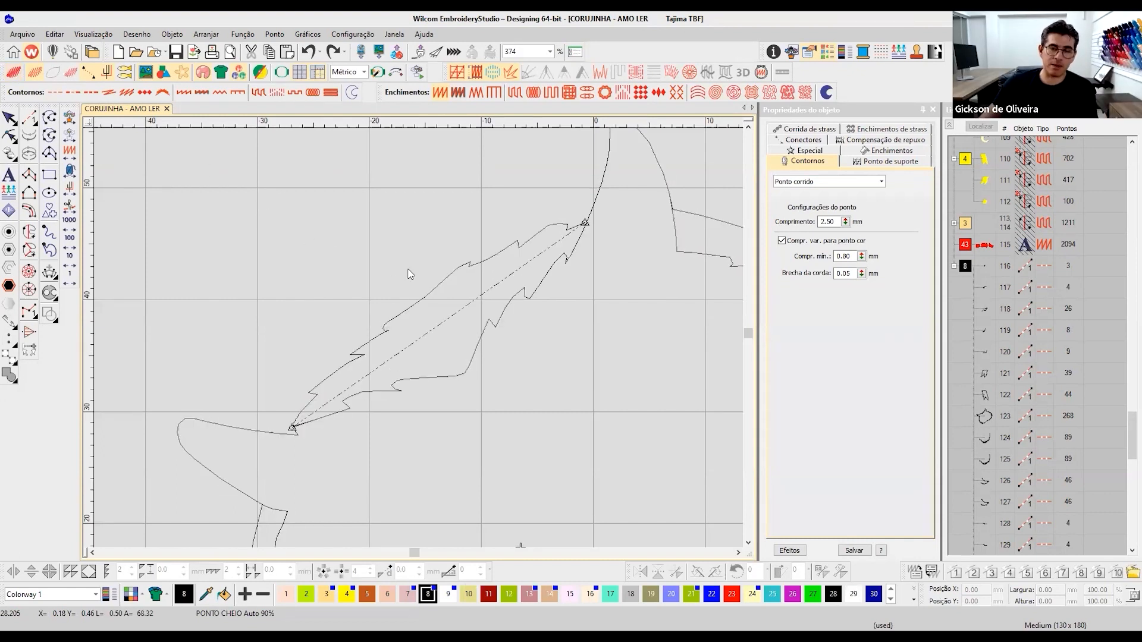
pyautogui.click(498, 256)
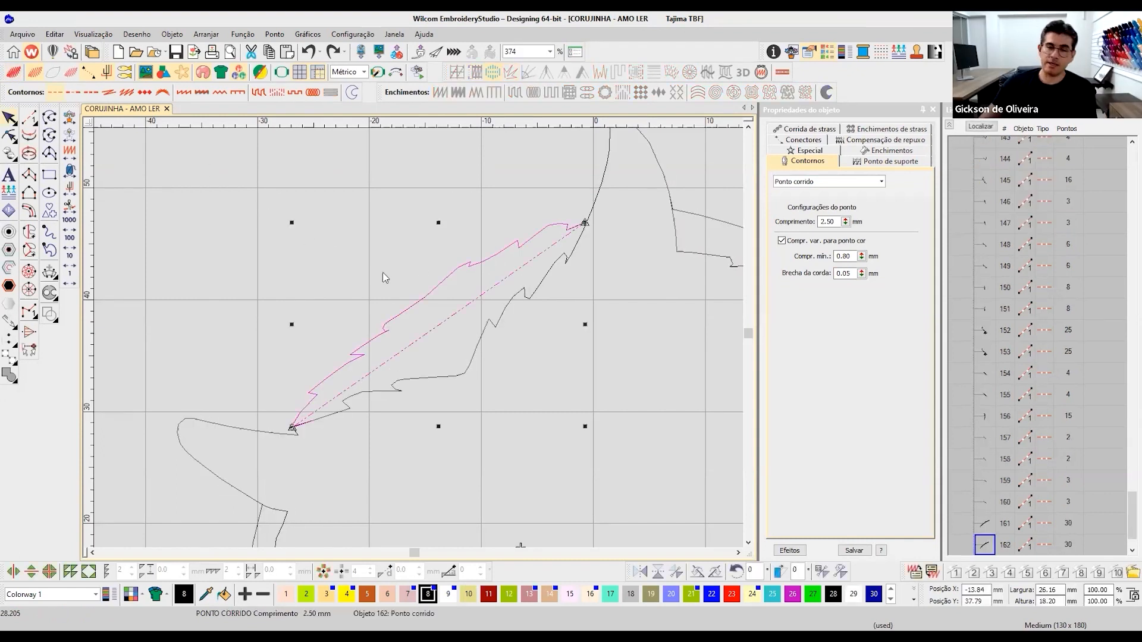
pyautogui.click(395, 298)
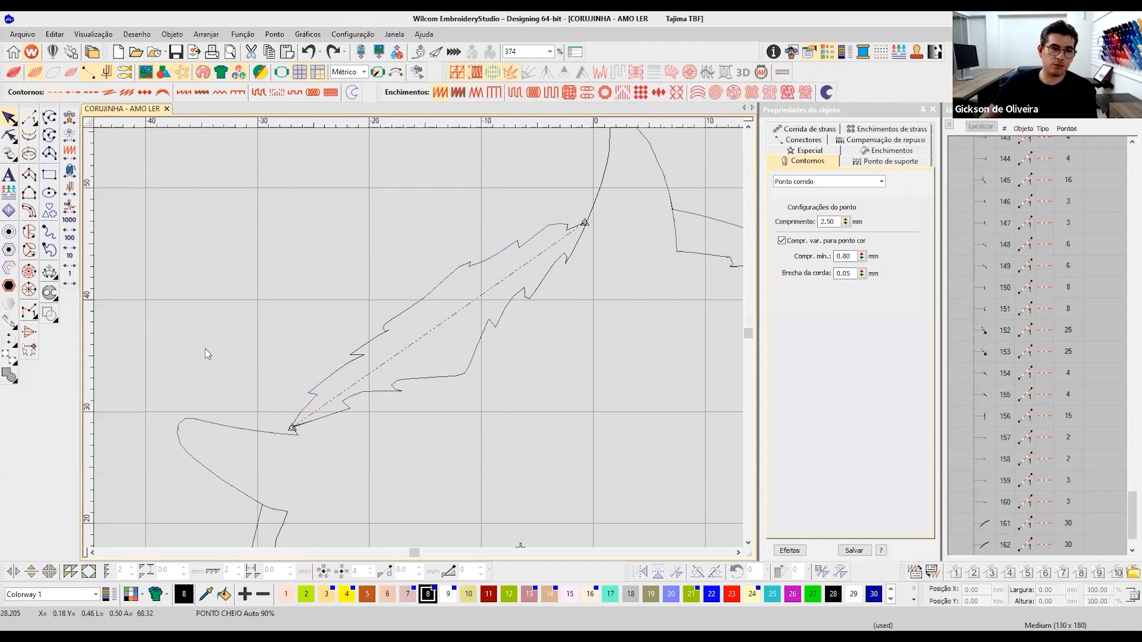
# Collapse the colour list and recolour all the black outline objects, first with green colour 27 and then dark blue colour 30.
pyautogui.click(949, 126)
pyautogui.click(967, 505)
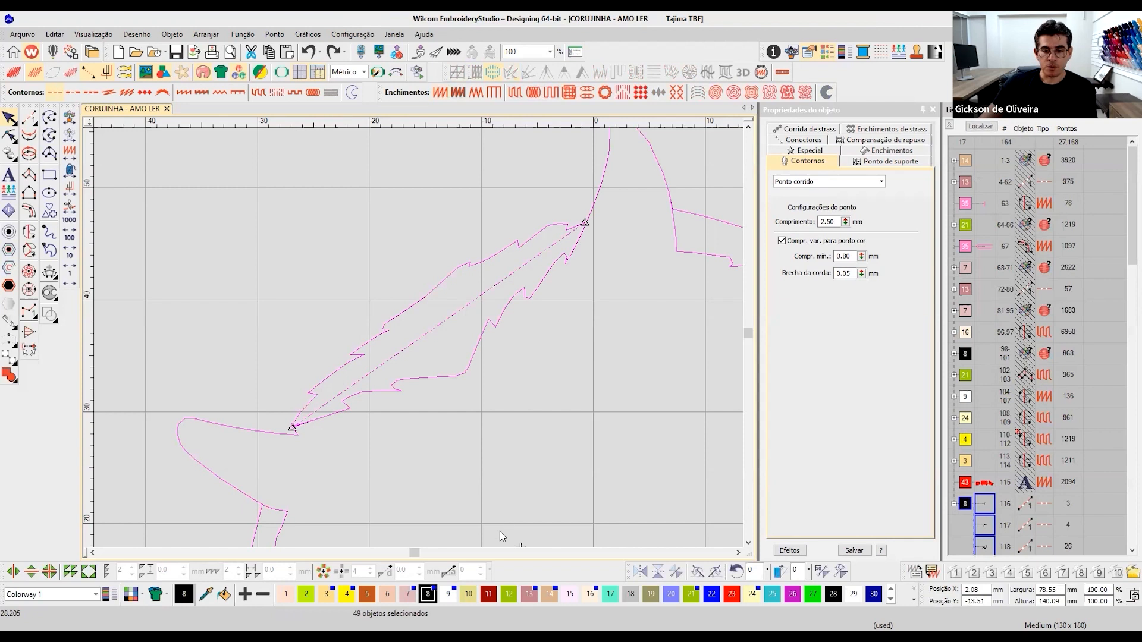
pyautogui.click(530, 368)
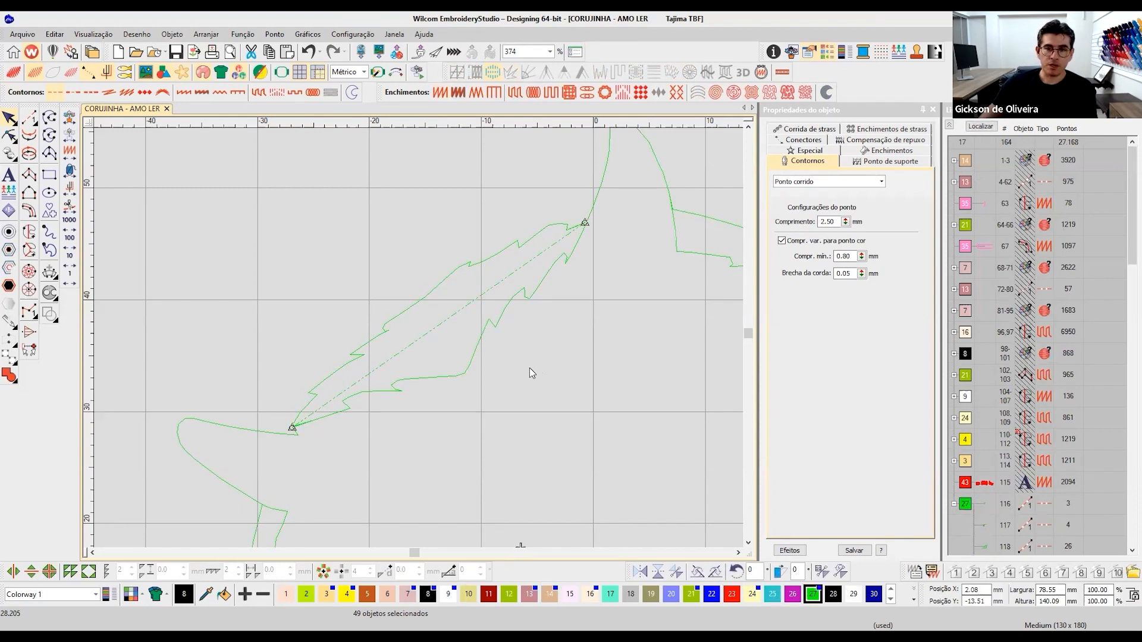
pyautogui.click(965, 505)
pyautogui.click(874, 593)
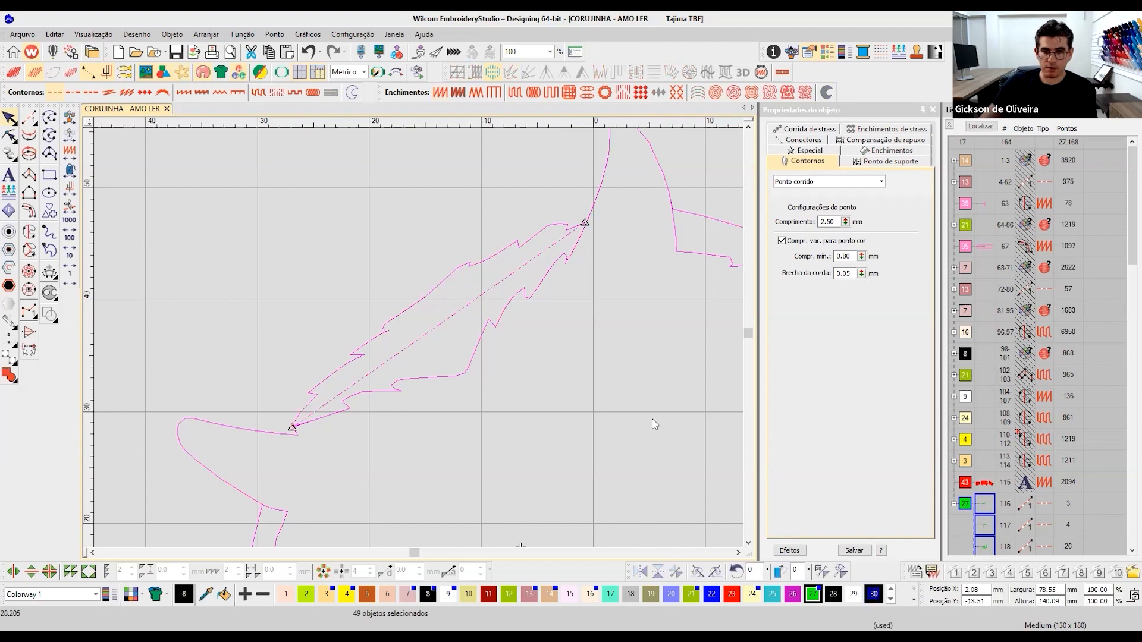
pyautogui.press('Escape')
# Change all the outline objects to blue colour 22.
pyautogui.click(968, 505)
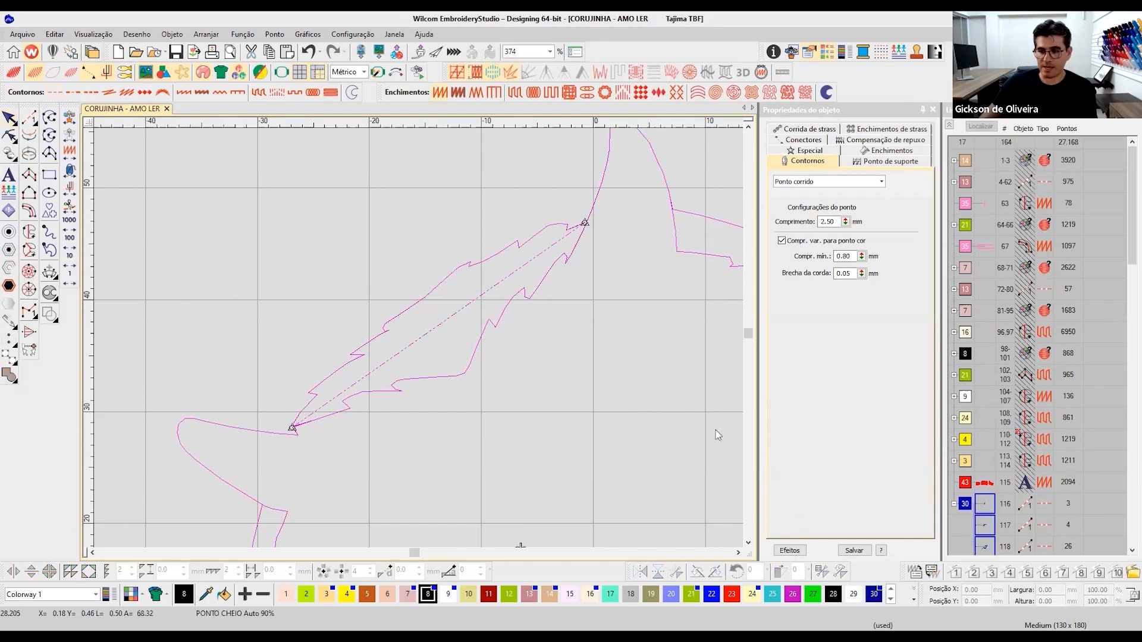
pyautogui.click(813, 597)
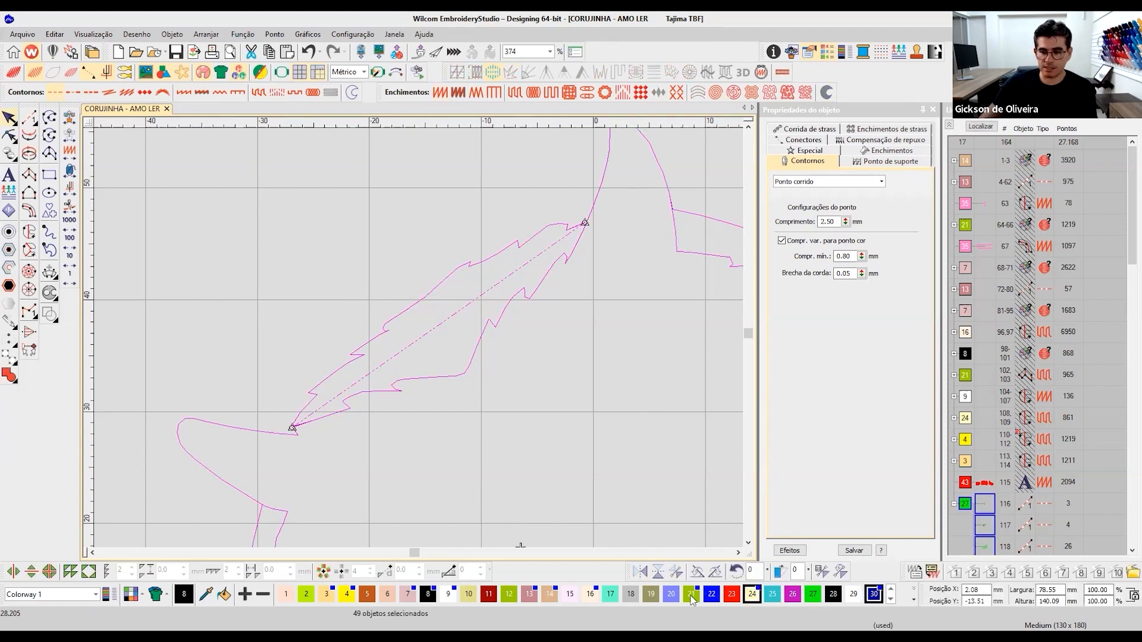
pyautogui.click(711, 595)
pyautogui.press('Escape')
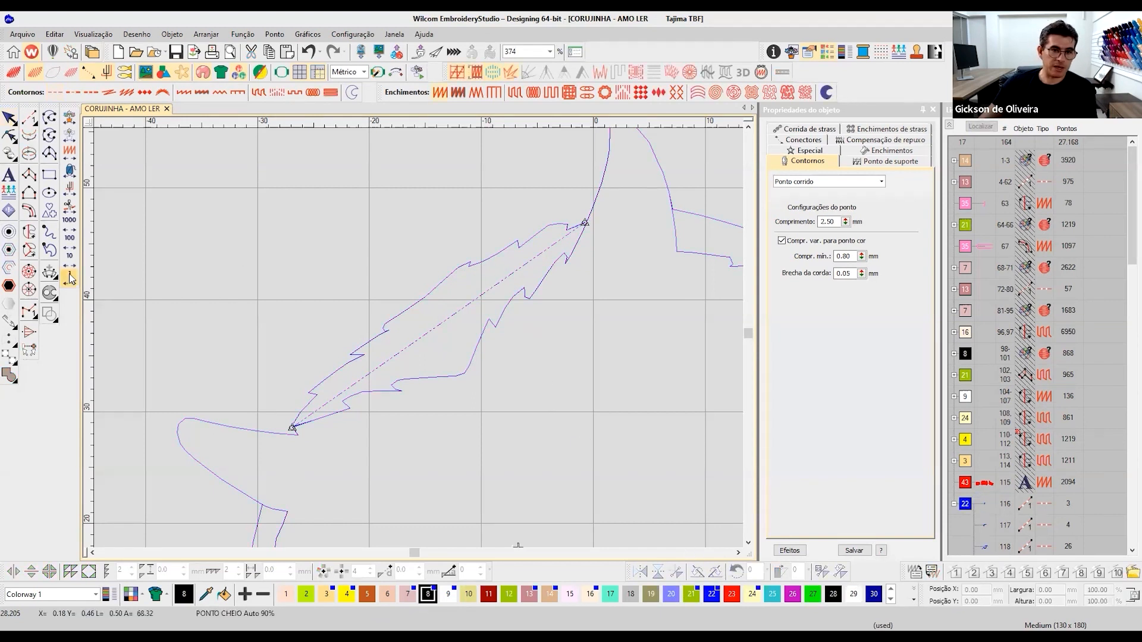
# Travel through the stitch sequence in single and larger steps to the outline on the head's upper left edge.
pyautogui.click(70, 275)
pyautogui.click(69, 275)
pyautogui.click(70, 274)
pyautogui.click(71, 244)
pyautogui.click(70, 244)
pyautogui.click(71, 243)
pyautogui.click(71, 244)
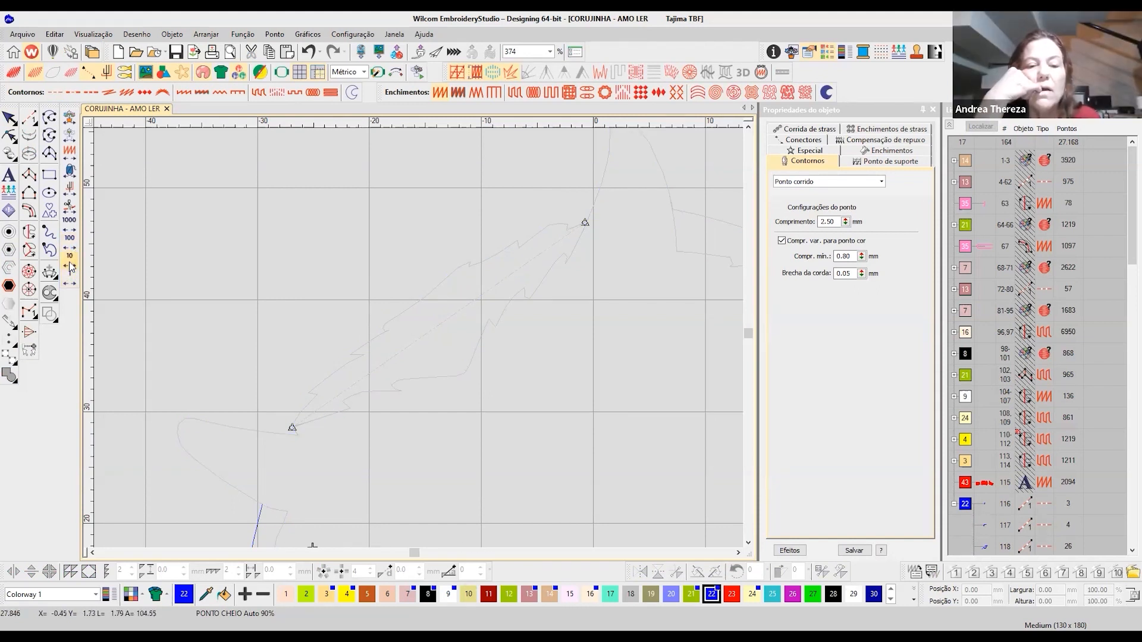
pyautogui.click(70, 267)
pyautogui.click(71, 278)
pyautogui.click(70, 277)
pyautogui.click(70, 277)
pyautogui.click(70, 277)
pyautogui.click(70, 277)
pyautogui.click(70, 277)
pyautogui.click(70, 277)
pyautogui.click(70, 277)
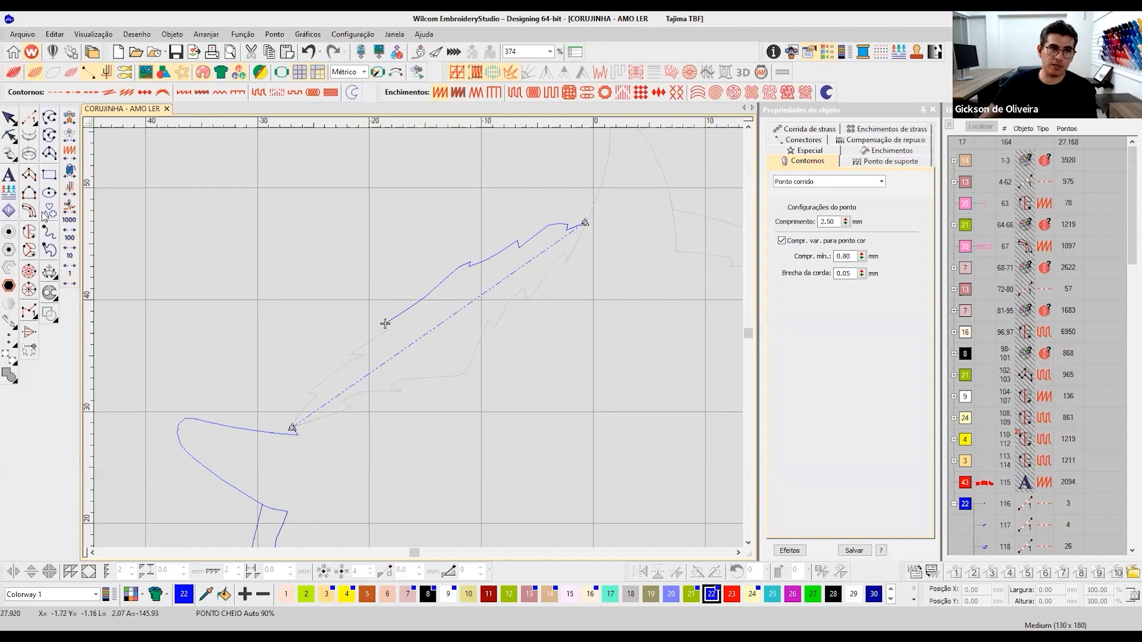
# Follow the outline stitch by stitch along the head's upper left edge to check whether it is sewn twice.
pyautogui.click(66, 278)
pyautogui.click(66, 279)
pyautogui.click(66, 279)
pyautogui.click(66, 283)
pyautogui.click(66, 283)
pyautogui.click(66, 283)
pyautogui.click(66, 283)
pyautogui.click(66, 283)
pyautogui.click(67, 283)
pyautogui.click(66, 284)
pyautogui.click(66, 283)
pyautogui.press('Right')
pyautogui.press('Right')
pyautogui.press('Right')
pyautogui.press('Right')
pyautogui.press('Right')
pyautogui.press('Right')
pyautogui.press('Right')
pyautogui.press('Right')
pyautogui.press('Right')
pyautogui.press('Right')
pyautogui.press('Right')
pyautogui.press('Right')
pyautogui.press('Right')
pyautogui.press('Right')
pyautogui.press('Right')
pyautogui.press('Right')
pyautogui.press('Right')
pyautogui.press('Right')
pyautogui.press('Right')
pyautogui.press('Right')
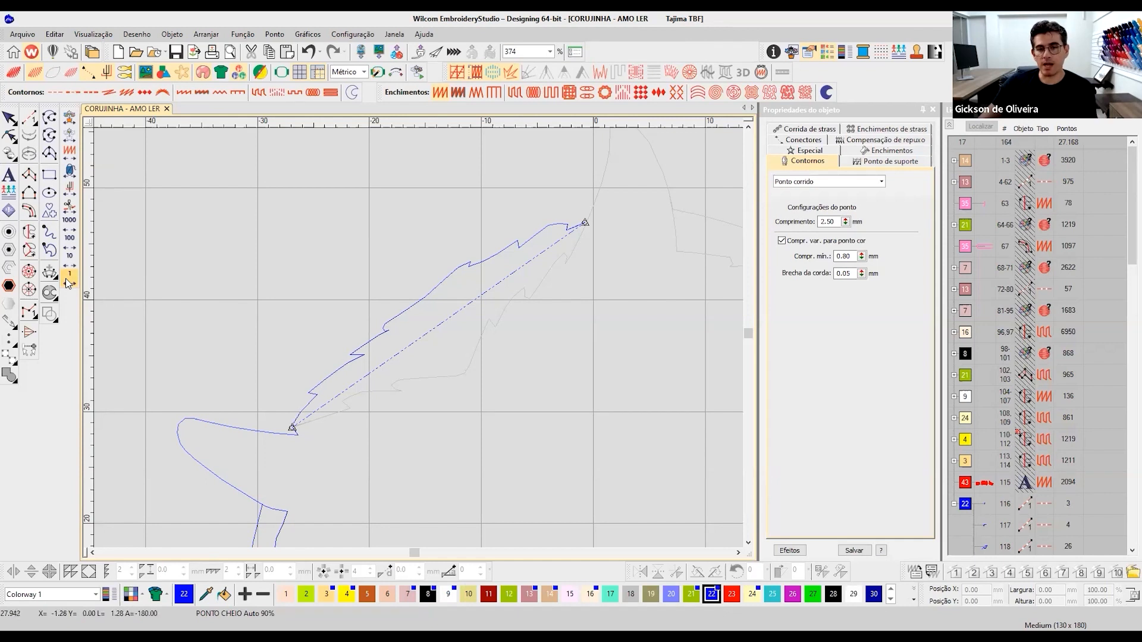
# Continue through the stitches along the inner head edge and over the ear to the start of the upper right edge.
pyautogui.click(68, 284)
pyautogui.click(69, 283)
pyautogui.click(68, 283)
pyautogui.click(68, 283)
pyautogui.click(68, 283)
pyautogui.press('Right')
pyautogui.press('Right')
pyautogui.press('Right')
pyautogui.press('Right')
pyautogui.press('Right')
pyautogui.press('Right')
pyautogui.press('Right')
pyautogui.press('Right')
pyautogui.press('Right')
pyautogui.press('Right')
pyautogui.press('Right')
pyautogui.press('Right')
pyautogui.press('Right')
pyautogui.press('Right')
pyautogui.press('Right')
pyautogui.press('Right')
pyautogui.press('Right')
pyautogui.press('Right')
pyautogui.press('Right')
pyautogui.press('Right')
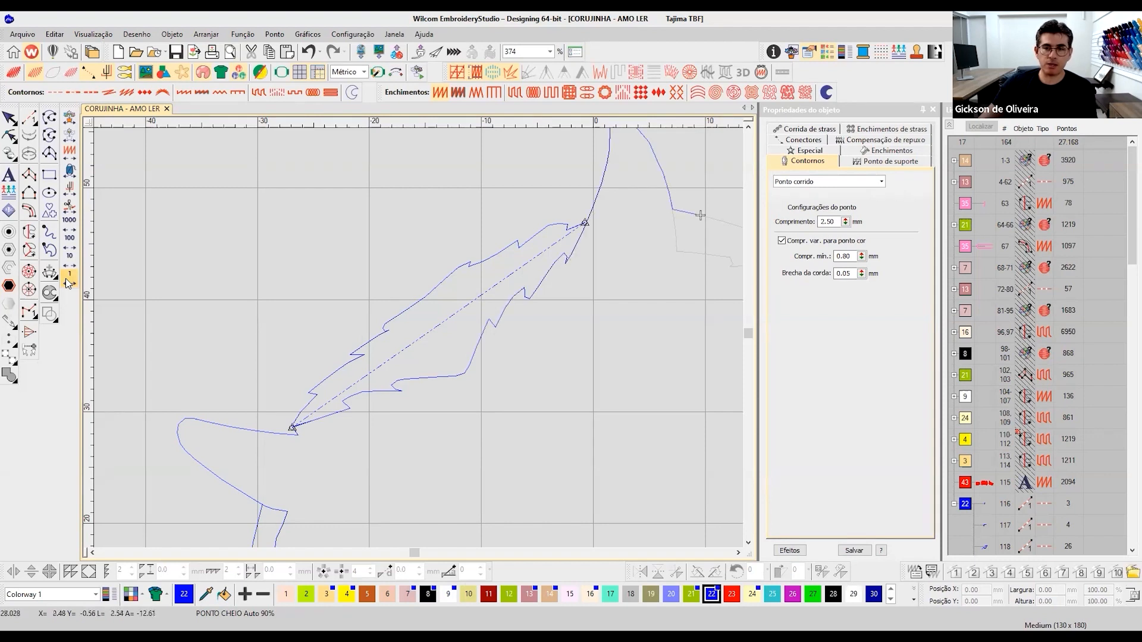
# Follow the outline stitch by stitch from the ear's base along the head's outer upper right edge to check for doubled stitching.
pyautogui.scroll(-3, 564, 338)
pyautogui.scroll(6, 437, 342)
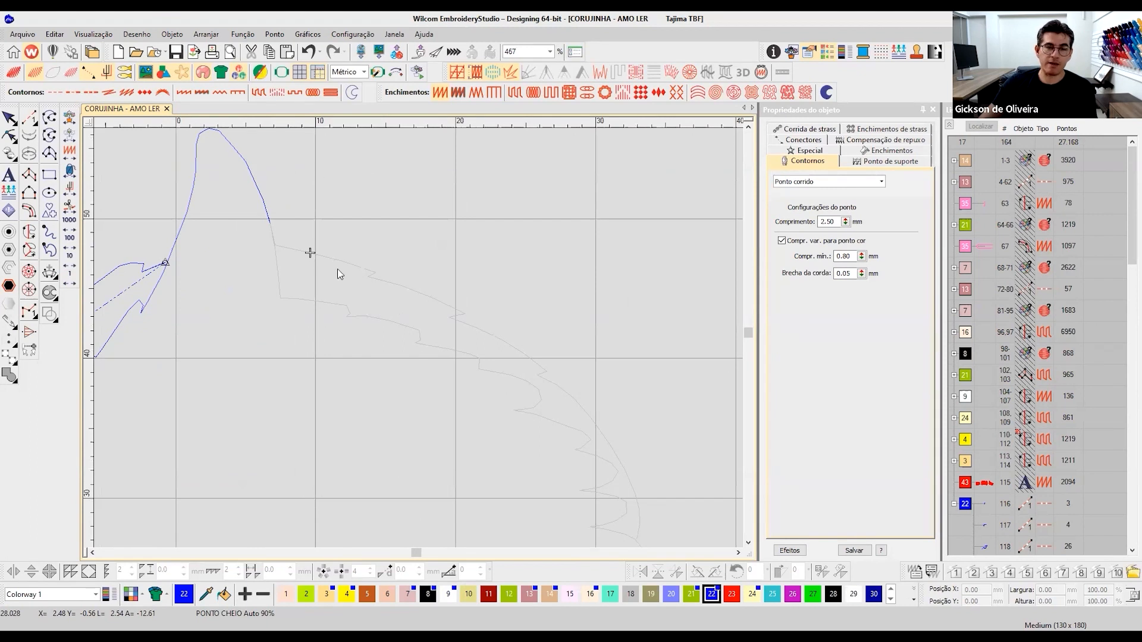
pyautogui.click(69, 276)
pyautogui.click(68, 276)
pyautogui.click(69, 276)
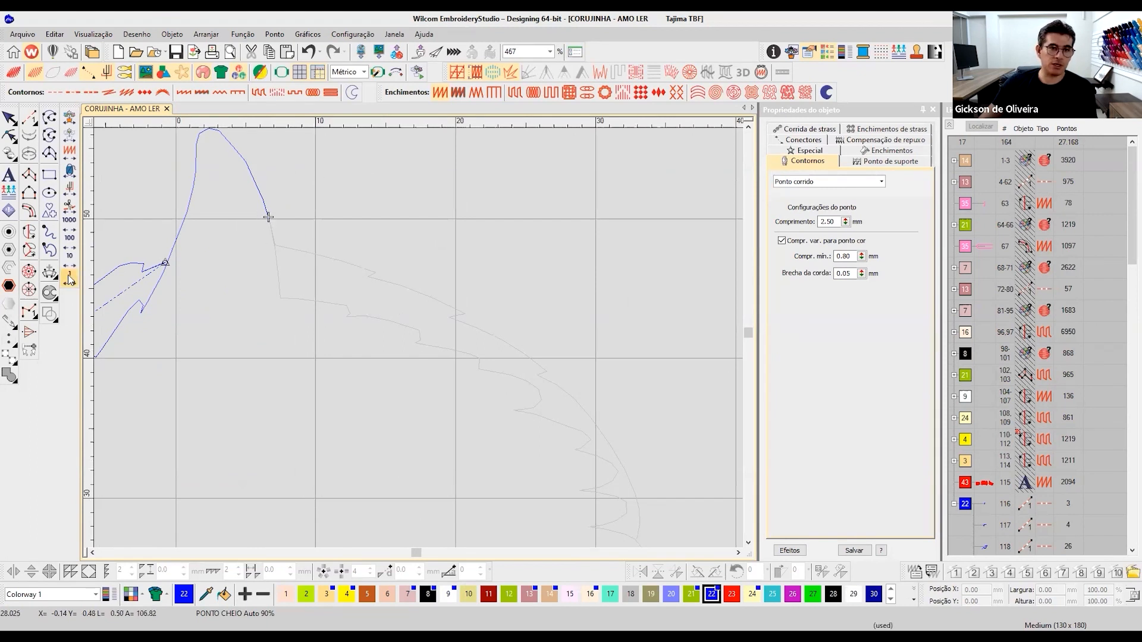
pyautogui.press('Right')
pyautogui.press('Right')
pyautogui.press('Right')
pyautogui.press('Right')
pyautogui.press('Right')
pyautogui.press('Right')
pyautogui.press('Right')
pyautogui.press('Right')
pyautogui.press('Right')
pyautogui.press('Right')
pyautogui.press('Right')
pyautogui.press('Right')
pyautogui.press('Right')
pyautogui.press('Right')
pyautogui.press('Right')
pyautogui.press('Right')
pyautogui.press('Right')
pyautogui.press('Right')
pyautogui.press('Right')
pyautogui.press('Right')
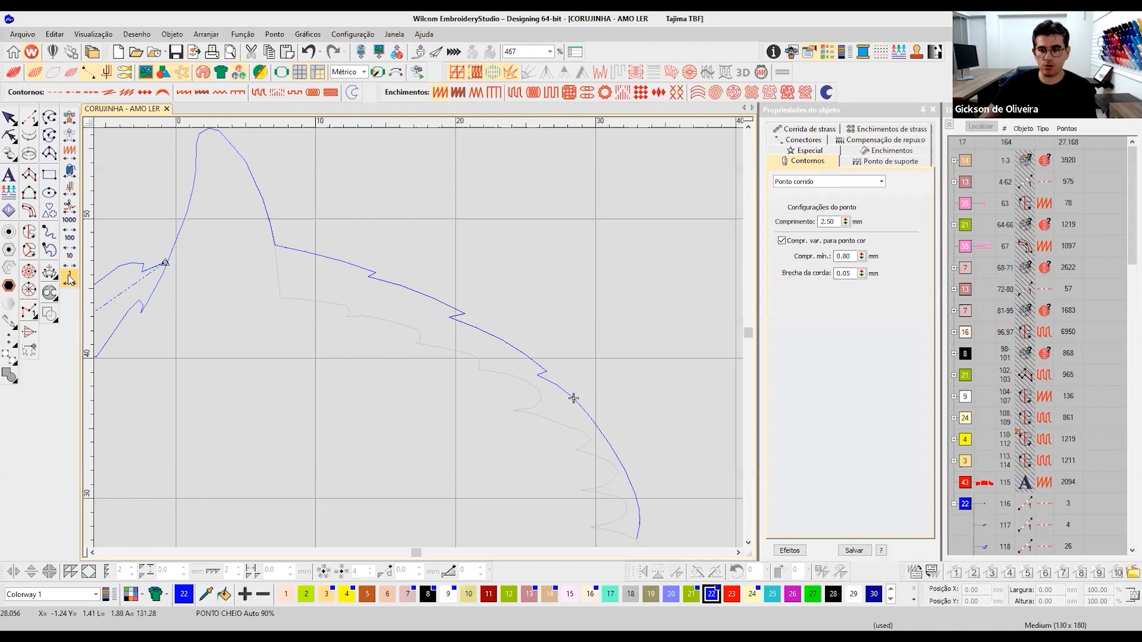
# Continue stitch by stitch back to the ear and along the head's inner upper right edge, finishing with a 1000-stitch jump forward.
pyautogui.press('Right')
pyautogui.press('Right')
pyautogui.press('Right')
pyautogui.press('Right')
pyautogui.press('Right')
pyautogui.press('Right')
pyautogui.press('Right')
pyautogui.press('Right')
pyautogui.press('Right')
pyautogui.press('Right')
pyautogui.press('Right')
pyautogui.press('Right')
pyautogui.press('Right')
pyautogui.press('Right')
pyautogui.press('Right')
pyautogui.press('Right')
pyautogui.press('Right')
pyautogui.press('Right')
pyautogui.press('Right')
pyautogui.press('Right')
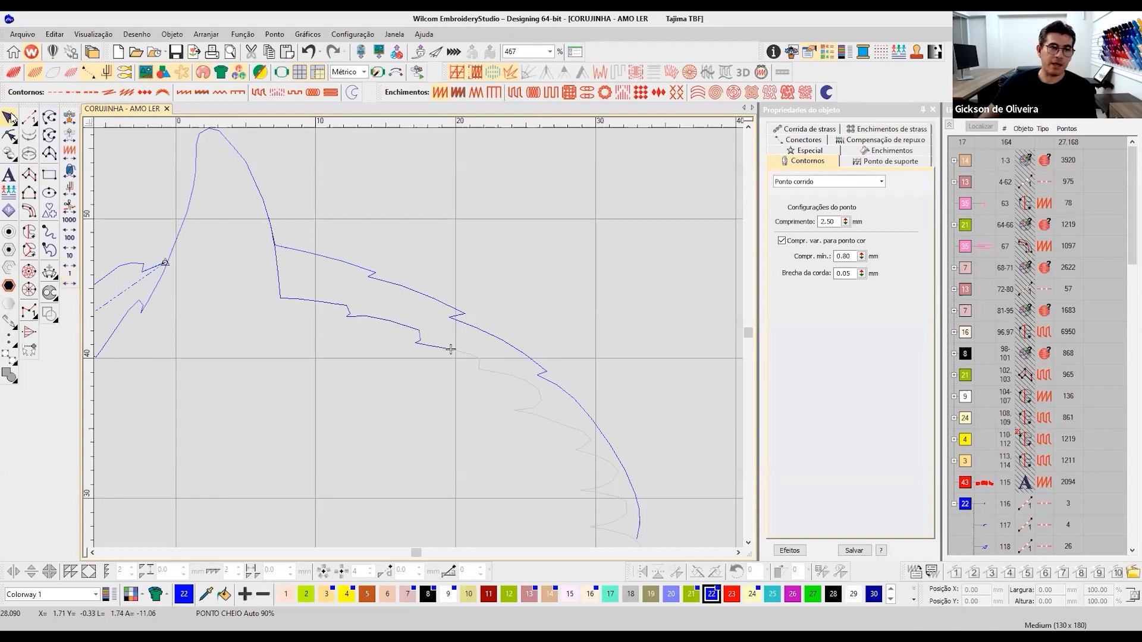
pyautogui.scroll(-4, 278, 331)
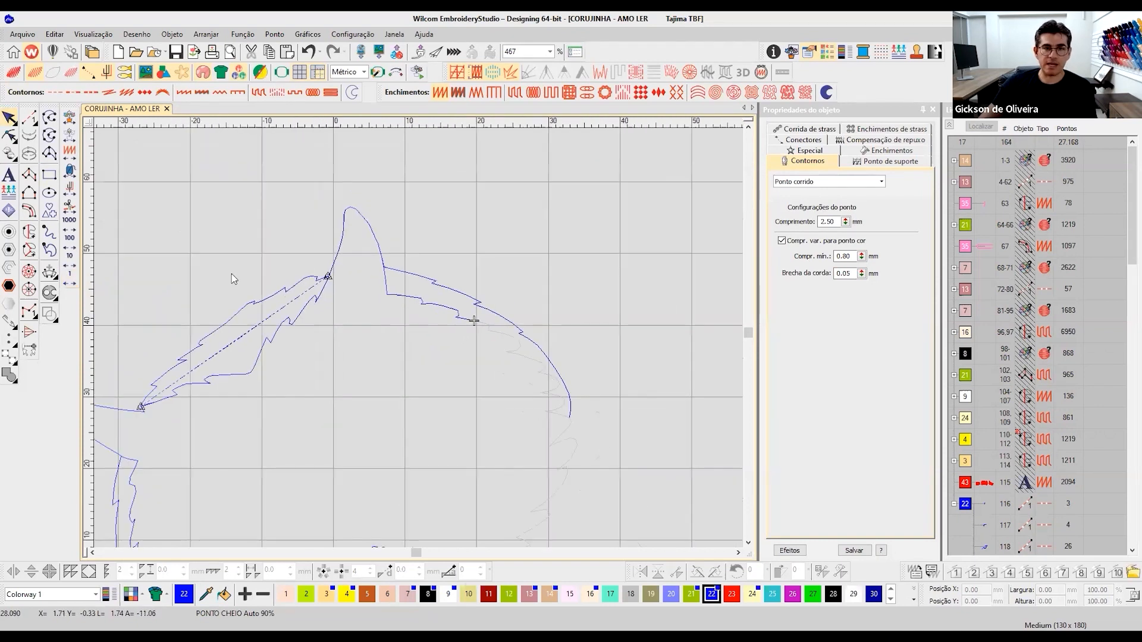
pyautogui.click(71, 225)
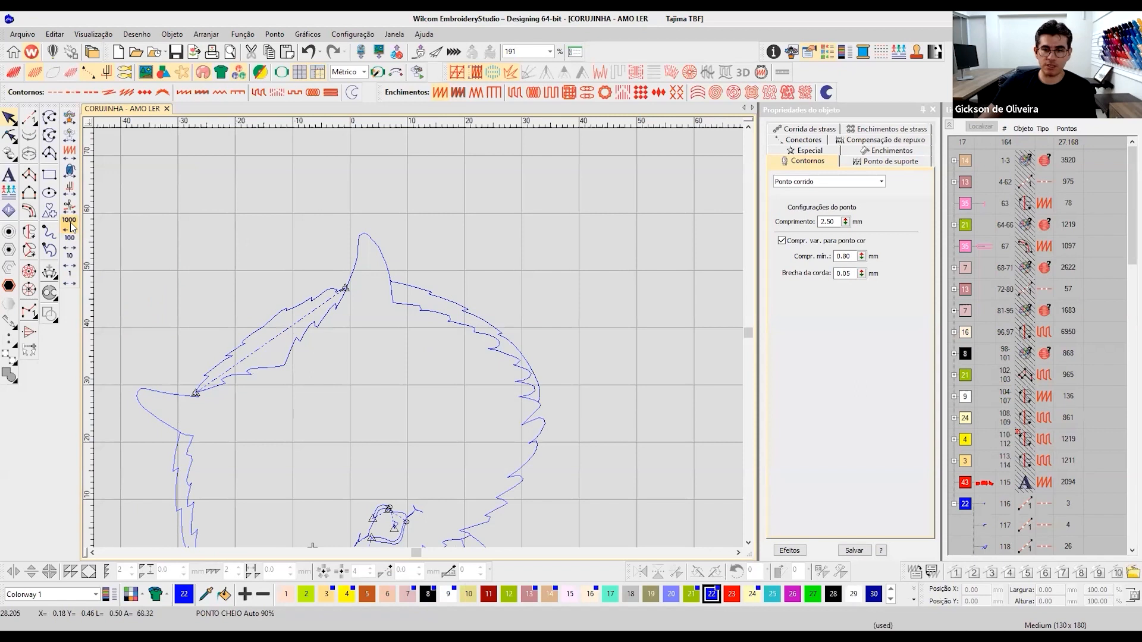
# Change all the outline objects to black colour 28 and display the complete design in realistic stitch view.
pyautogui.press('0')
pyautogui.hotkey('ctrl', 'a')
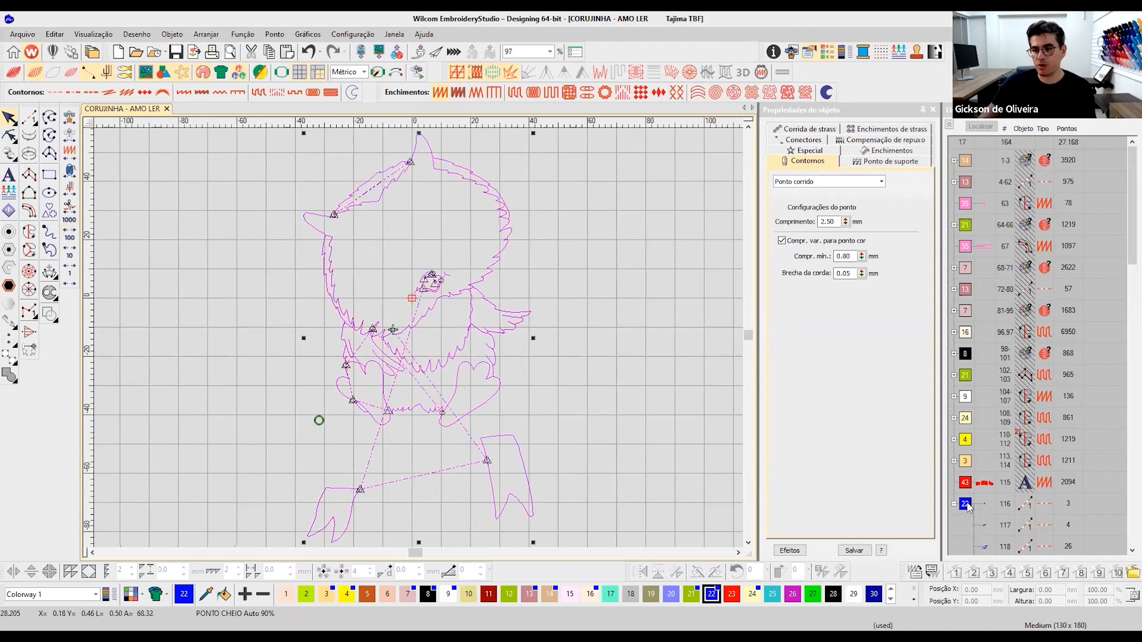
pyautogui.click(832, 594)
pyautogui.click(629, 284)
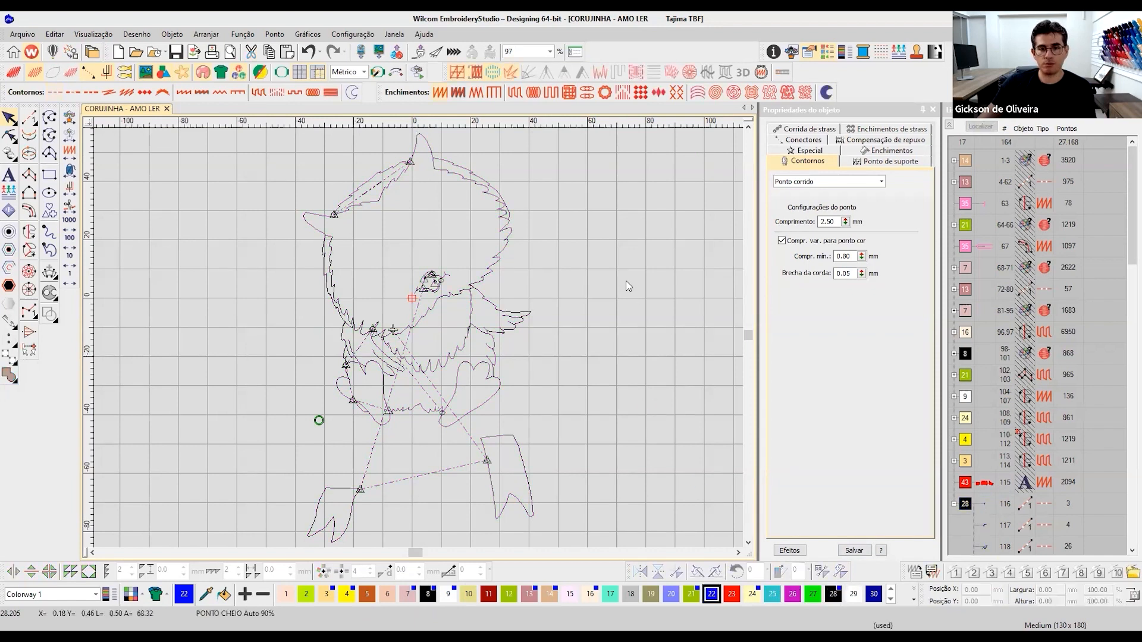
pyautogui.press('t')
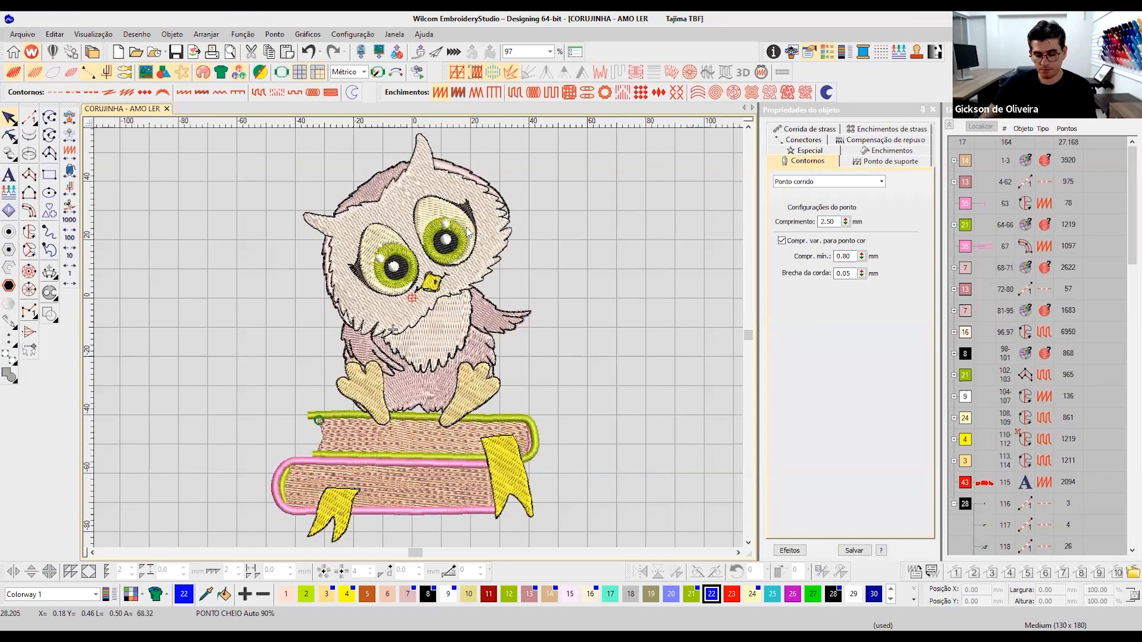
pyautogui.press('0')
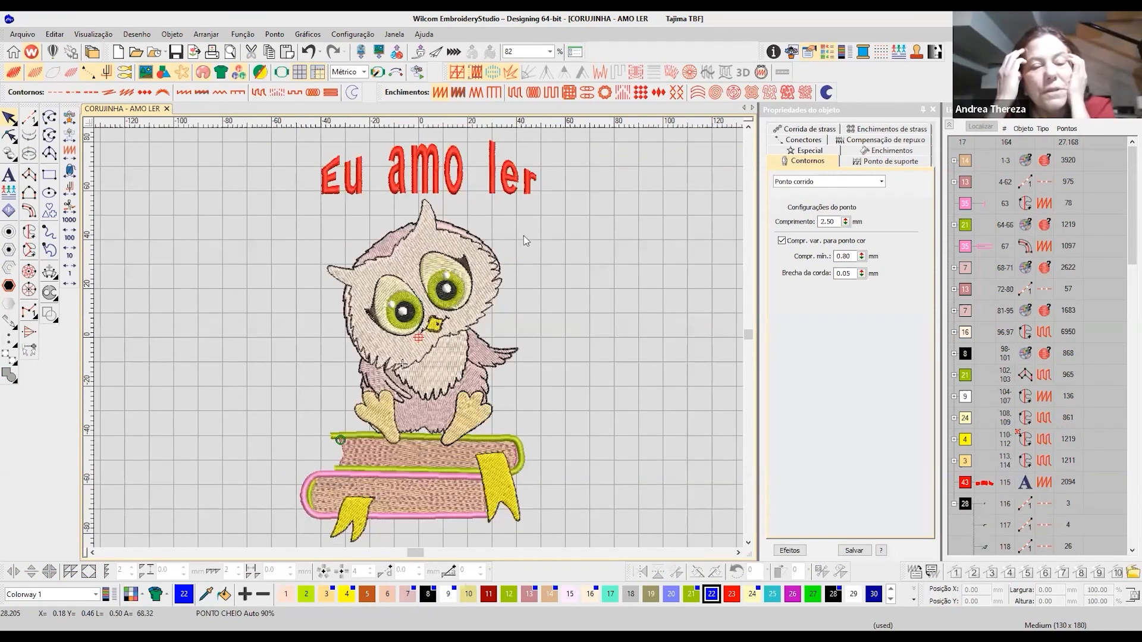